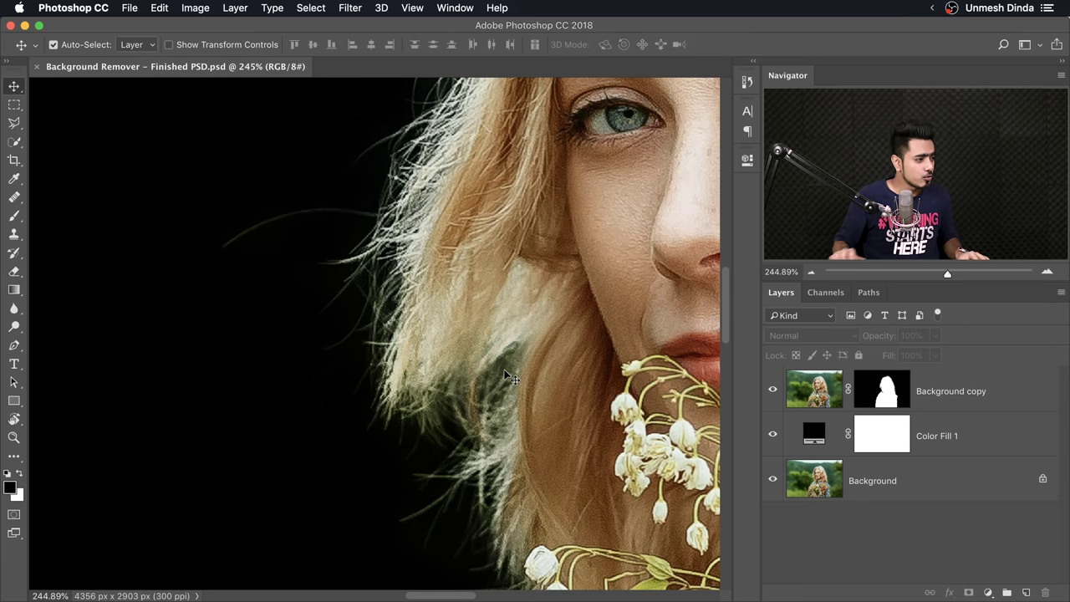
Step: Set the Color Fill 1 backdrop to pure white (ffffff) and zoom out to show the whole hairline
scroll(510, 378, up, 10)
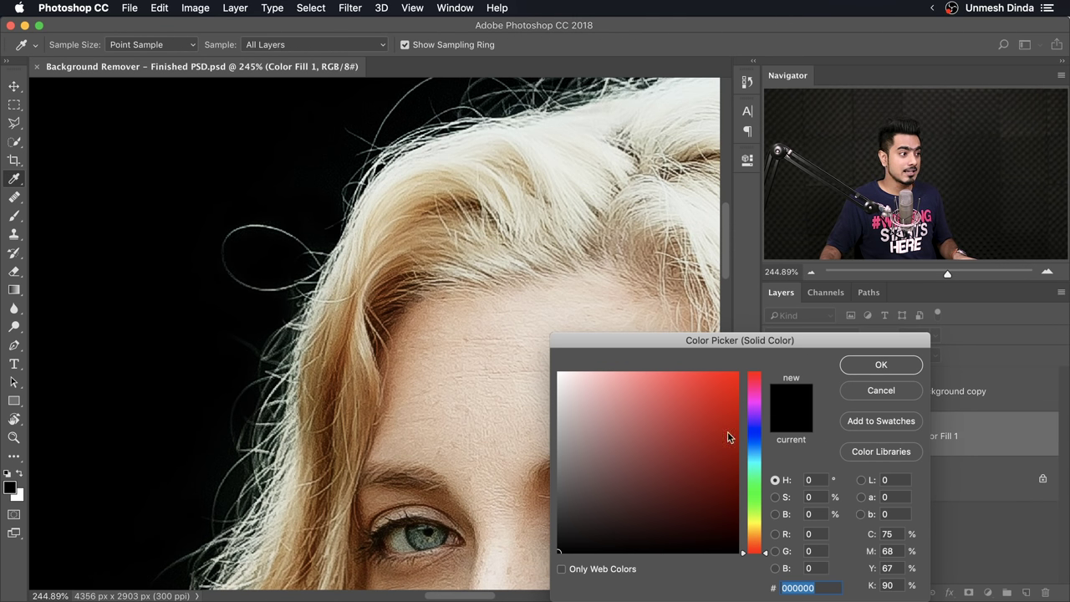
drag(672, 436, 505, 320)
click(882, 365)
key(v)
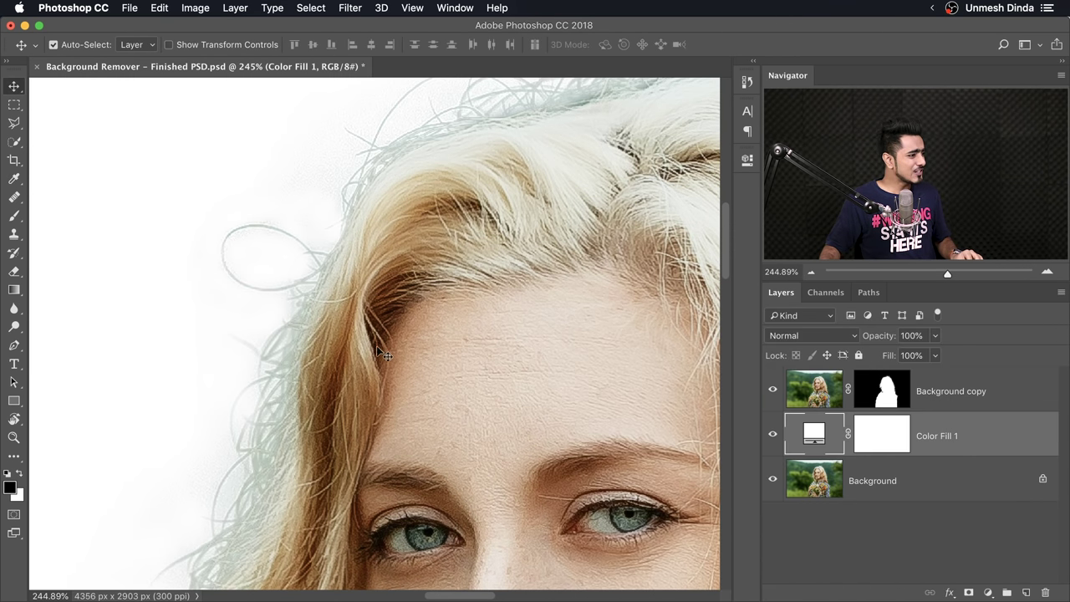
scroll(375, 342, down, 3)
drag(347, 339, 318, 288)
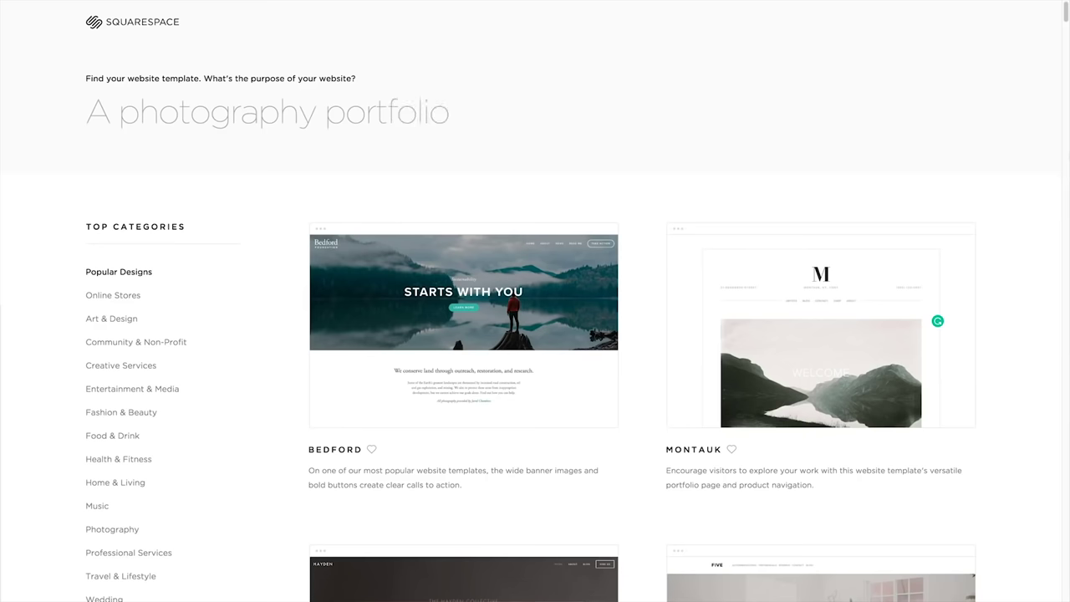
Step: Scroll through the Squarespace website template gallery
scroll(535, 335, down, 10)
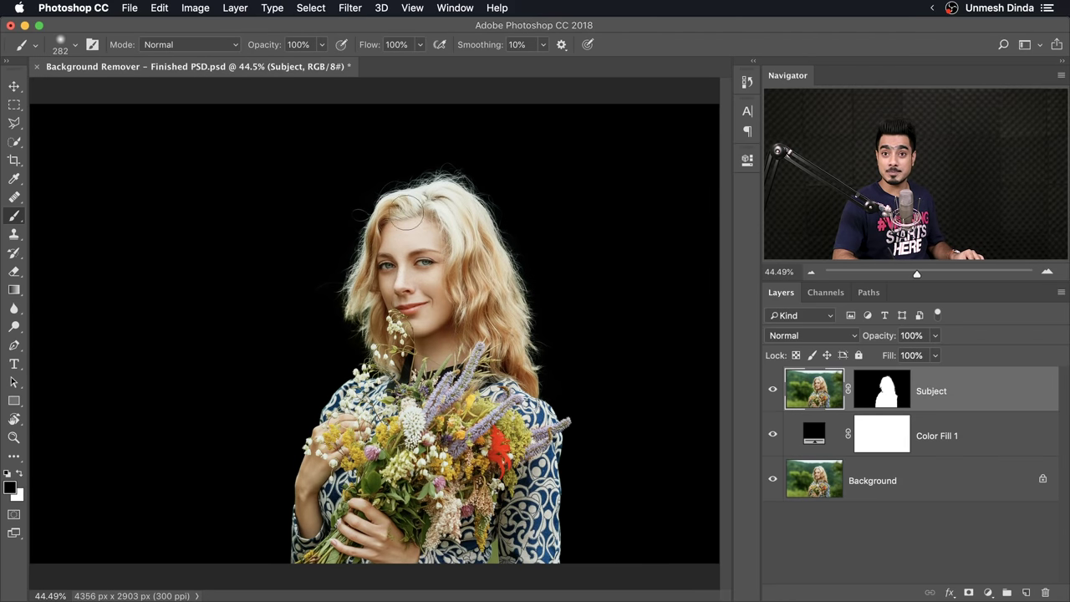
Step: Add Layer 1 above Subject, paint a test patch of sampled hair colour, and clip it to Subject
drag(414, 277, 485, 311)
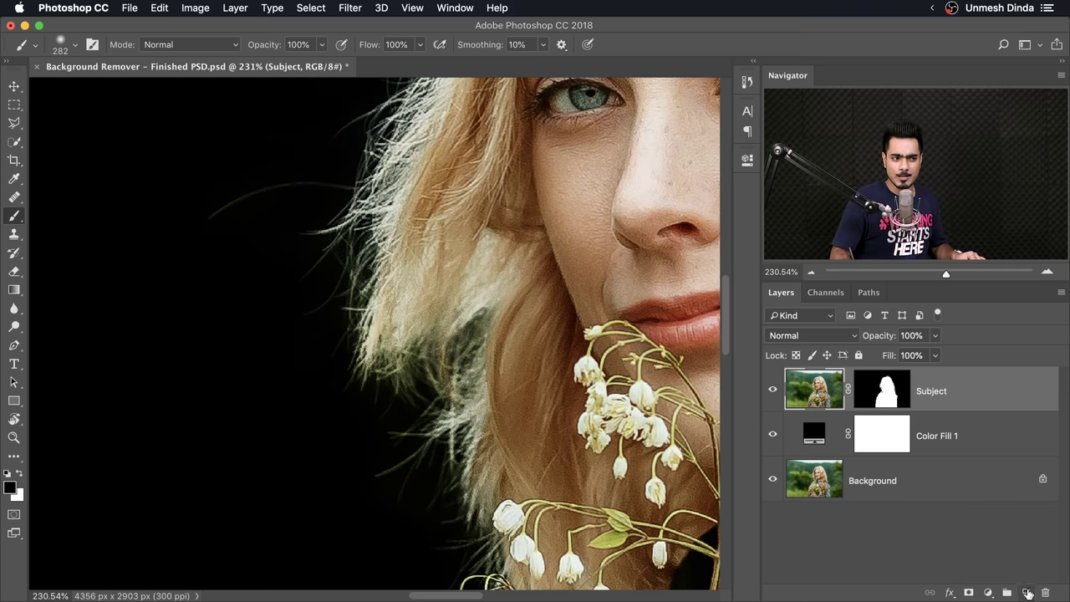
click(1027, 592)
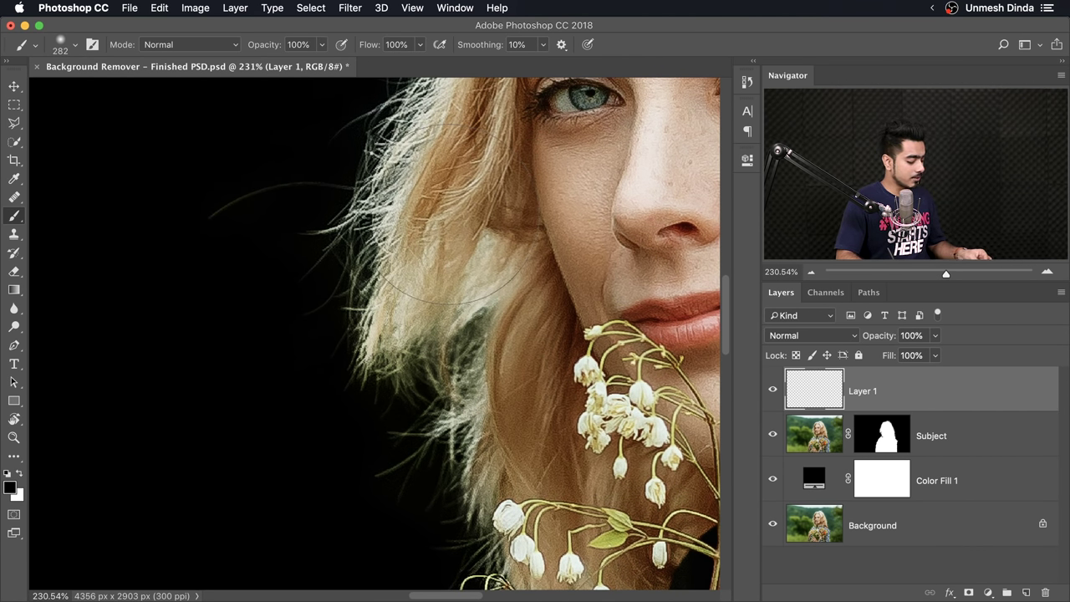
alt+click(446, 255)
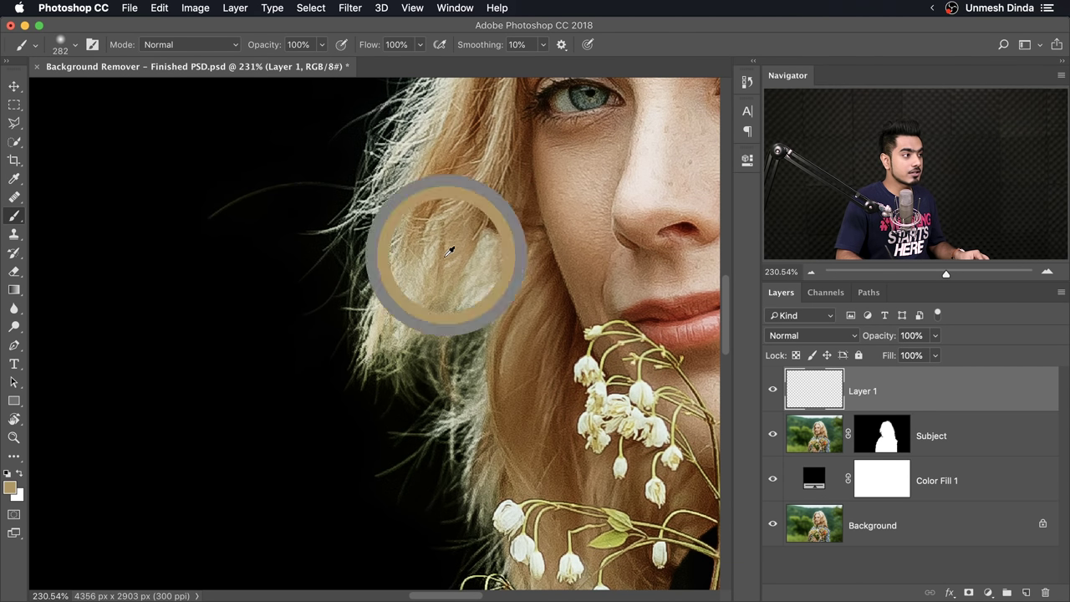
mouse_move(352, 319)
mouse_down()
mouse_move(326, 267)
mouse_move(446, 367)
mouse_move(434, 401)
mouse_move(462, 319)
mouse_up()
scroll(462, 319, down, 3)
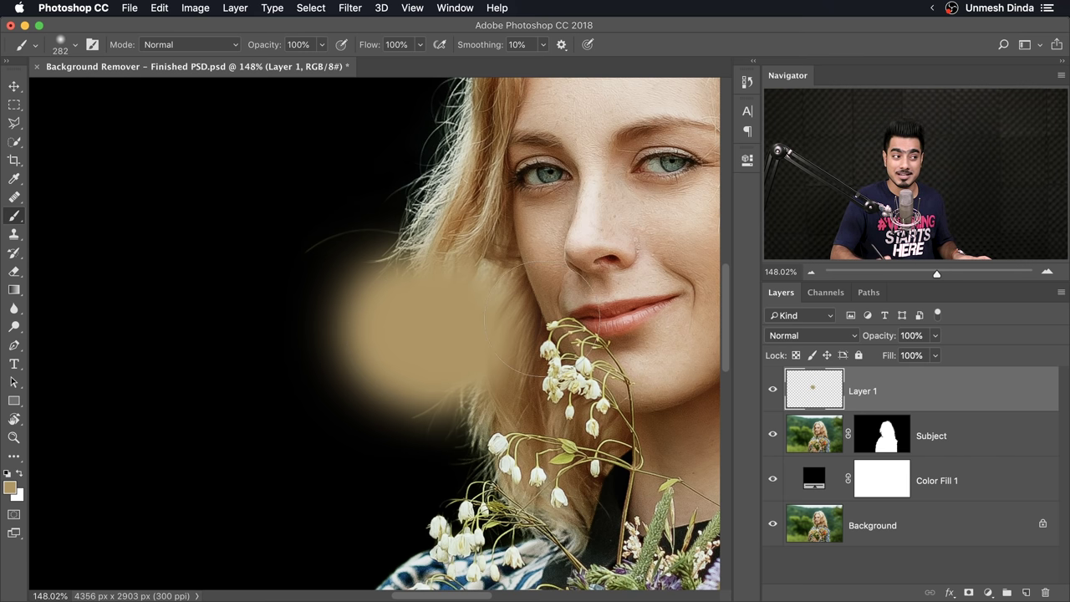
drag(592, 272, 544, 268)
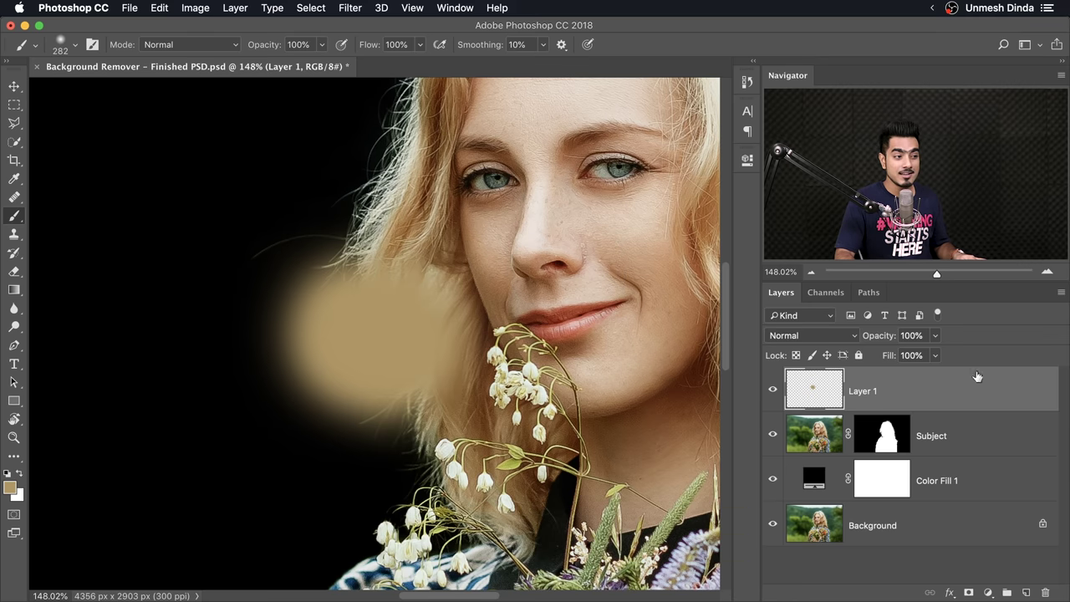
alt+click(983, 410)
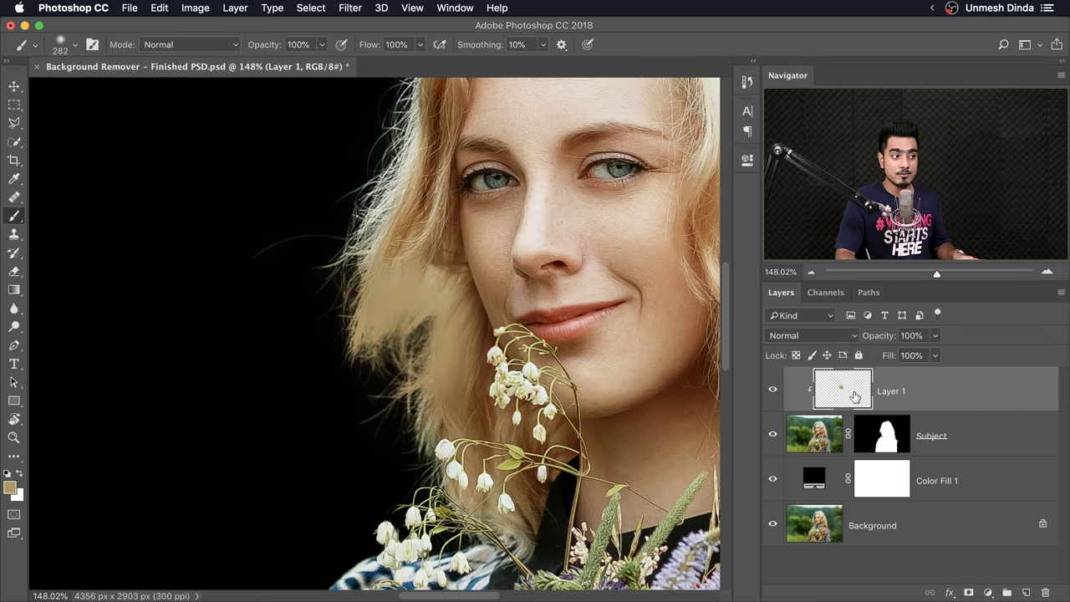
Step: Paint hair colour left of the face, then erase all paint from Layer 1 and deselect
drag(494, 220, 388, 289)
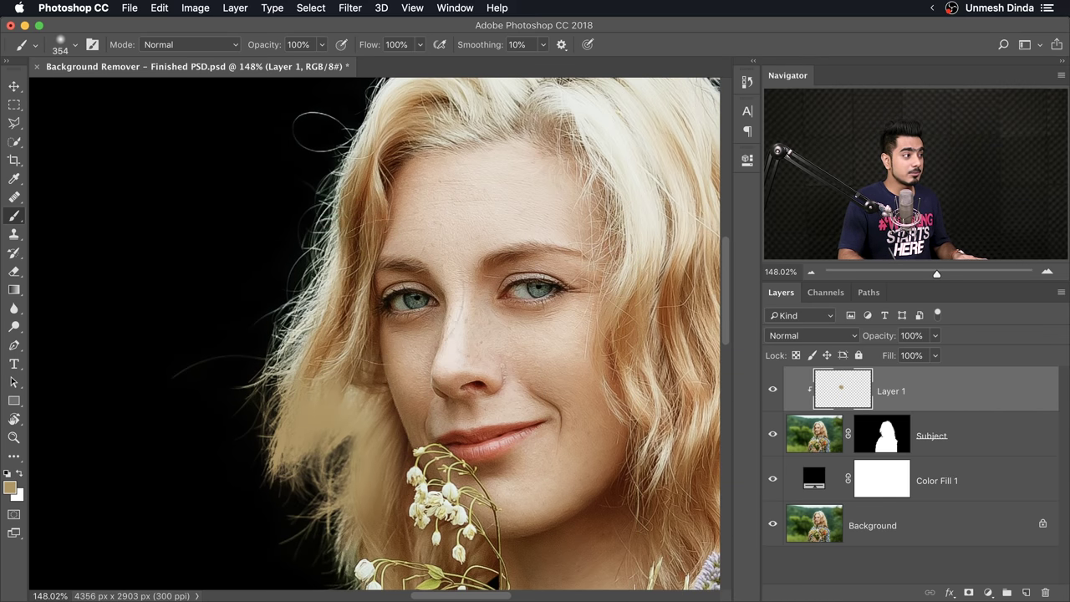
mouse_move(301, 418)
mouse_down()
mouse_move(385, 232)
mouse_move(295, 347)
mouse_up()
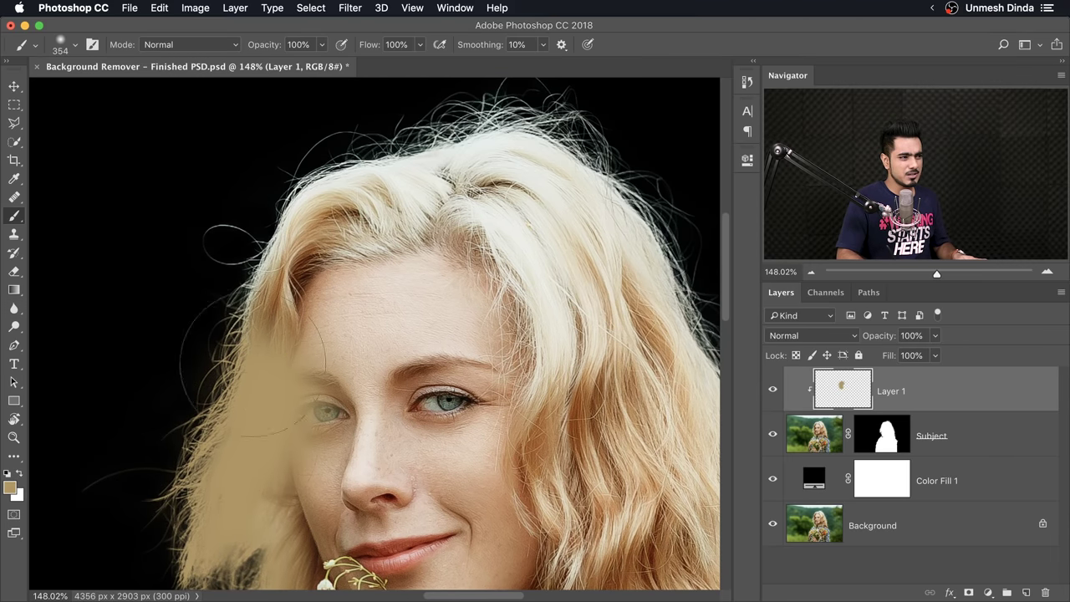
drag(318, 418, 332, 377)
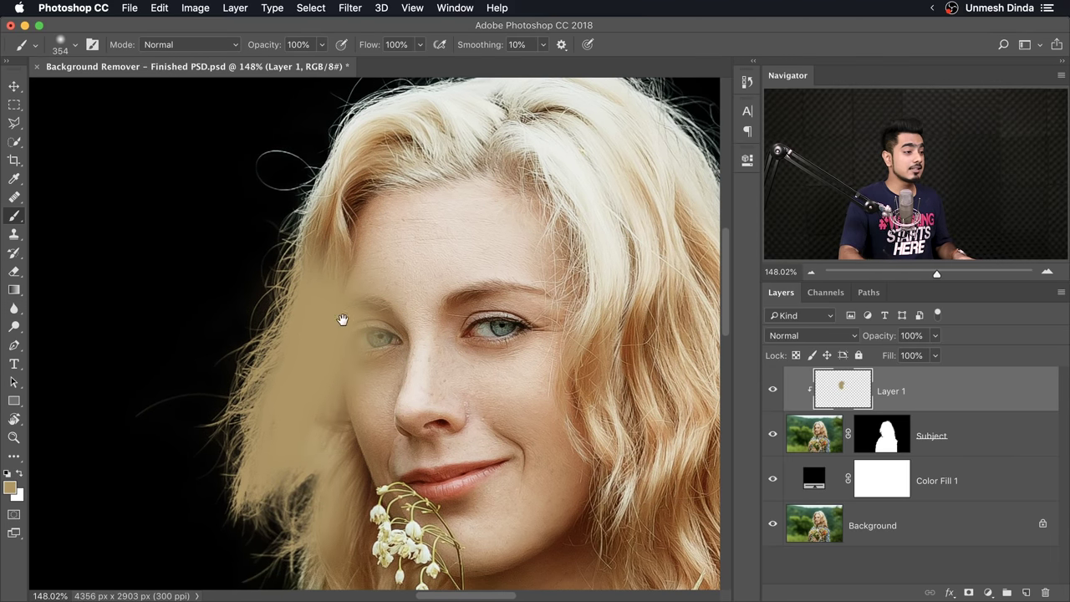
drag(378, 282, 418, 246)
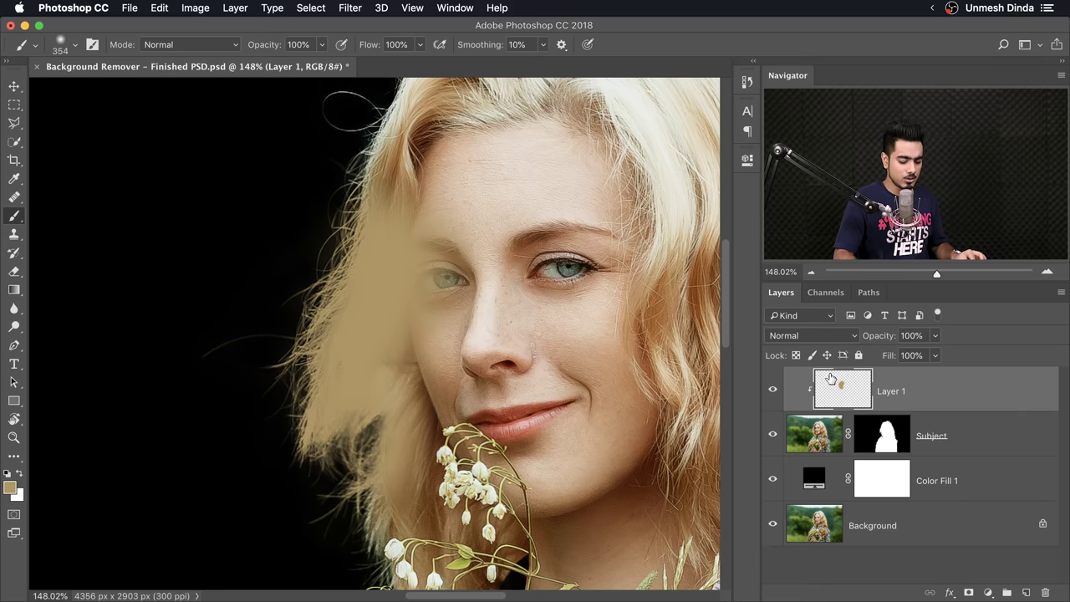
key(super+0)
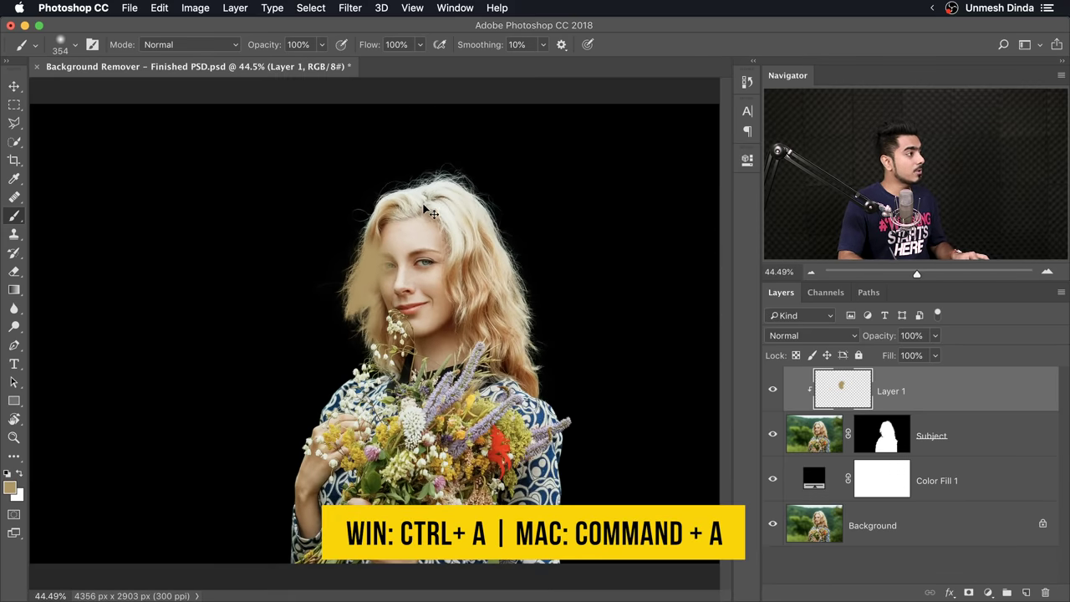
key(super+a)
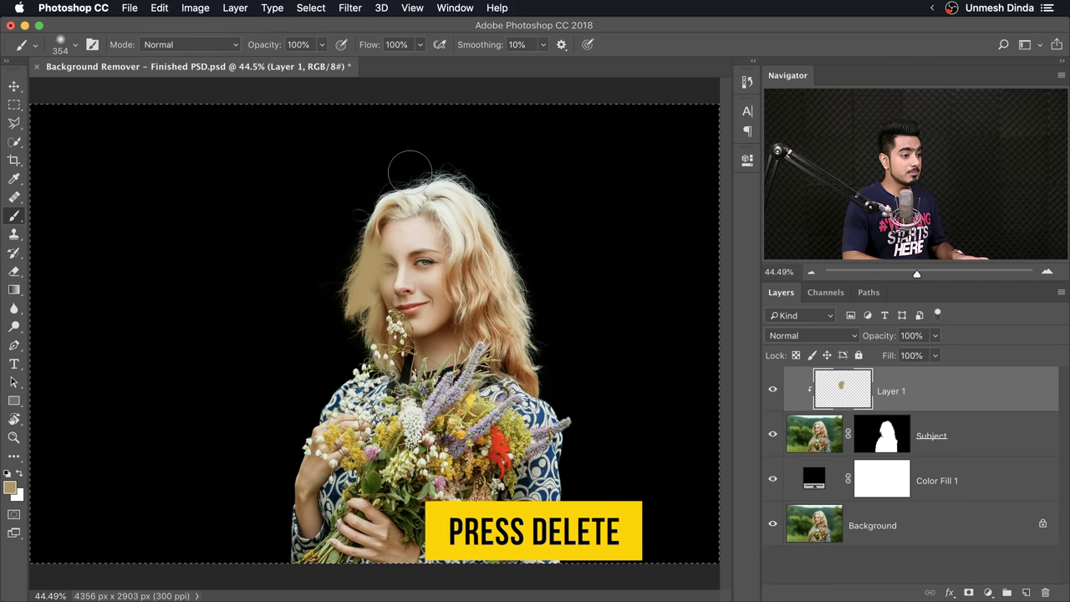
key(Delete)
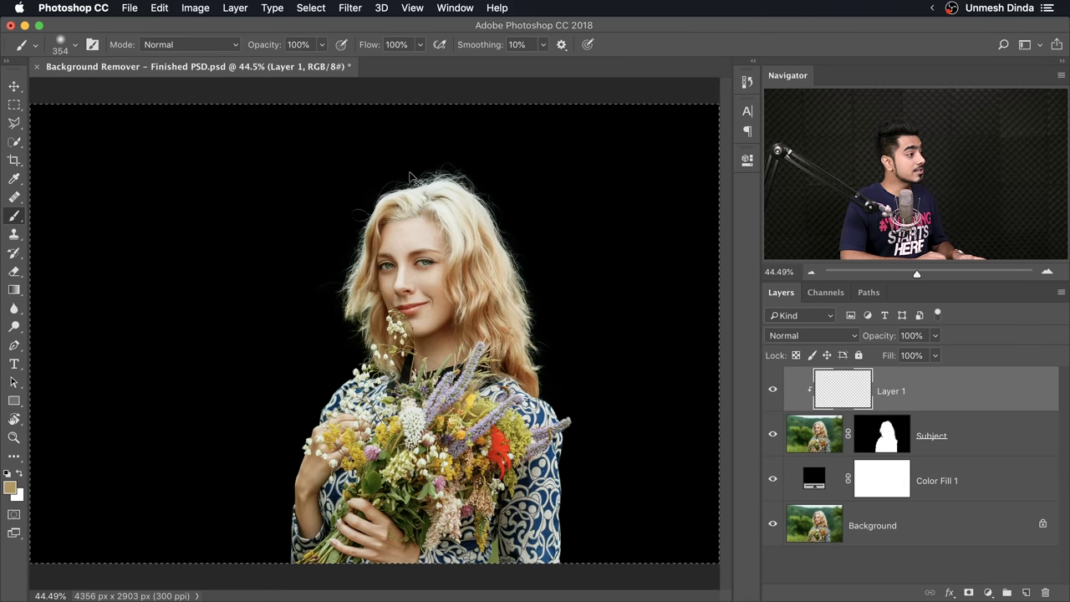
key(super+d)
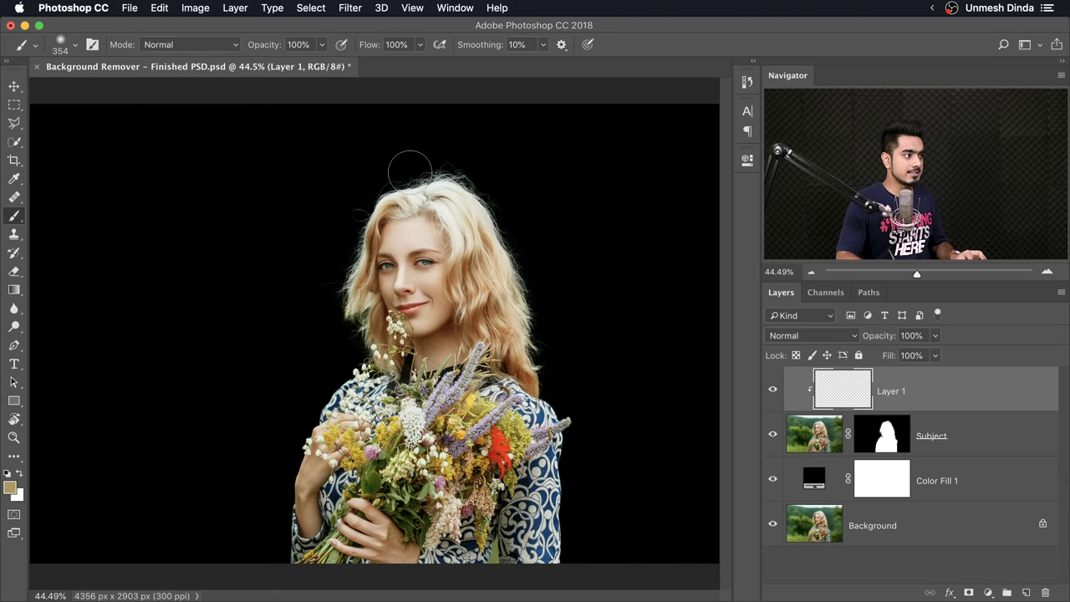
scroll(361, 289, up, 10)
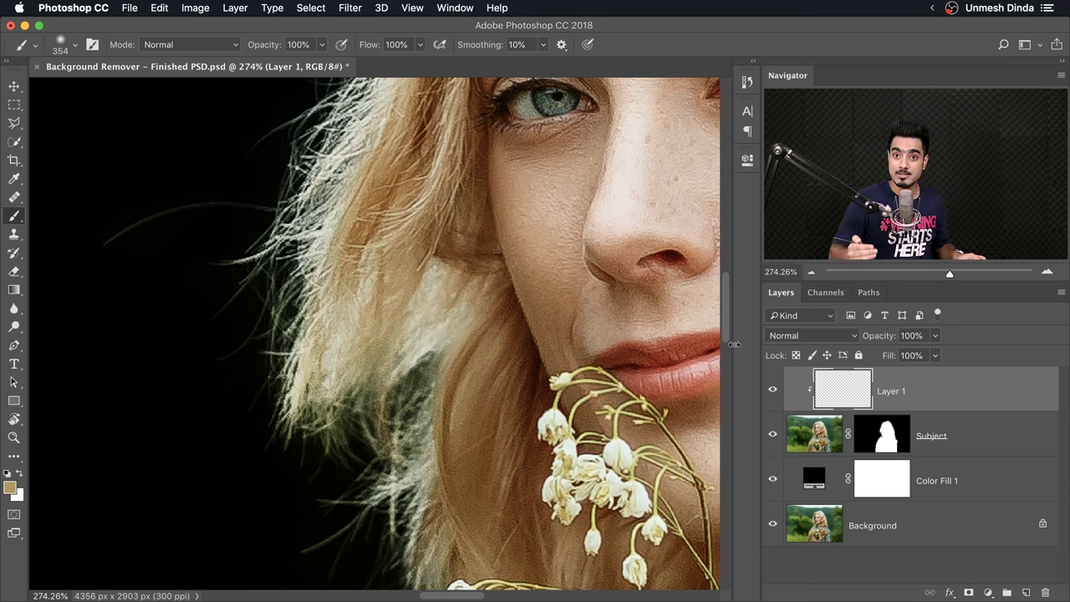
Step: Set Layer 1 to Color blend mode, shrink the brush to 127 px, and choose 5 by 5 Average sampling
click(817, 339)
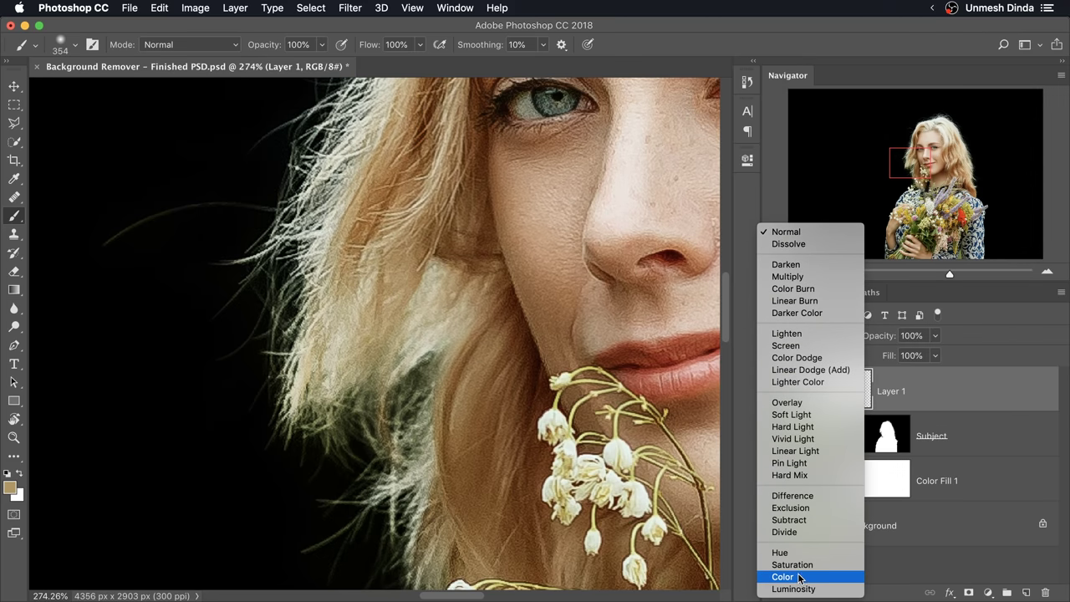
click(800, 577)
mouse_move(368, 326)
mouse_down()
mouse_move(389, 325)
mouse_move(229, 337)
mouse_up()
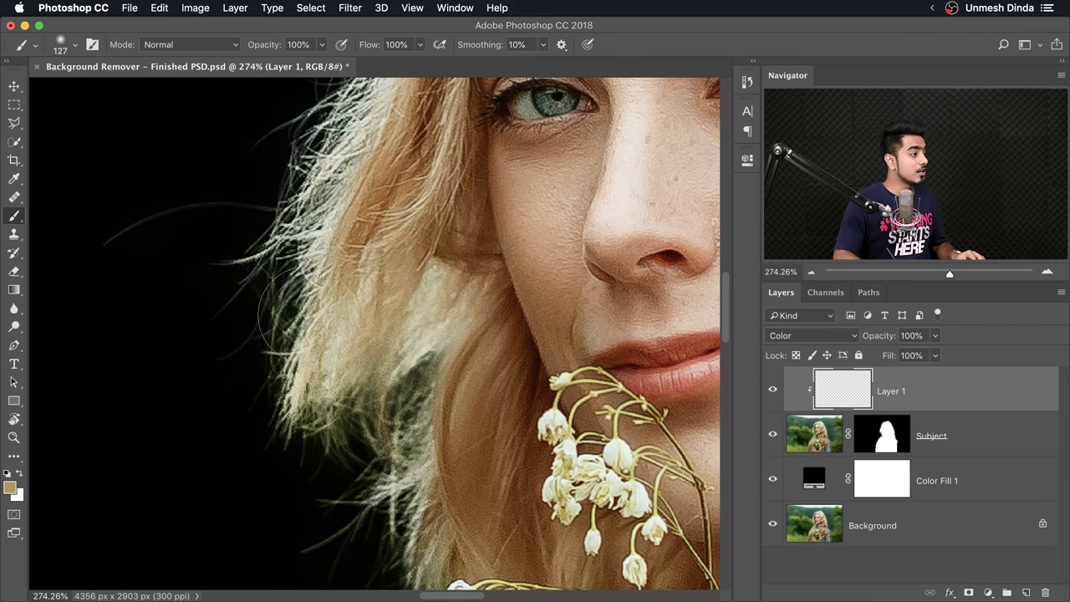
click(15, 180)
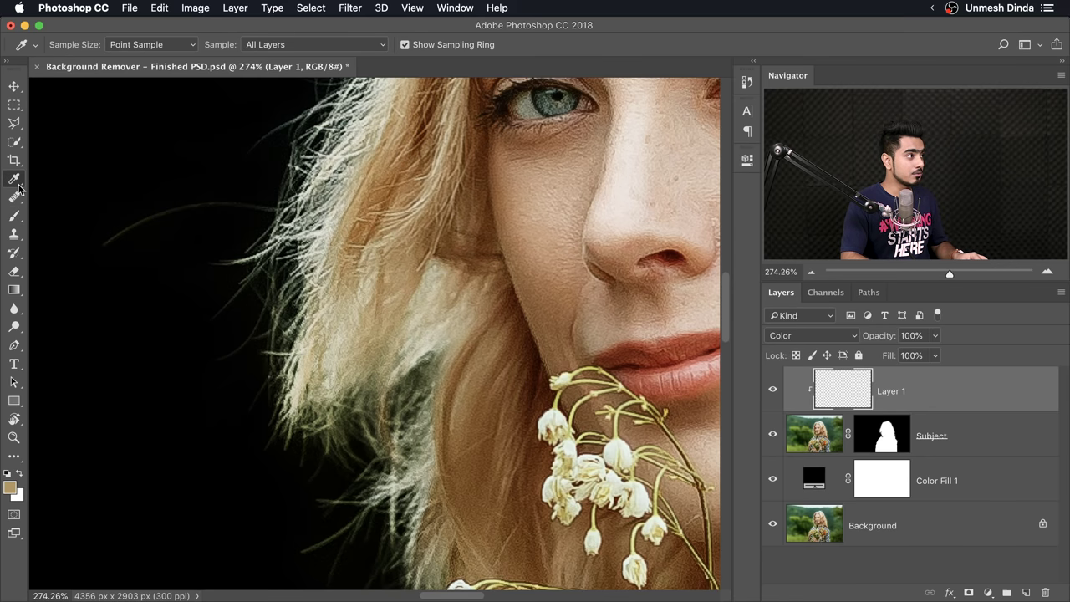
click(169, 46)
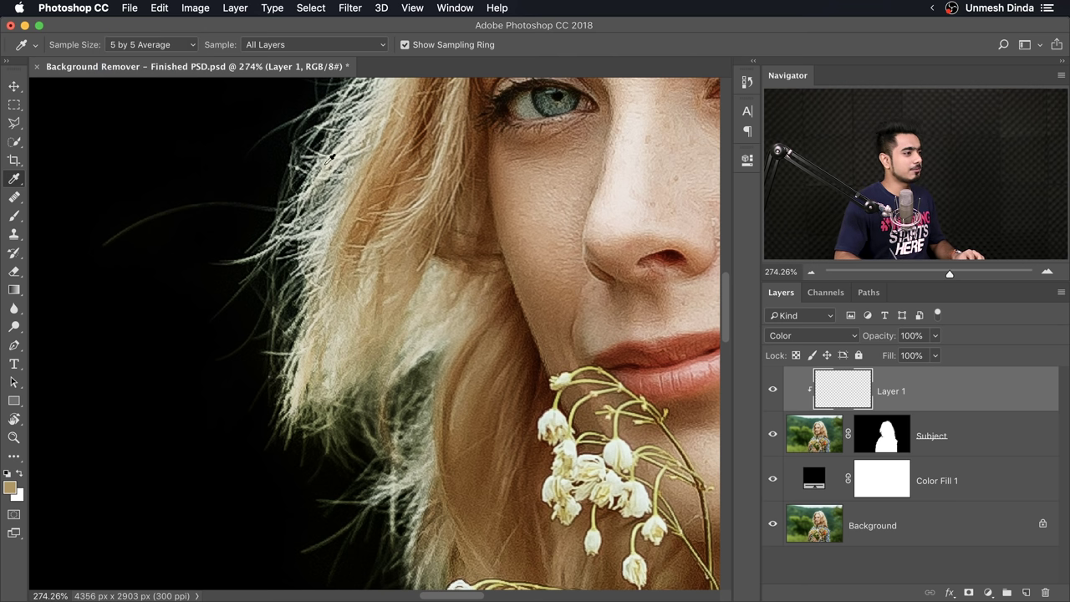
Step: With the Brush, sample a series of light beige and brown hair tones to paint with
click(16, 218)
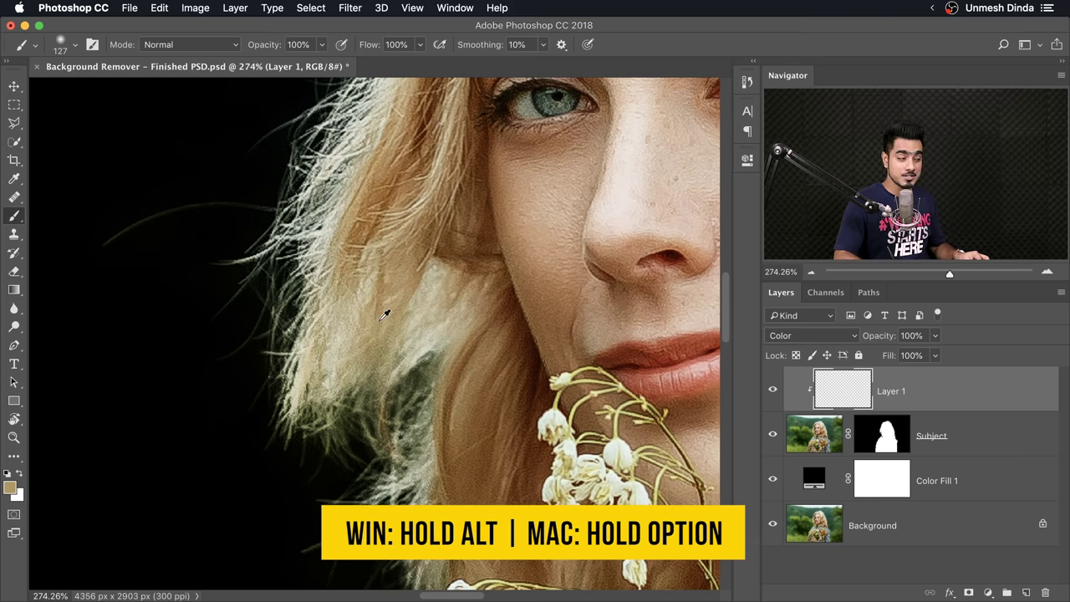
drag(371, 327, 362, 329)
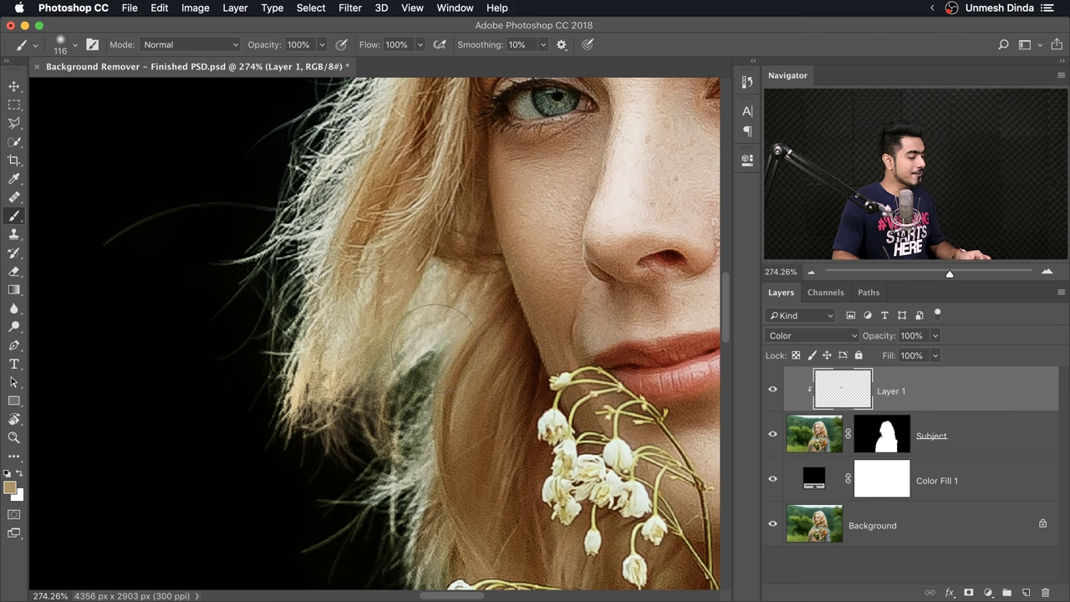
alt+click(443, 328)
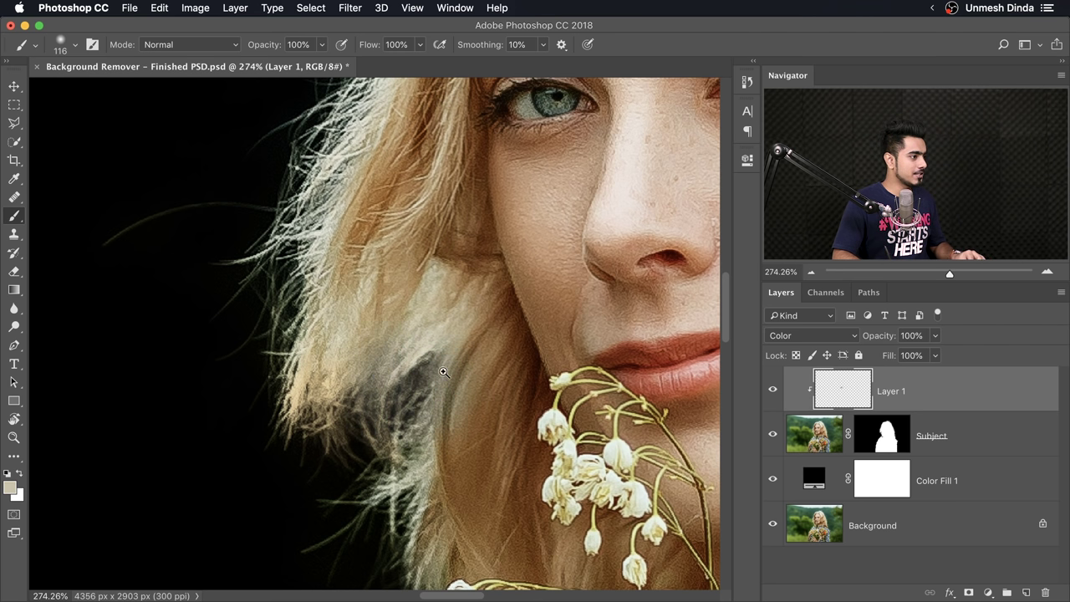
scroll(439, 386, down, 2)
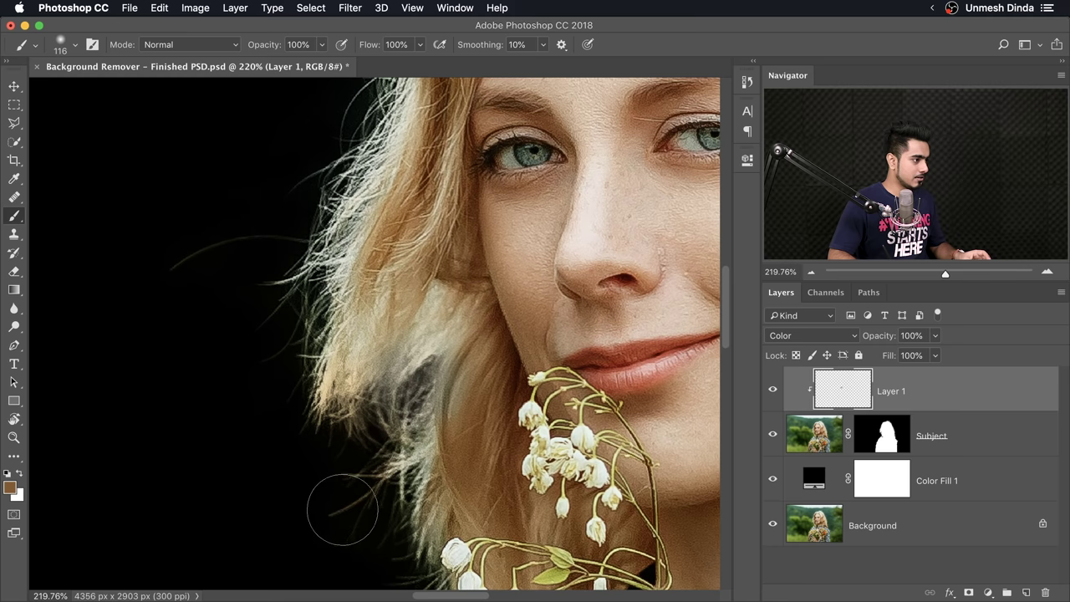
scroll(378, 445, down, 3)
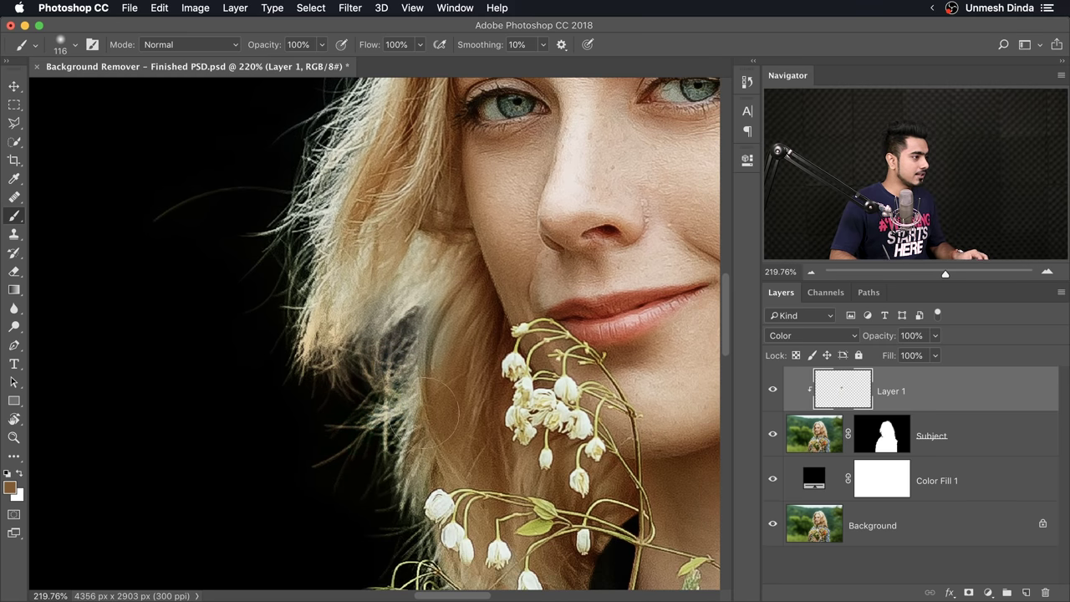
alt+click(418, 393)
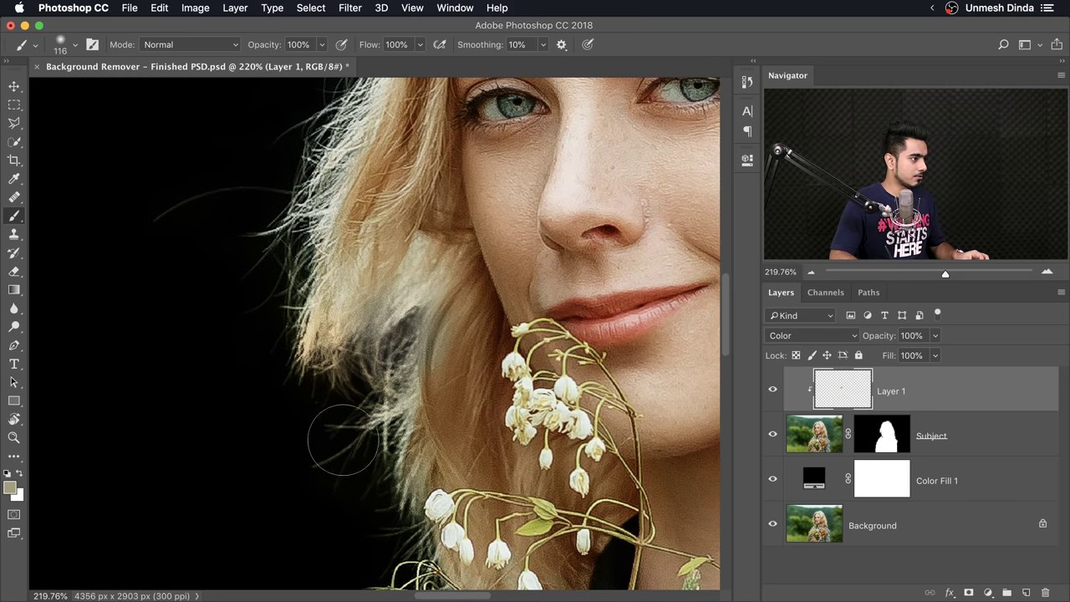
scroll(352, 383, down, 2)
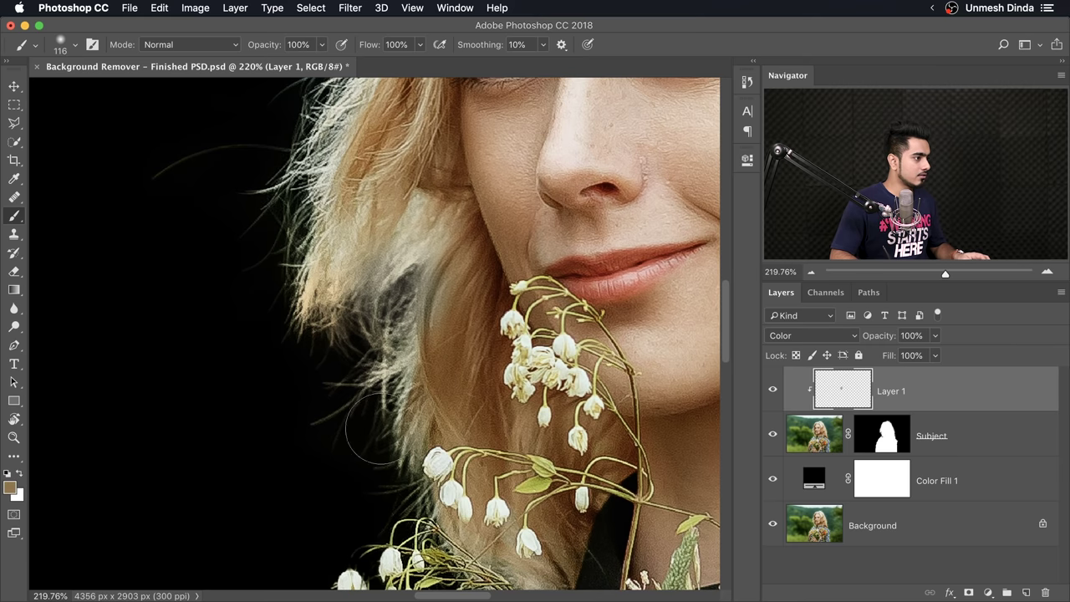
scroll(342, 439, down, 3)
alt+click(418, 353)
scroll(382, 435, up, 10)
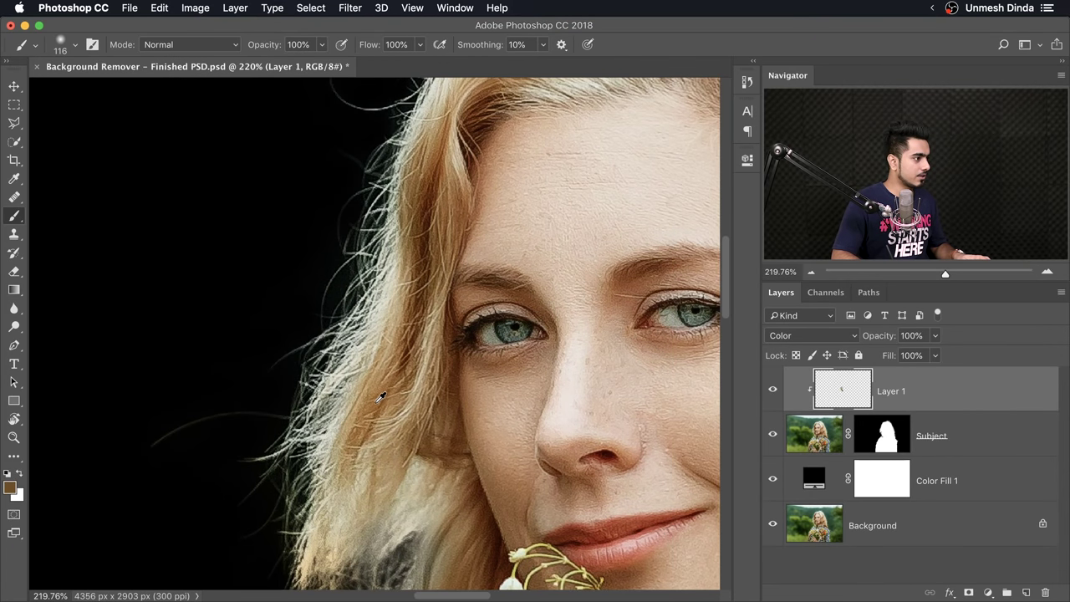
alt+click(380, 398)
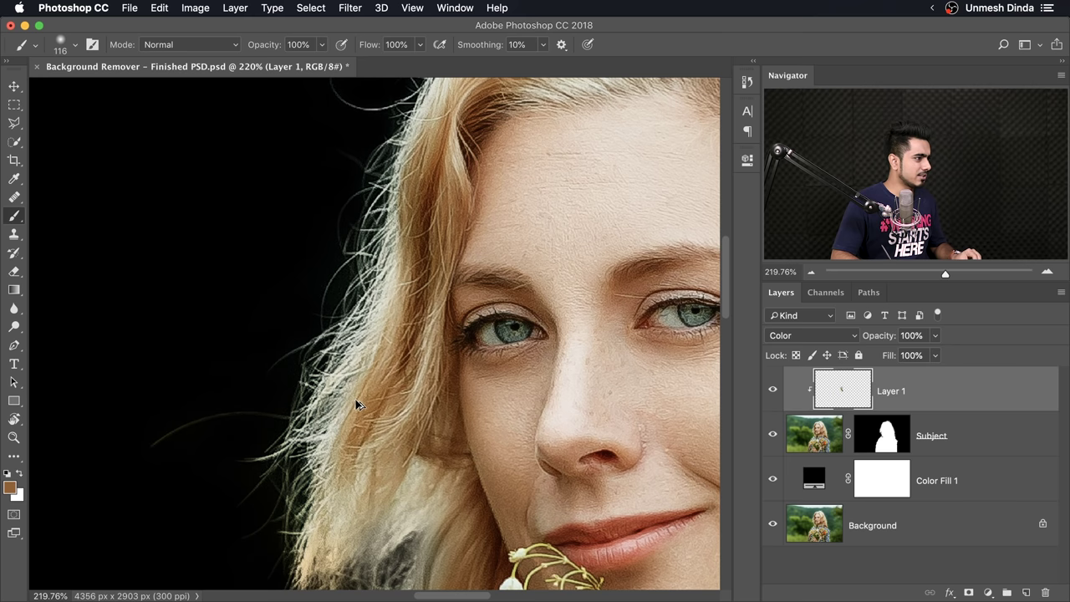
alt+click(320, 507)
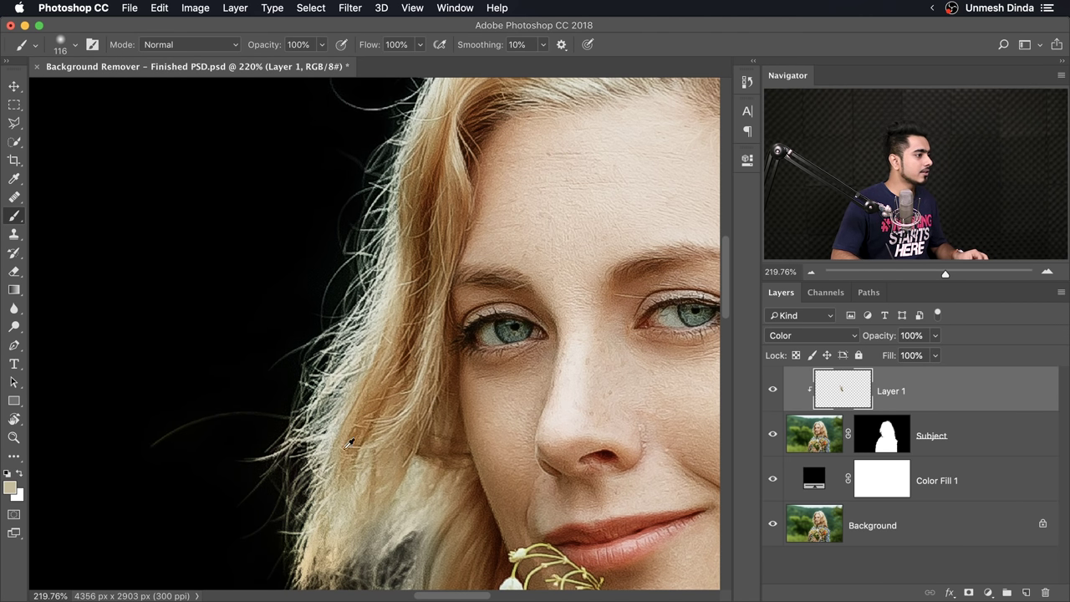
alt+click(330, 422)
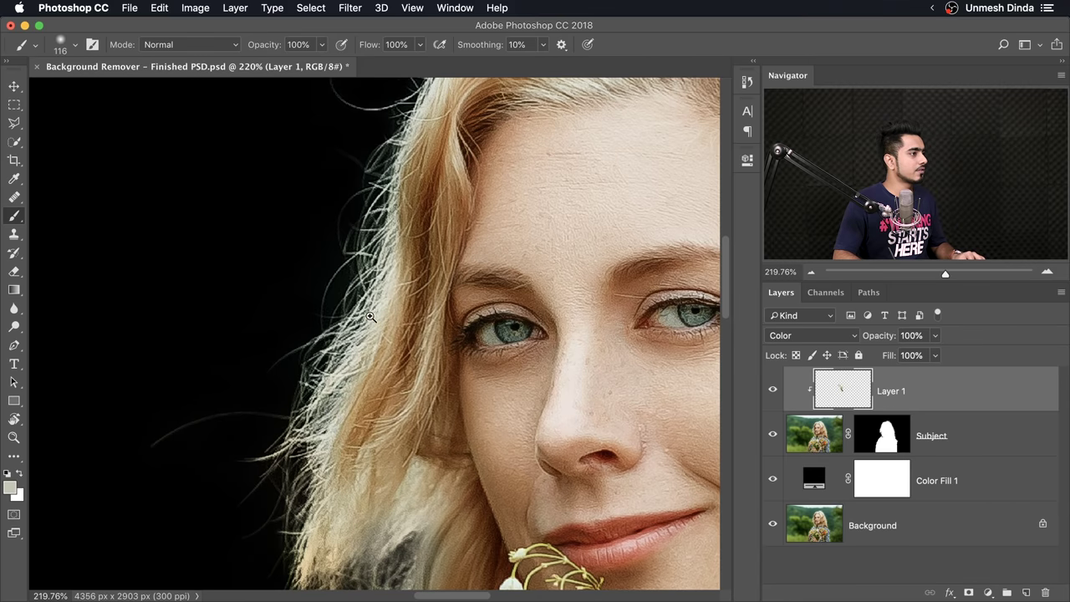
Step: Move across the right hair edge and flower stems, then toggle Layer 1 off and on to compare
scroll(494, 243, down, 5)
drag(494, 243, 237, 277)
scroll(424, 352, up, 5)
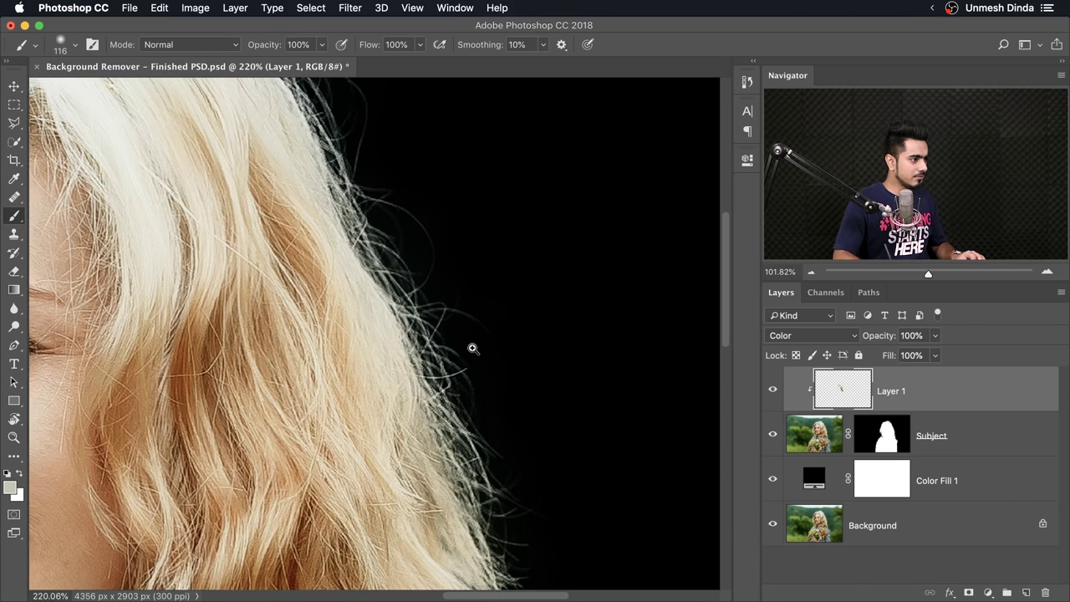
drag(465, 351, 318, 276)
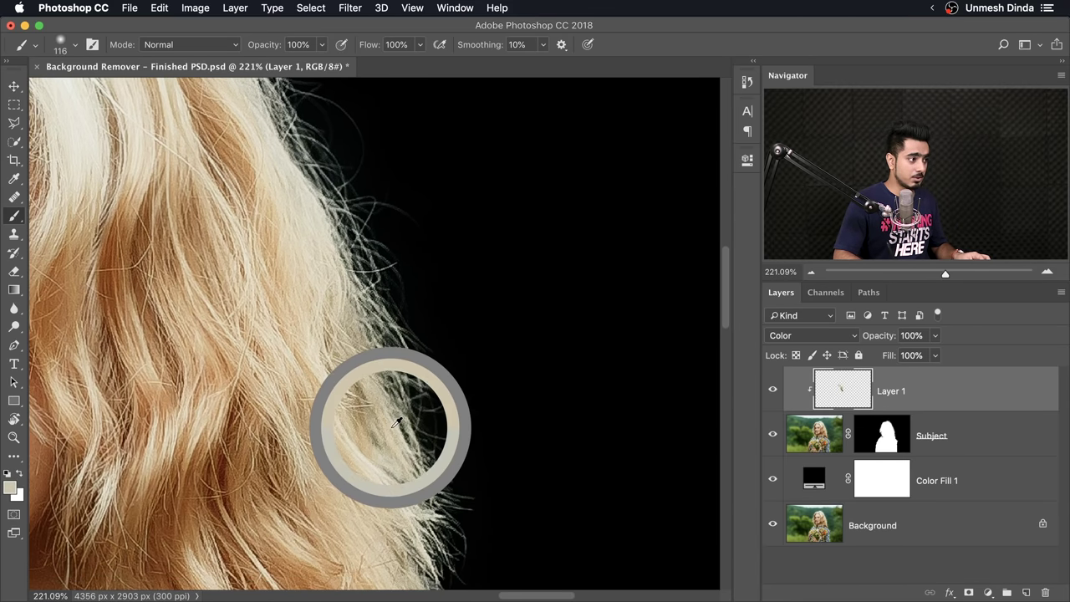
drag(451, 458, 352, 281)
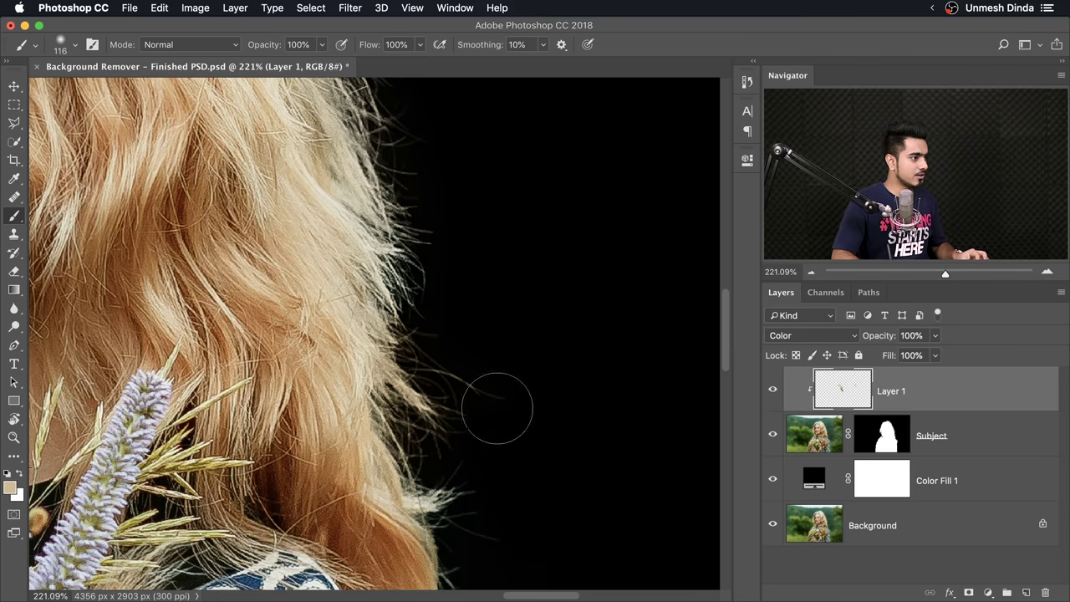
scroll(353, 359, down, 3)
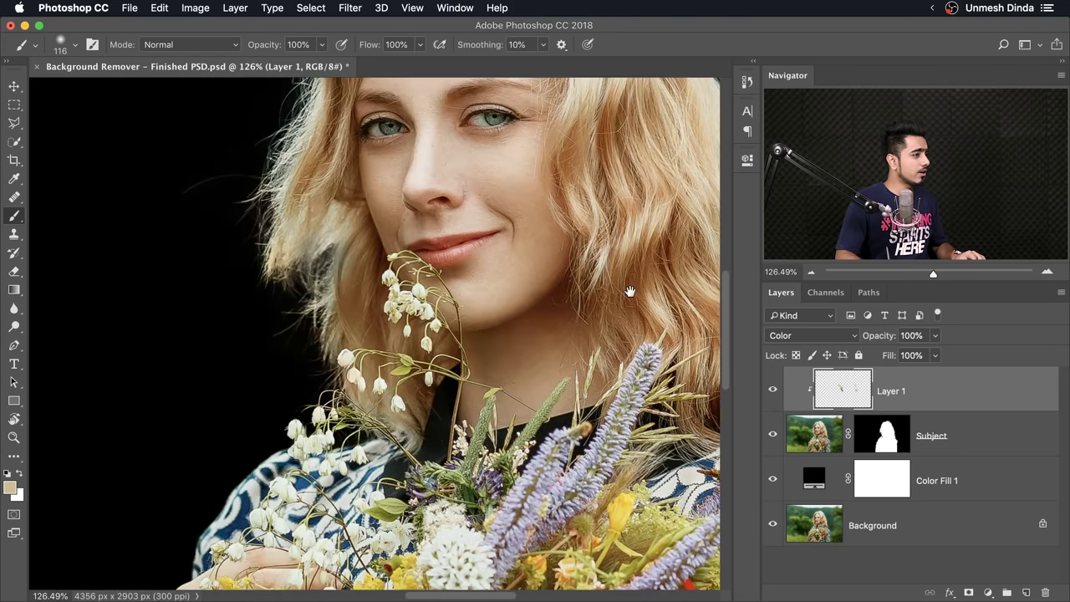
scroll(393, 304, up, 3)
scroll(393, 303, up, 2)
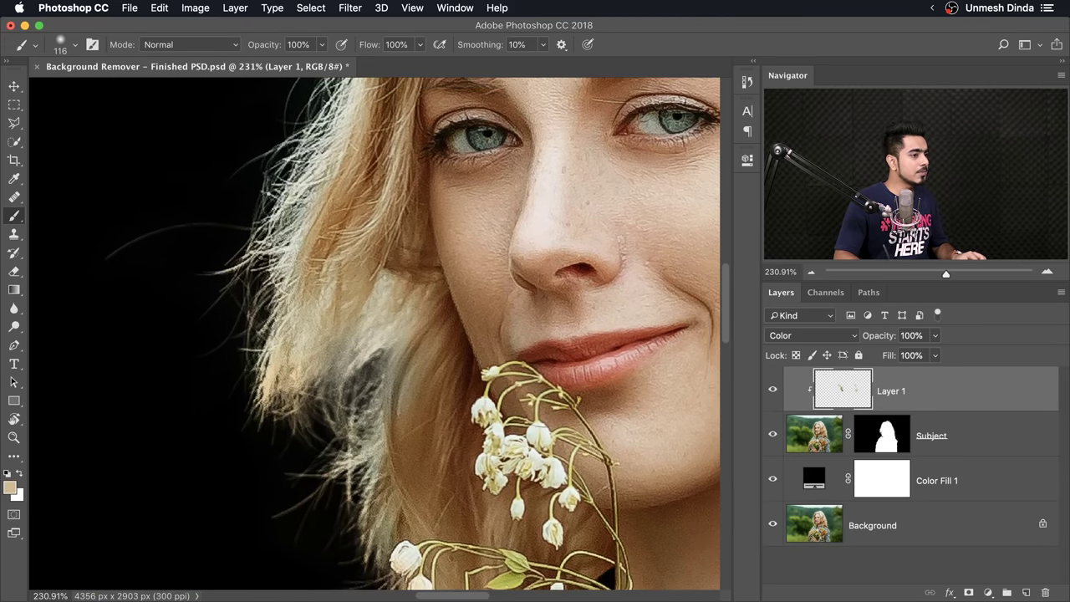
scroll(480, 390, up, 2)
click(773, 391)
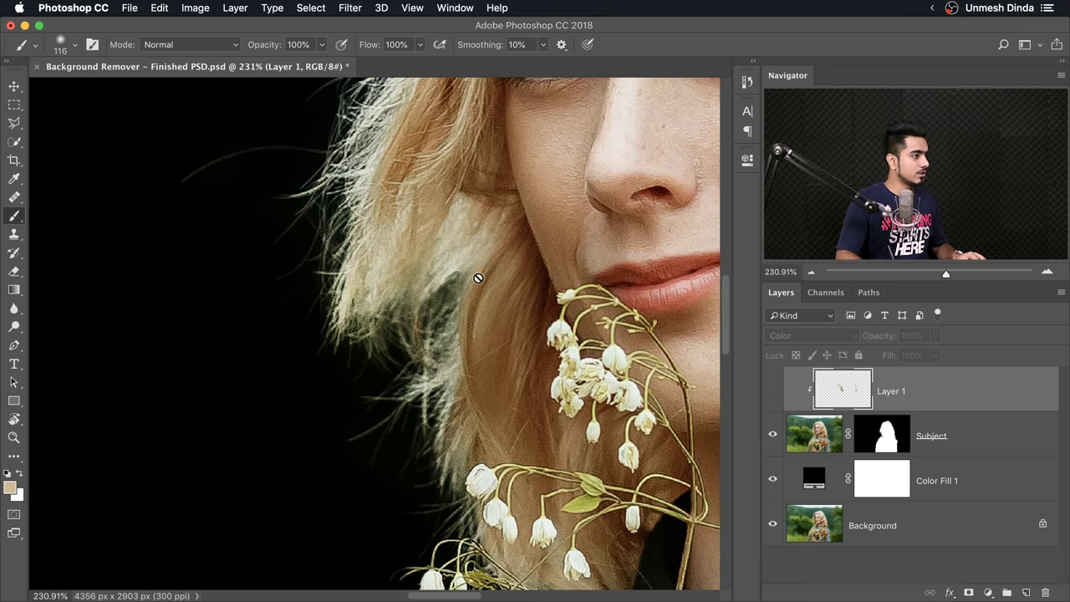
click(773, 392)
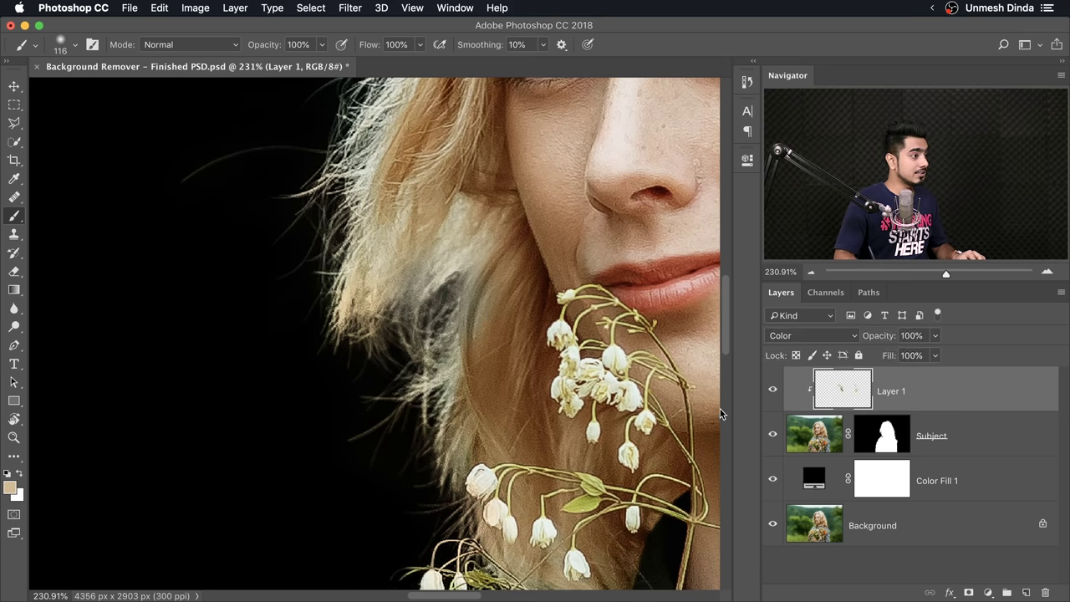
Step: Sample light blond tones near the fringed hair and enlarge the brush to 215
scroll(451, 238, down, 5)
scroll(435, 225, up, 5)
drag(488, 232, 406, 332)
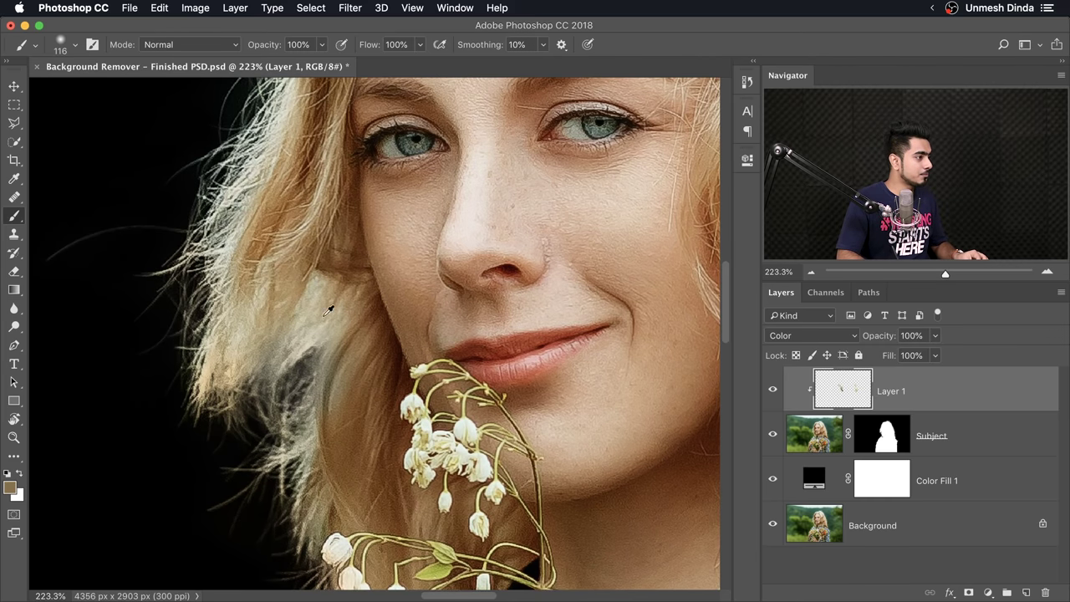
alt+click(328, 314)
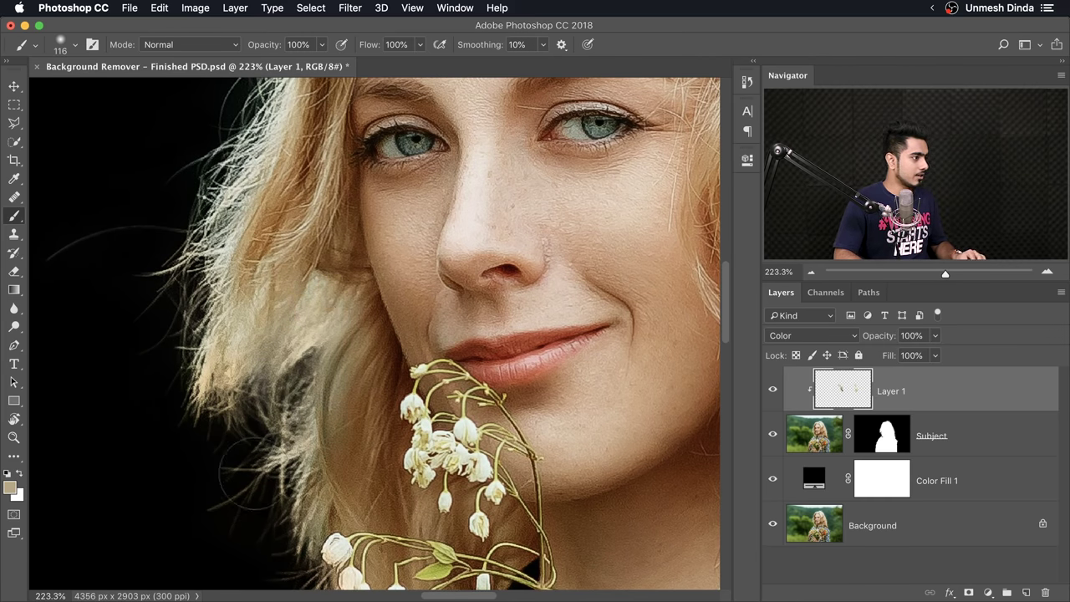
scroll(247, 469, up, 5)
alt+click(320, 341)
mouse_move(179, 322)
mouse_down()
mouse_move(273, 314)
mouse_move(261, 305)
mouse_move(259, 333)
mouse_move(207, 386)
mouse_move(212, 412)
mouse_move(188, 451)
mouse_move(216, 409)
mouse_move(192, 419)
mouse_up()
drag(295, 368, 342, 313)
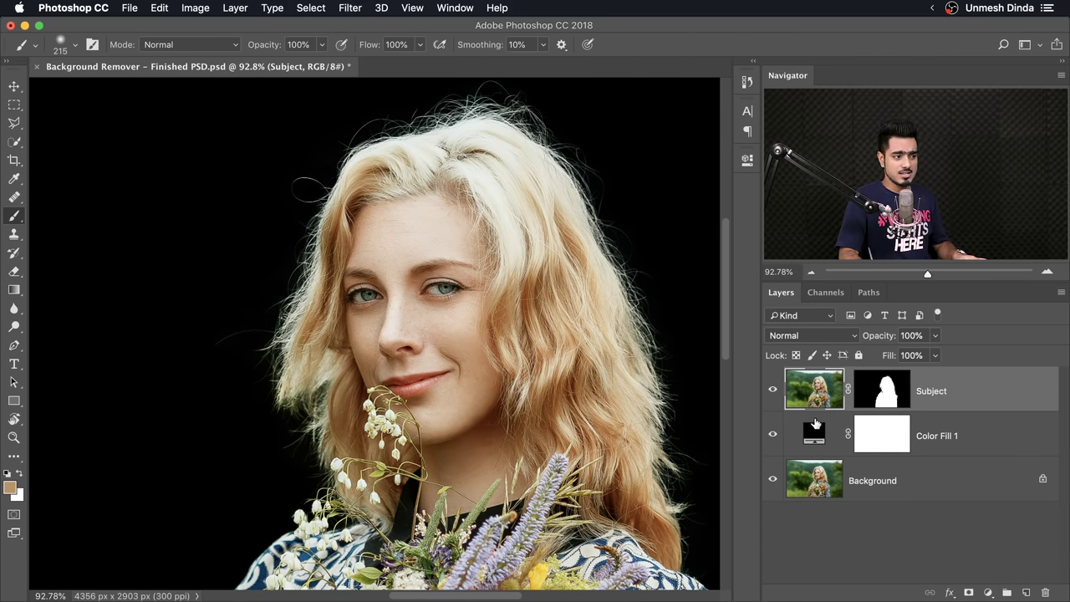
Step: Change the Color Fill 1 colour from black to white (ffffff) and view the top of the hair
double_click(813, 432)
click(589, 454)
drag(551, 395, 464, 205)
click(862, 369)
key(b)
scroll(327, 279, up, 4)
drag(233, 323, 351, 335)
scroll(350, 336, up, 10)
scroll(351, 335, right, 4)
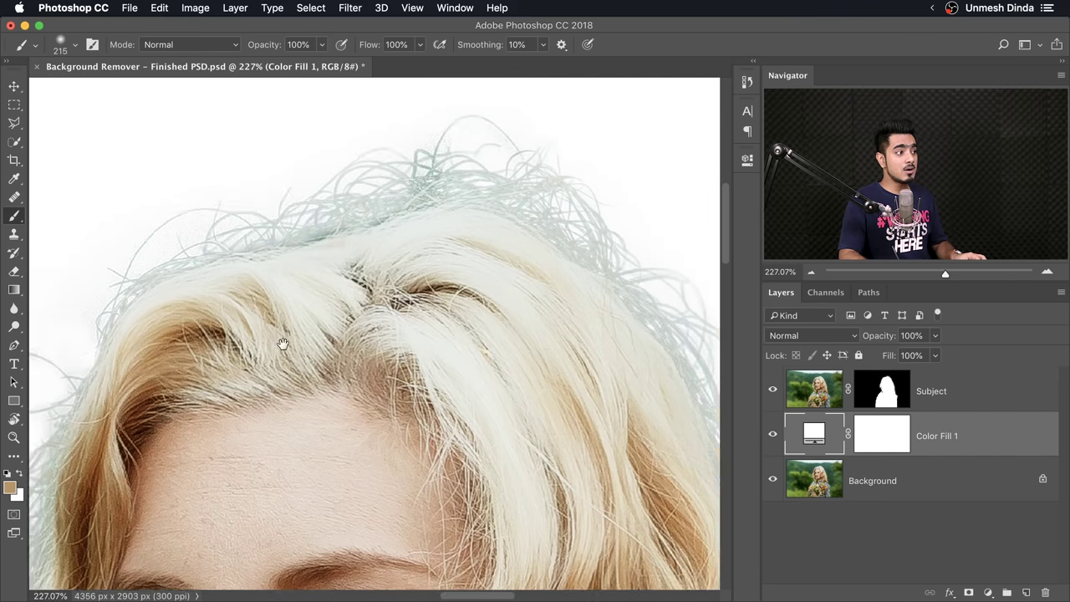
Step: Add a new Layer 1 clipped to Subject, trying Color blending before returning it to Normal
click(992, 409)
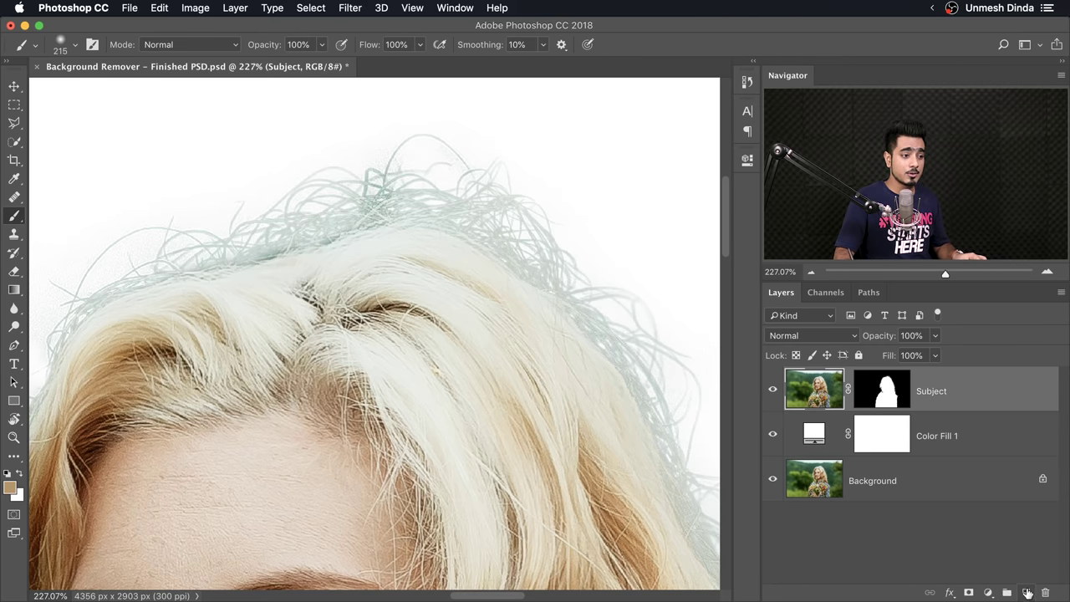
click(1026, 593)
alt+click(952, 412)
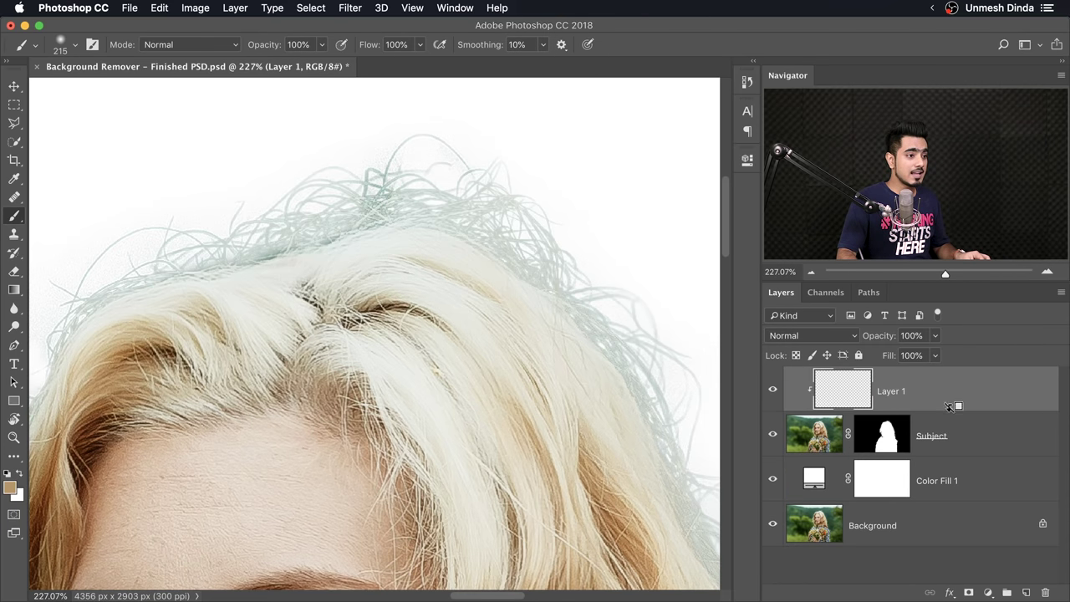
click(784, 334)
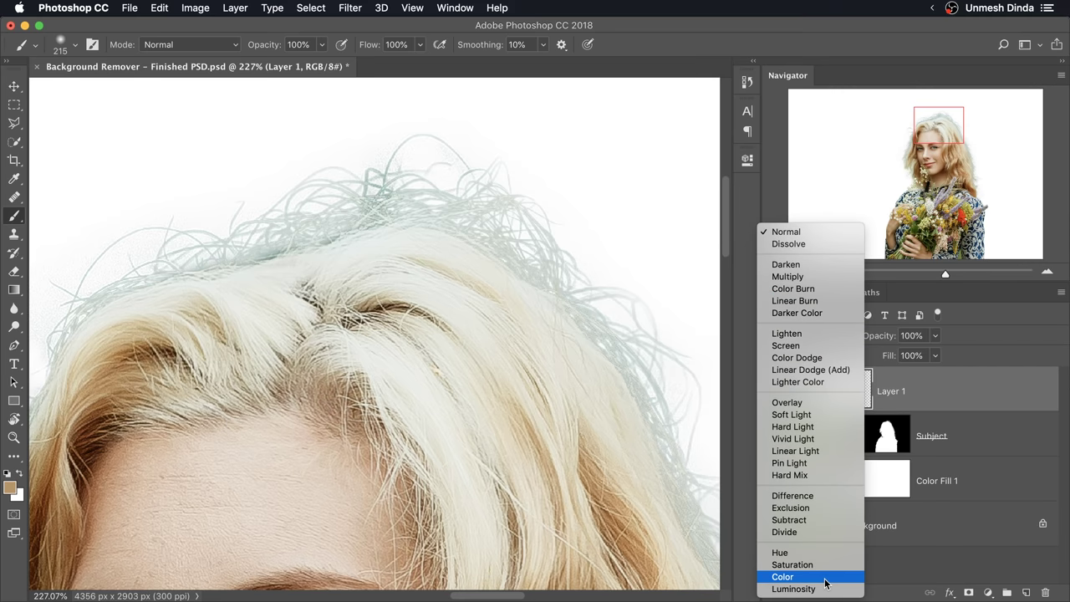
click(826, 583)
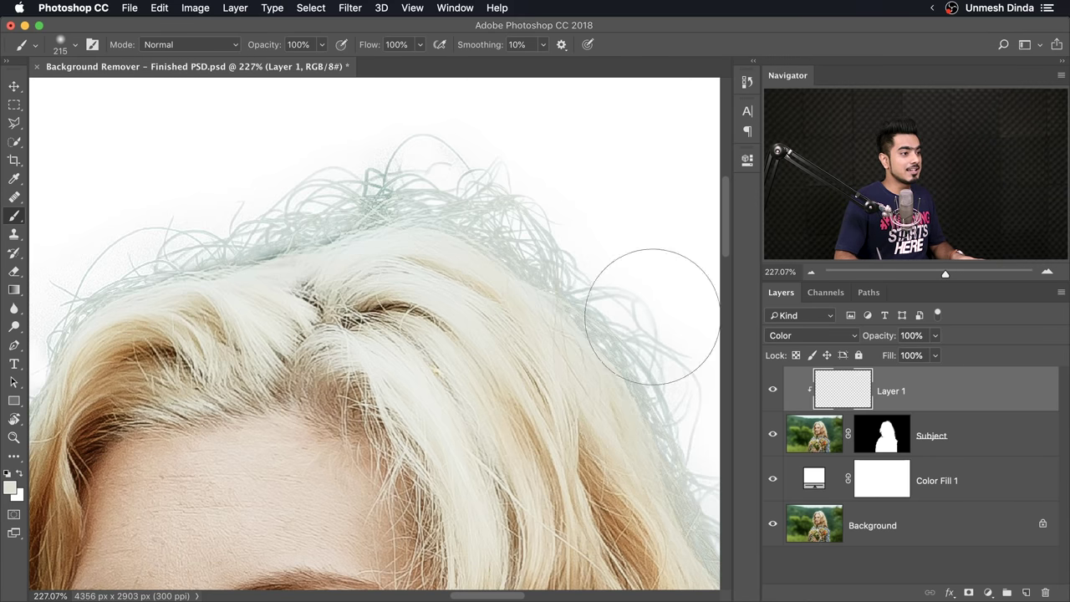
click(794, 336)
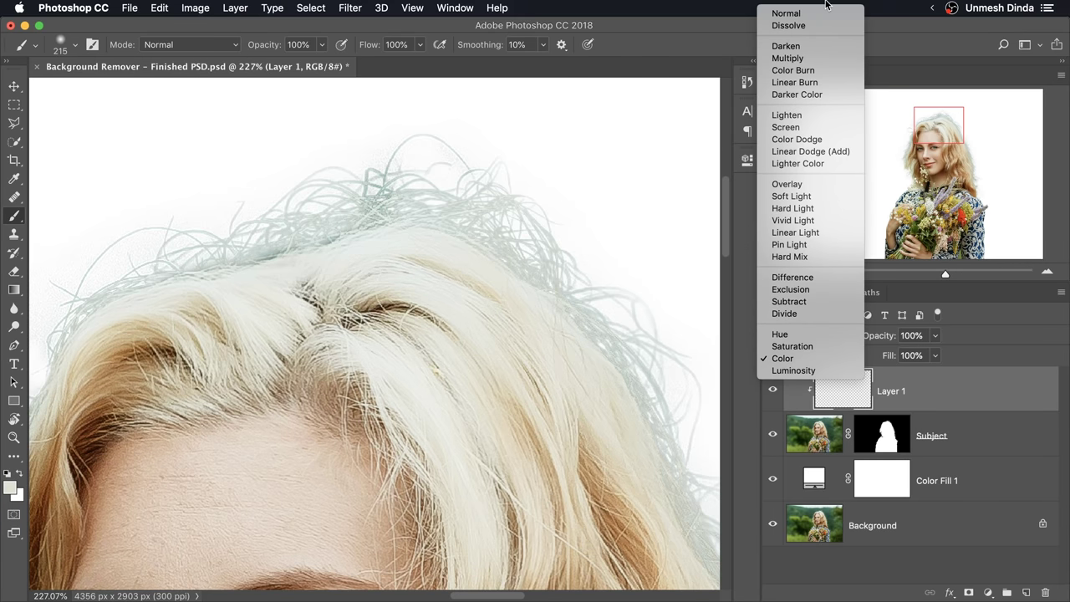
click(808, 15)
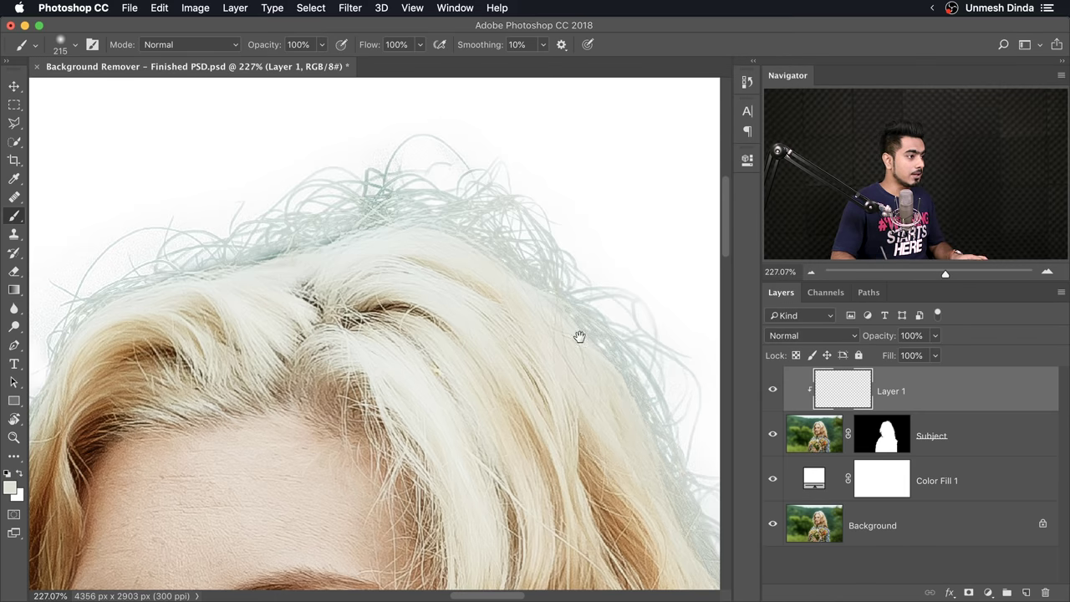
Step: Shrink the brush to 124 and set the Eyedropper to sample Current & Below
drag(565, 334, 411, 292)
scroll(452, 342, up, 2)
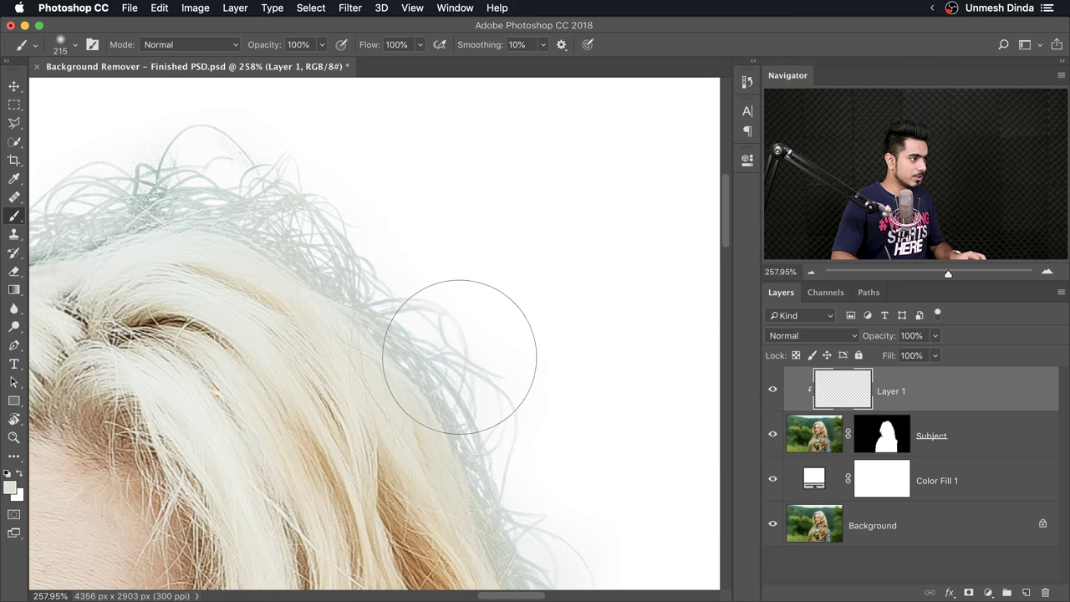
mouse_move(459, 351)
mouse_down()
mouse_move(432, 339)
mouse_move(363, 349)
mouse_up()
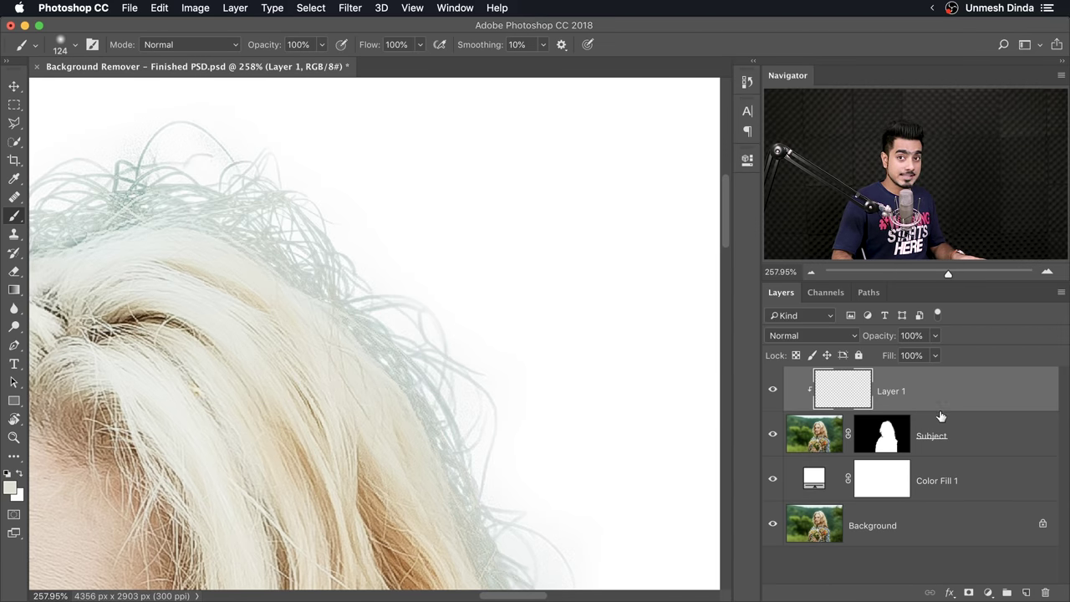
mouse_move(507, 291)
mouse_down()
mouse_move(490, 301)
mouse_move(499, 304)
mouse_up()
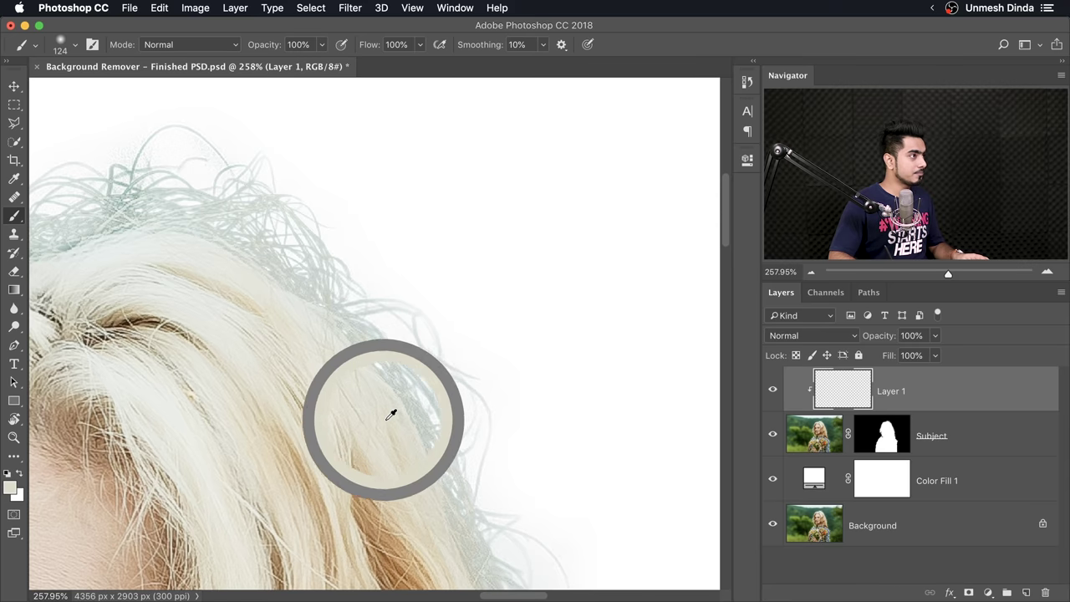
scroll(397, 410, left, 2)
click(16, 180)
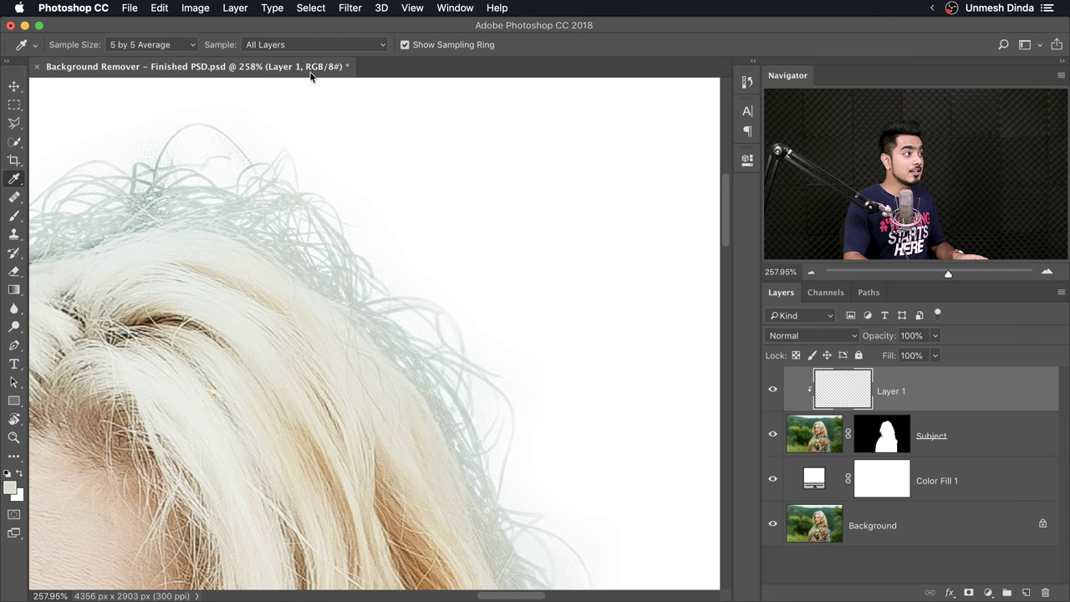
click(271, 45)
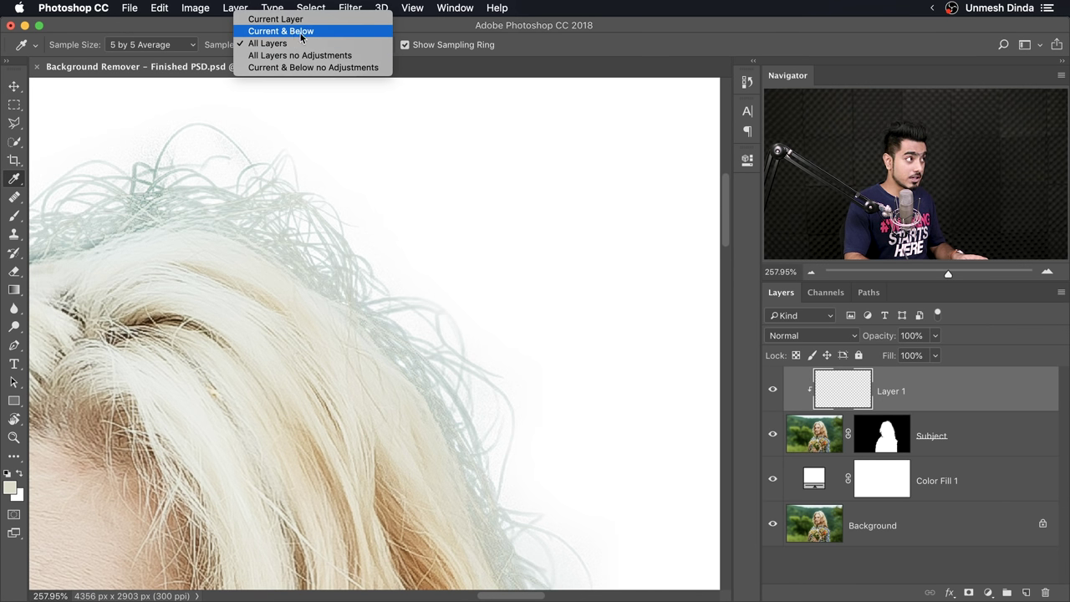
click(281, 32)
Step: Enlarge the brush to 144 px and paint sampled hair colour over the fringed strands
click(14, 216)
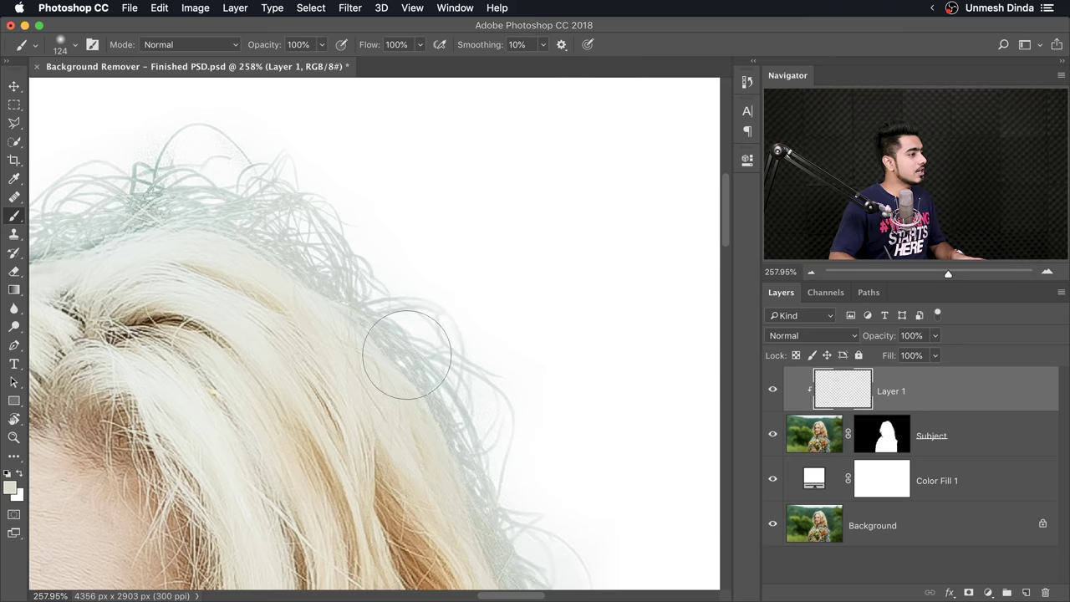
scroll(384, 340, right, 2)
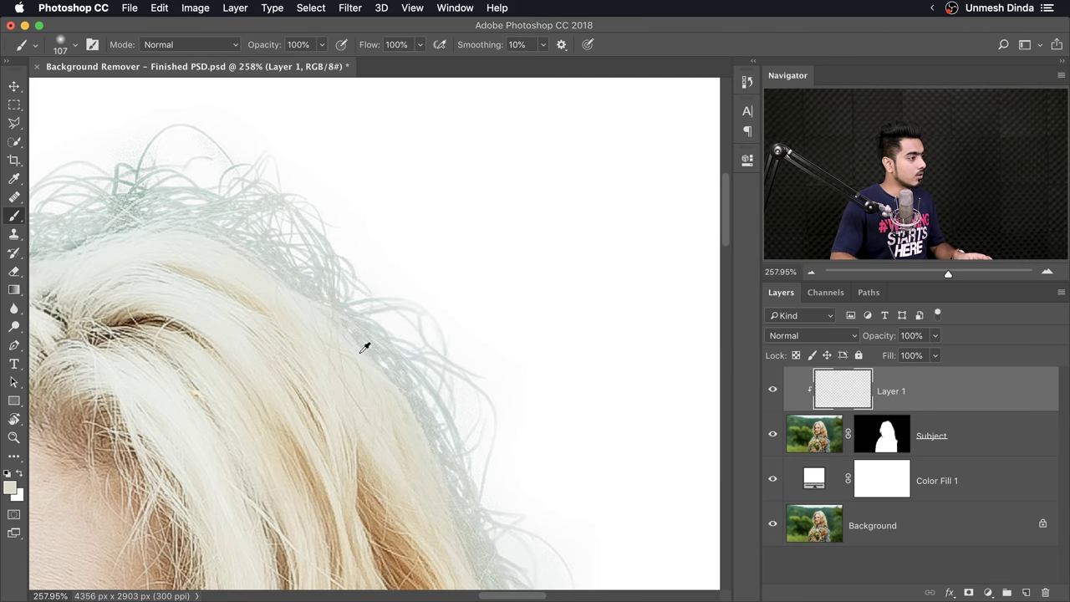
drag(428, 299, 443, 299)
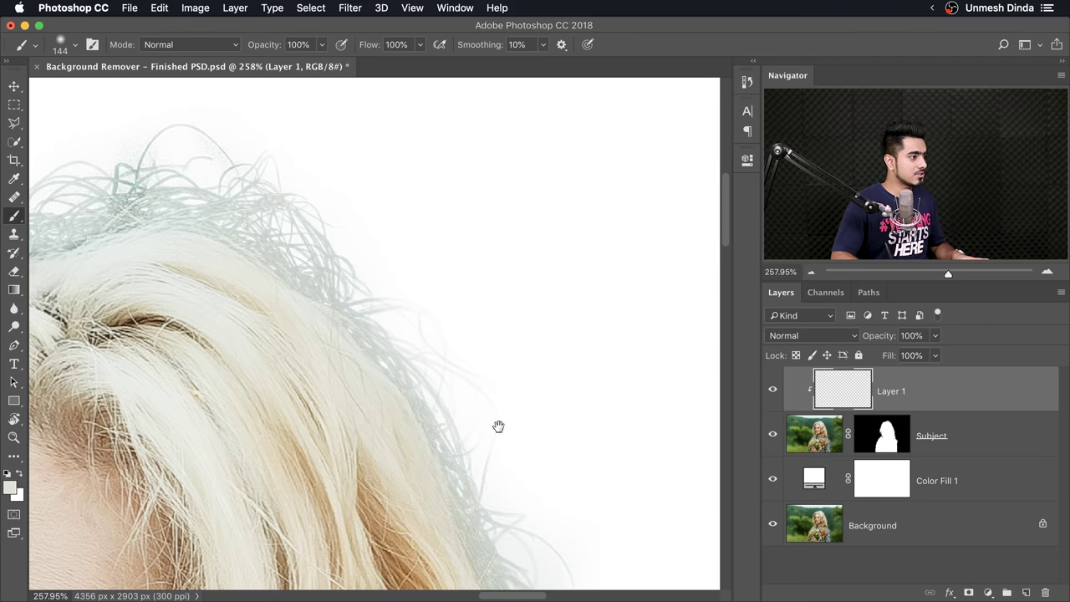
mouse_move(478, 413)
mouse_down()
mouse_move(351, 301)
mouse_move(435, 297)
mouse_up()
mouse_move(454, 340)
mouse_down()
mouse_move(366, 312)
mouse_move(355, 347)
mouse_up()
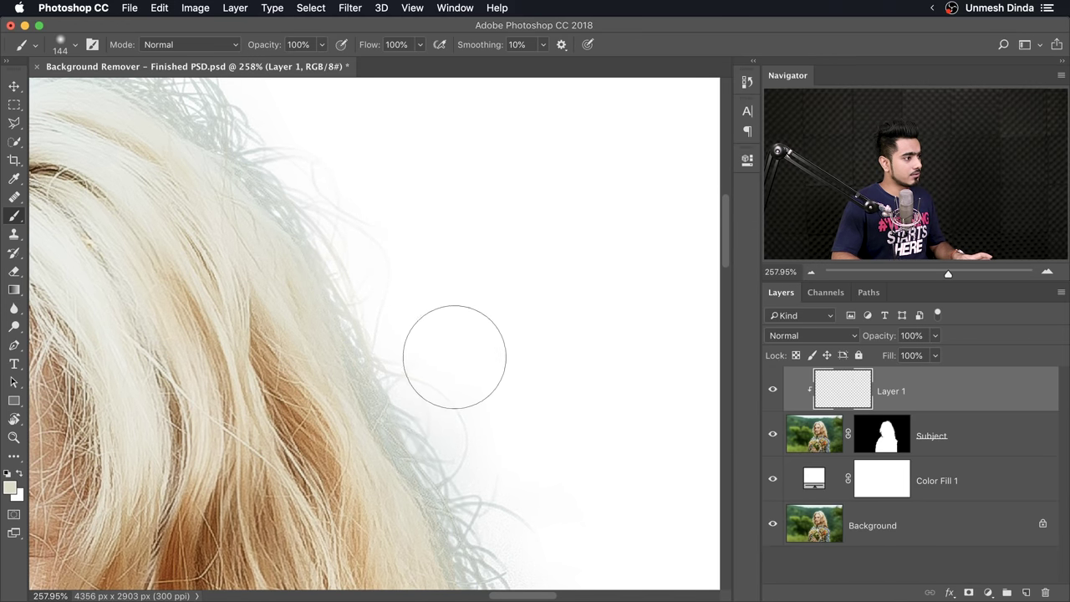
drag(461, 406, 334, 365)
alt+click(333, 364)
Step: Work along the hair edge up to the crown and paint its strands with a light hair colour
scroll(270, 352, right, 3)
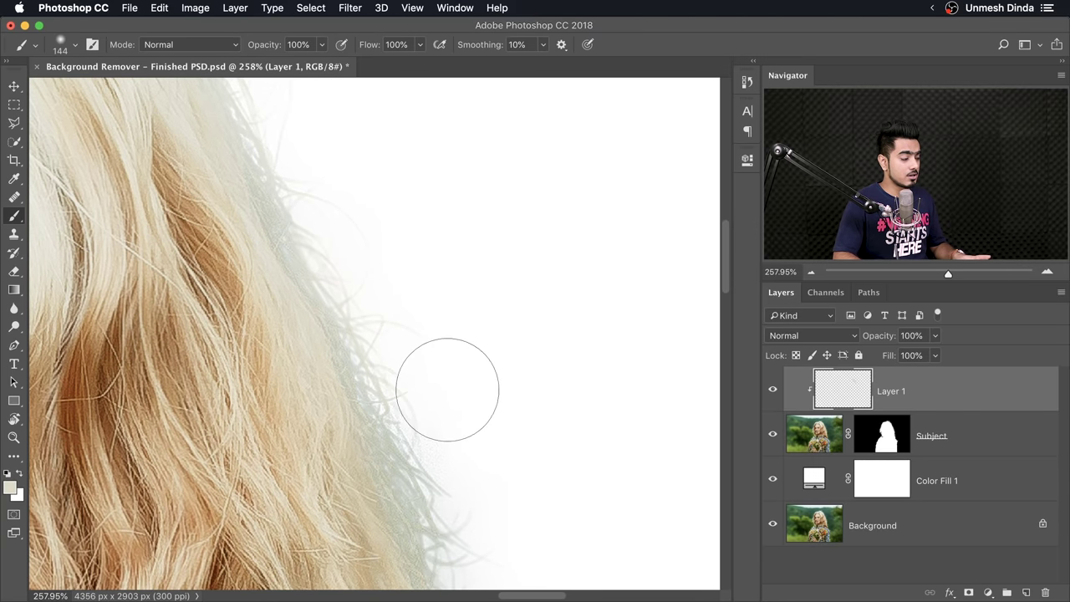
drag(389, 375, 362, 365)
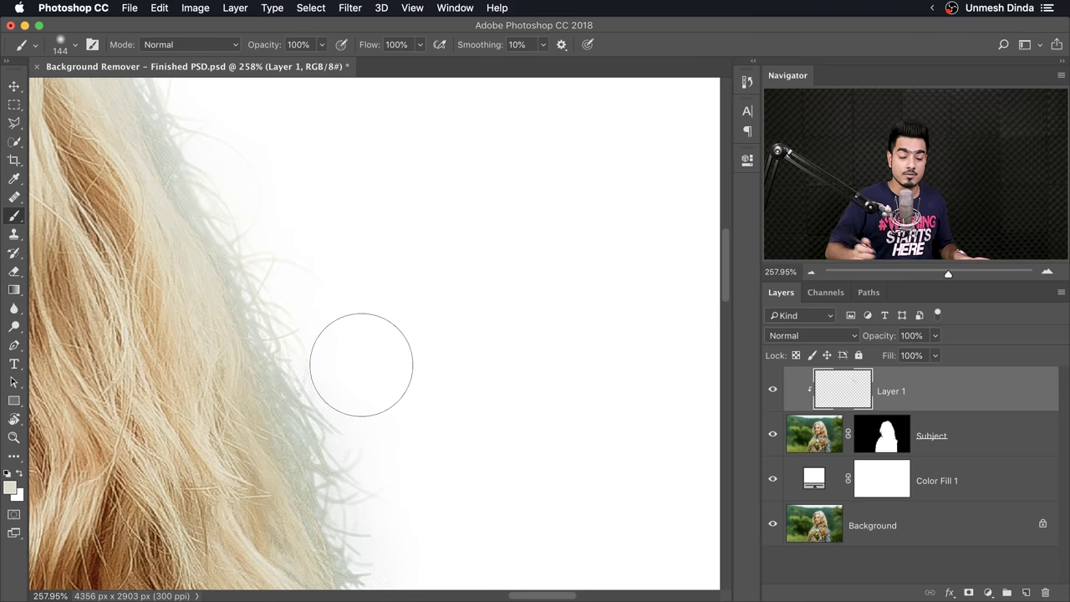
drag(300, 225, 334, 246)
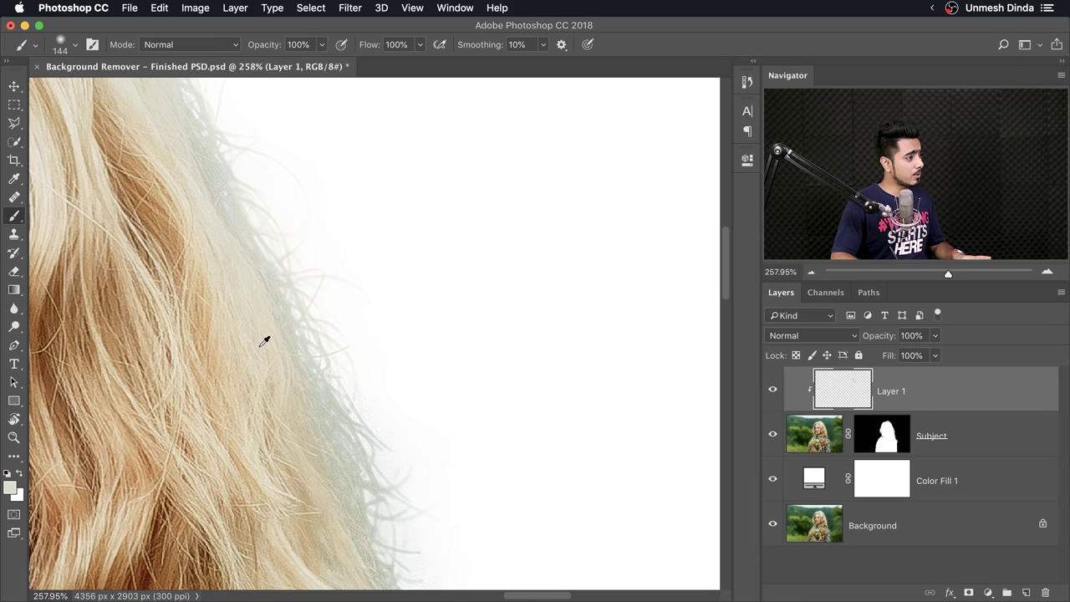
drag(327, 432, 313, 373)
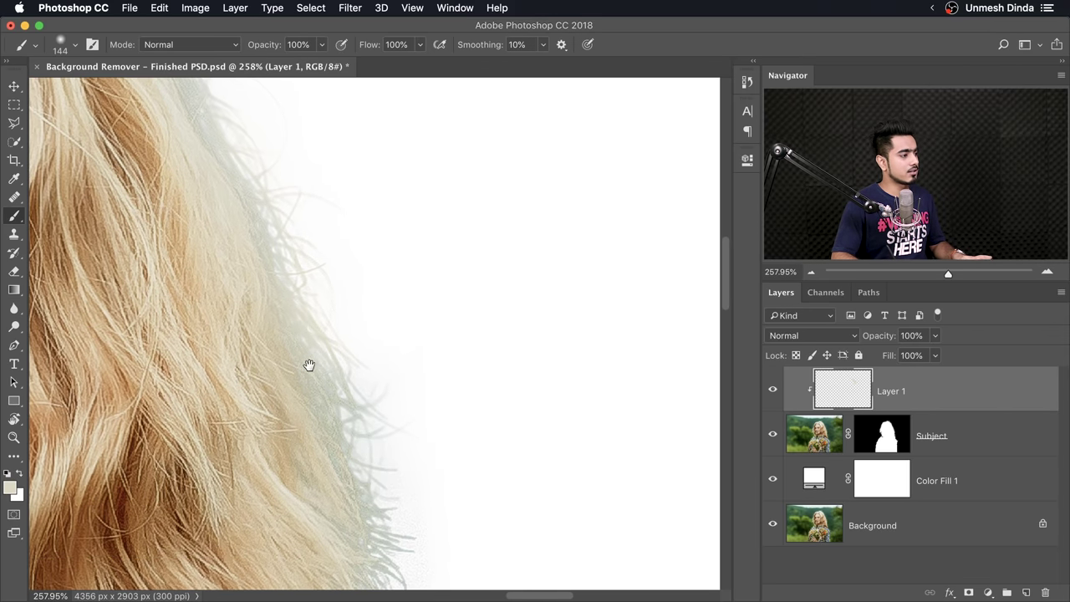
drag(307, 426, 286, 354)
scroll(443, 486, down, 3)
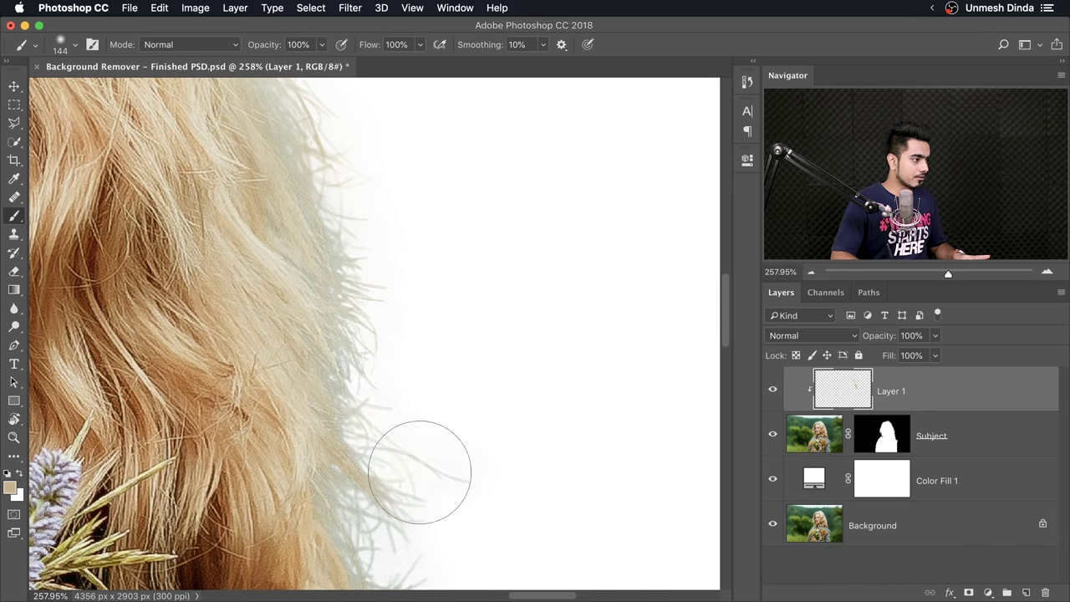
scroll(485, 526, up, 5)
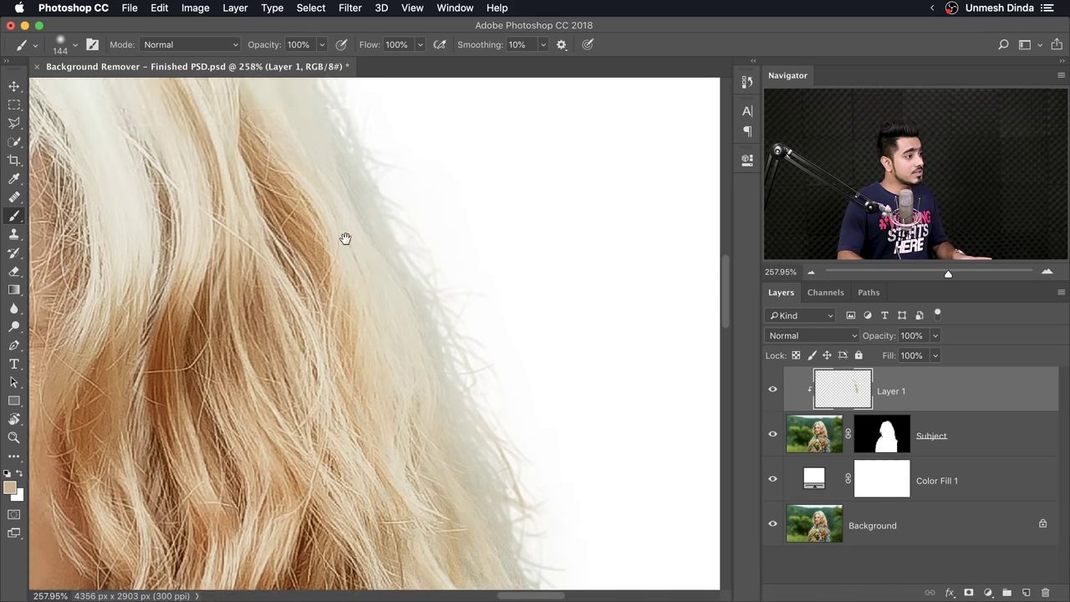
drag(346, 243, 421, 427)
drag(293, 184, 307, 384)
mouse_move(282, 277)
mouse_down()
mouse_move(353, 383)
mouse_move(364, 277)
mouse_move(457, 350)
mouse_move(511, 374)
mouse_up()
alt+click(358, 366)
Step: Sample hair colours near the crown and paint over the grey strands at the left hairline with a smaller brush
scroll(342, 303, left, 5)
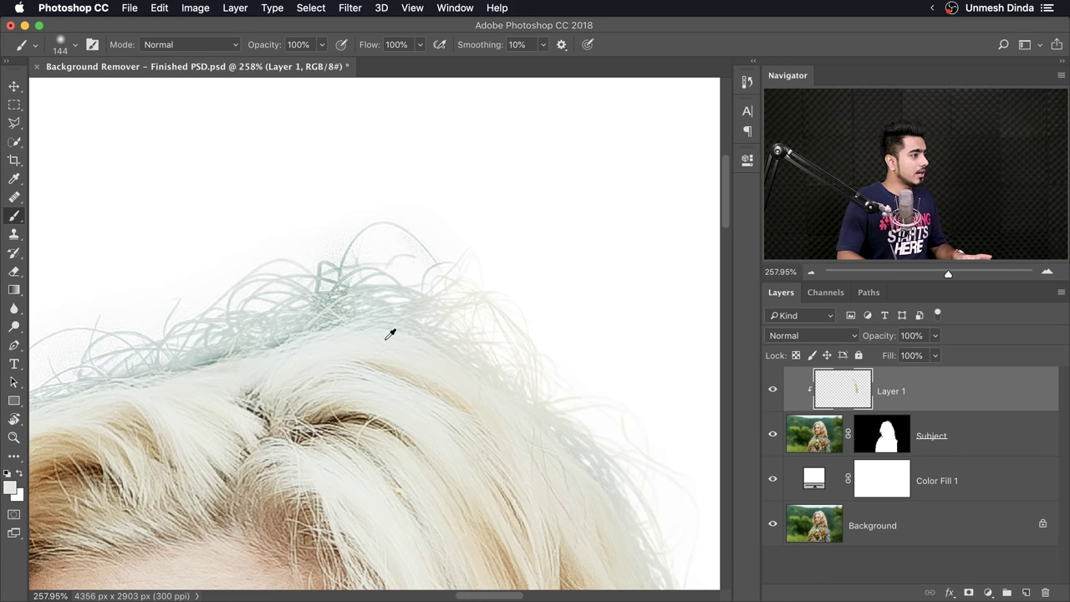
drag(179, 287, 408, 279)
alt+click(377, 358)
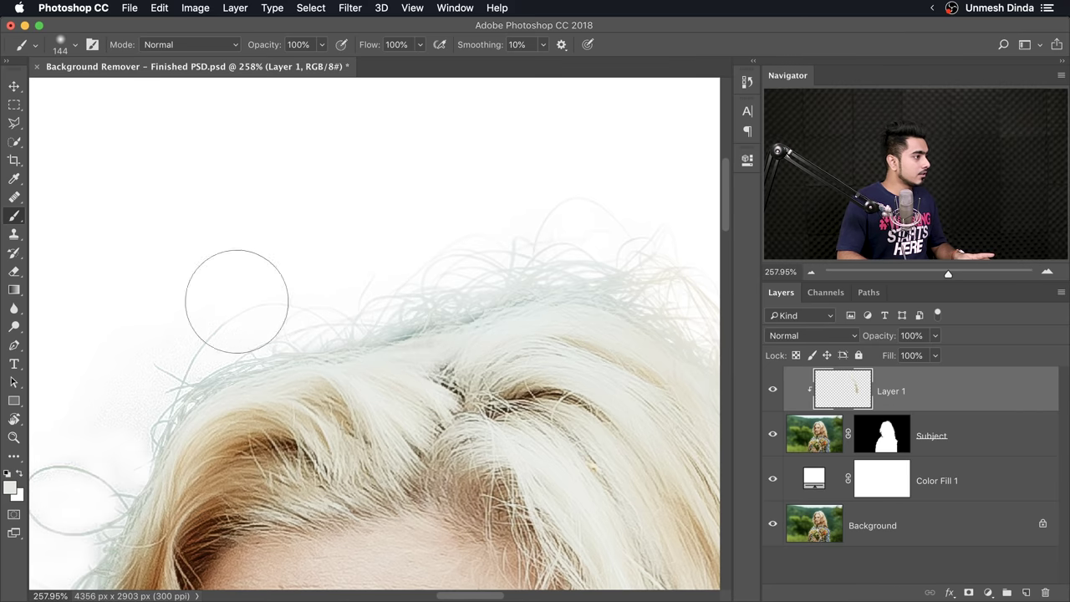
drag(153, 382, 339, 274)
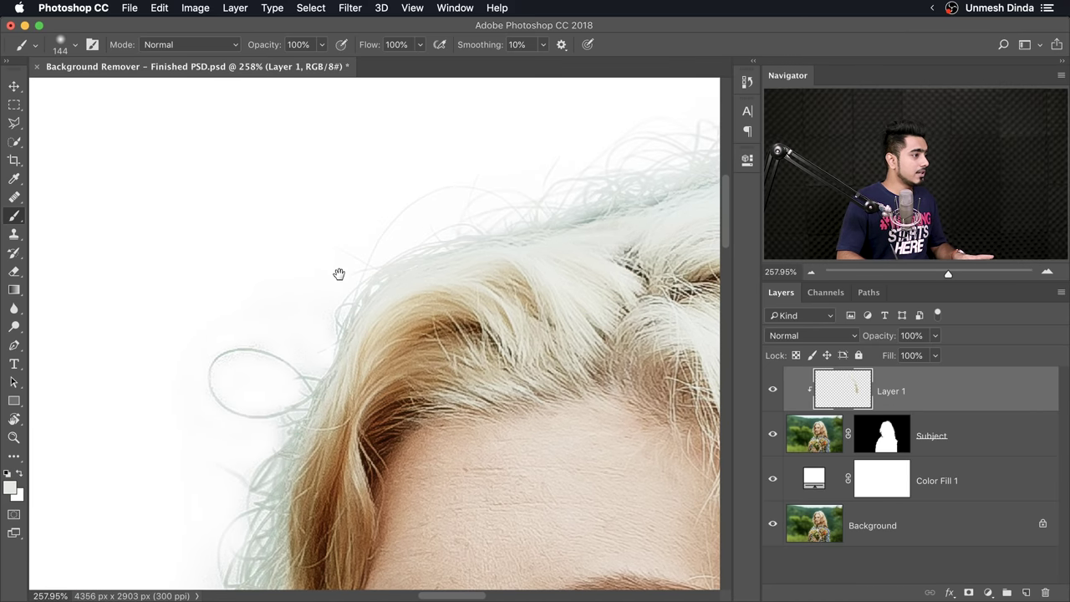
alt+click(386, 314)
key(bracketleft)
key(bracketleft)
drag(196, 387, 372, 279)
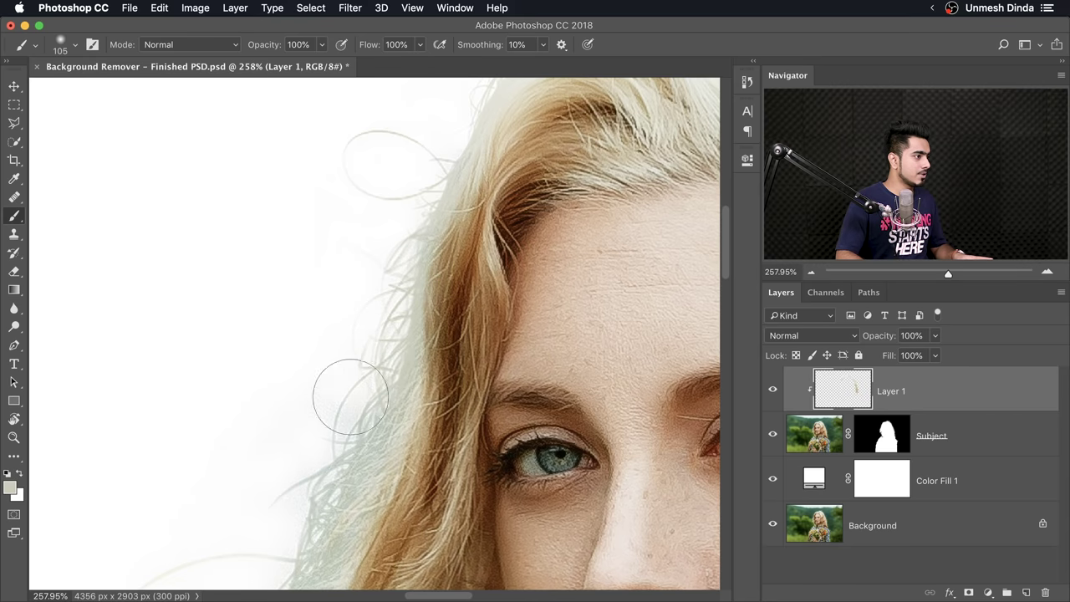
Step: Sample tan and darker brown tones beside the eye and paint the remaining fringed hair
drag(332, 422, 370, 340)
alt+click(465, 345)
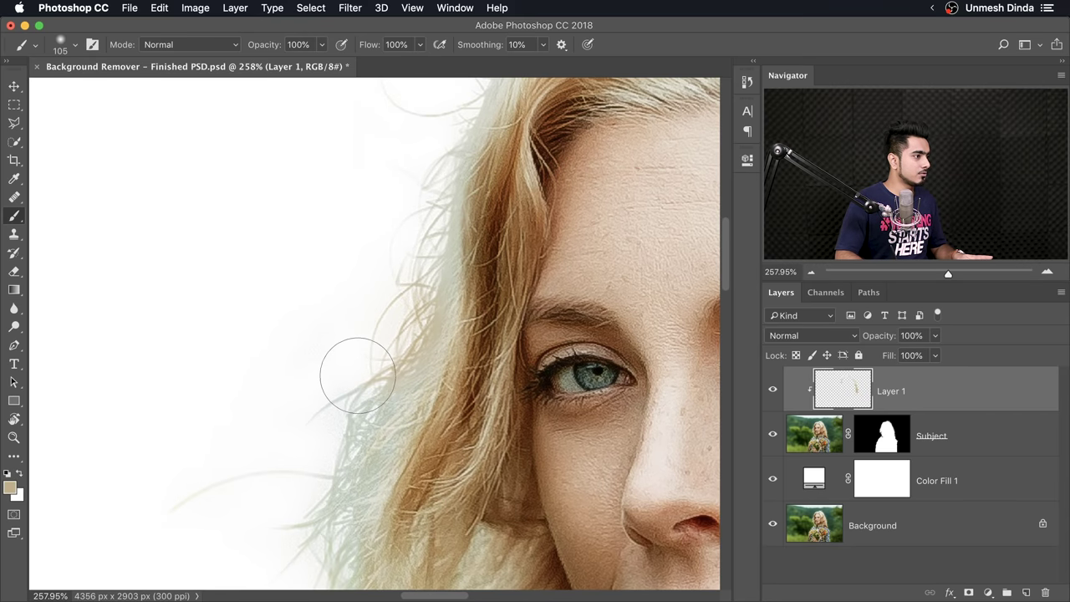
scroll(330, 296, down, 5)
alt+click(258, 338)
scroll(258, 339, down, 4)
drag(358, 342, 334, 343)
scroll(389, 330, down, 3)
drag(594, 182, 455, 328)
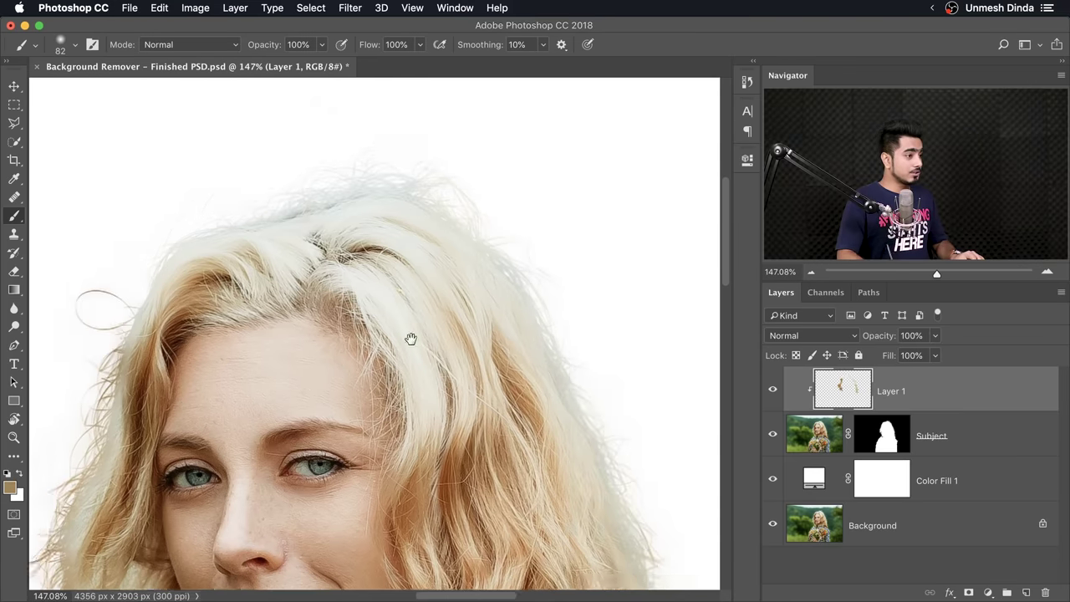
scroll(437, 304, up, 2)
scroll(454, 313, left, 3)
scroll(454, 312, down, 2)
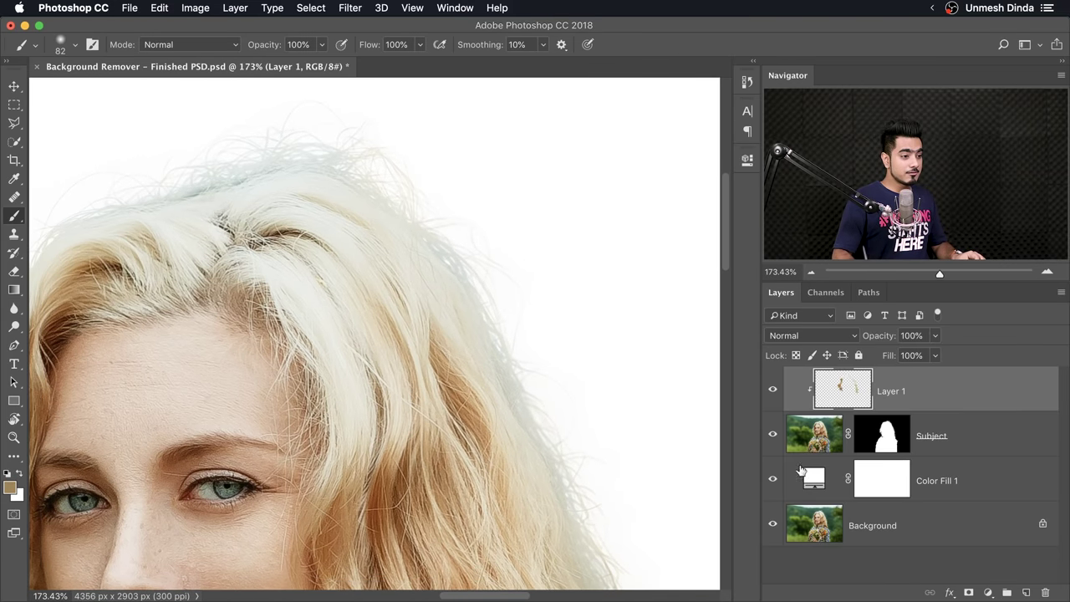
Step: Add a new Layer 2 and clip it to Layer 1 below
click(1026, 593)
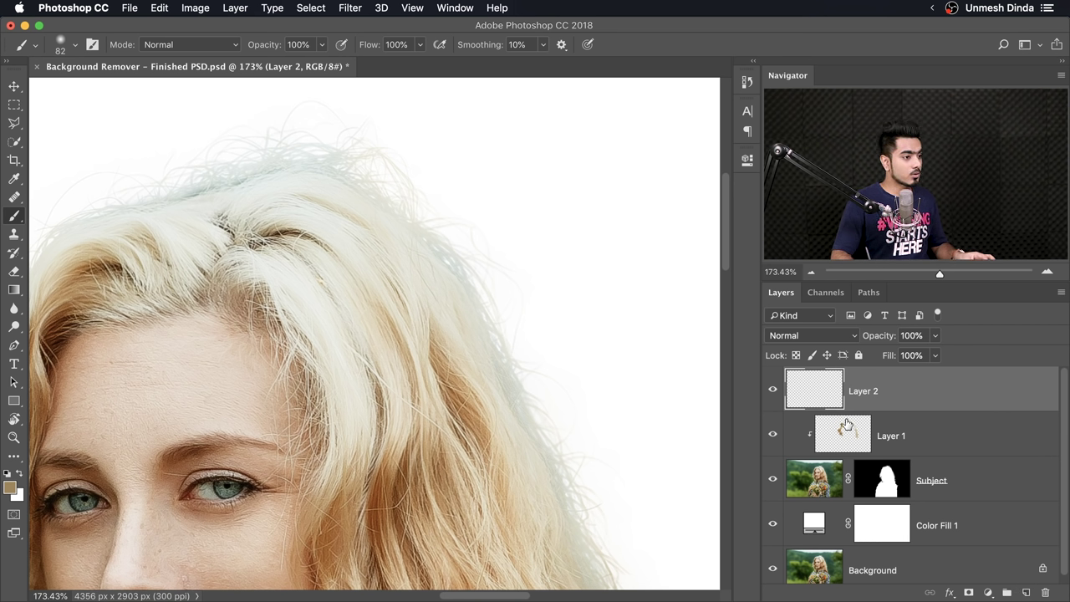
alt+click(892, 409)
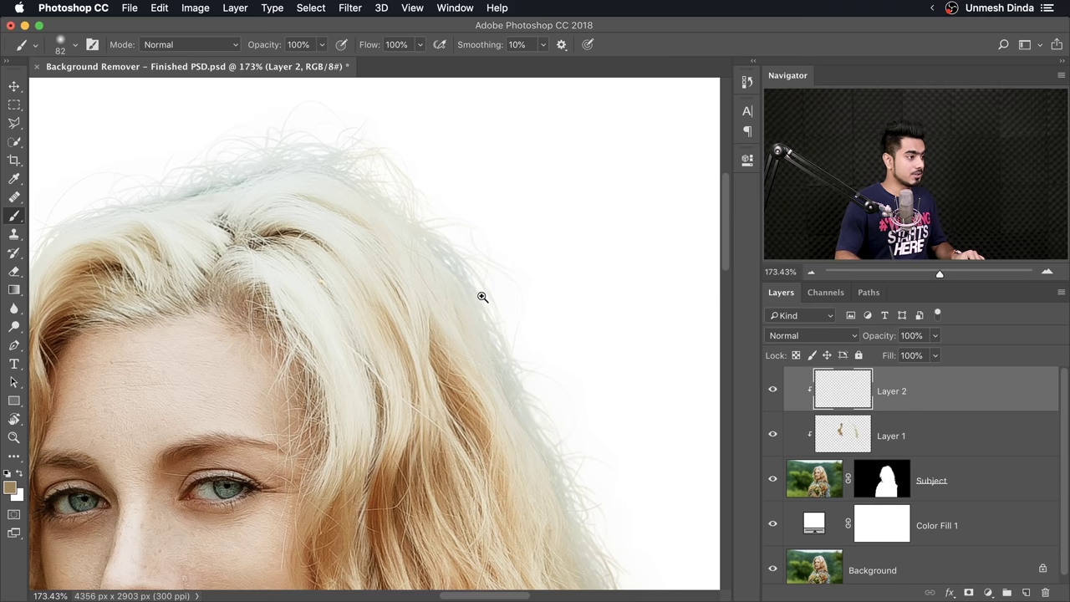
scroll(484, 298, up, 3)
scroll(530, 327, down, 3)
scroll(530, 327, right, 3)
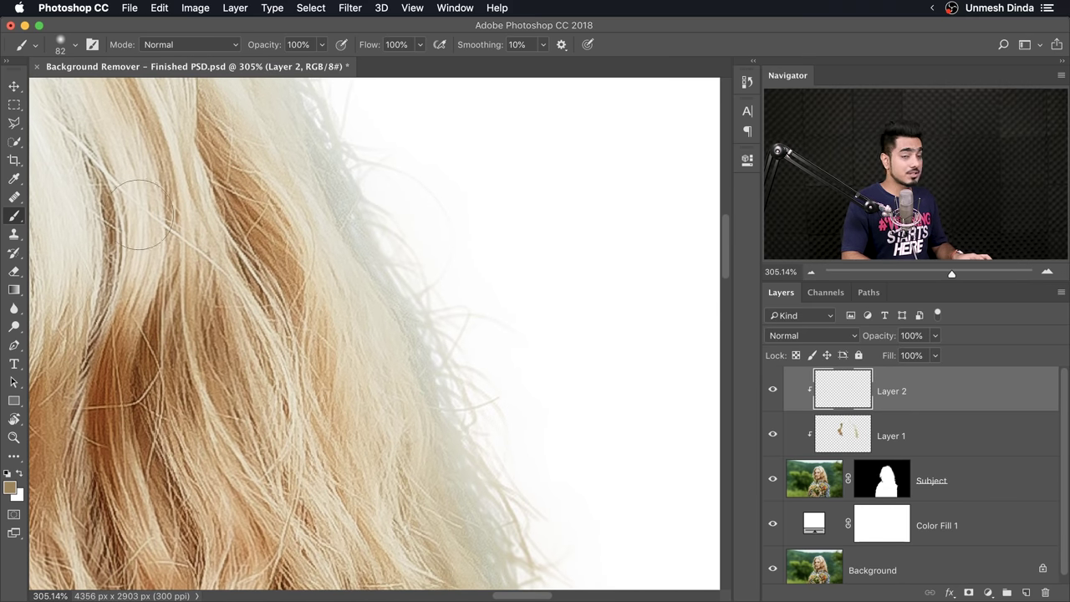
Step: Switch to the Clone Stamp and set a soft-edged 72 px brush along the hair
click(15, 235)
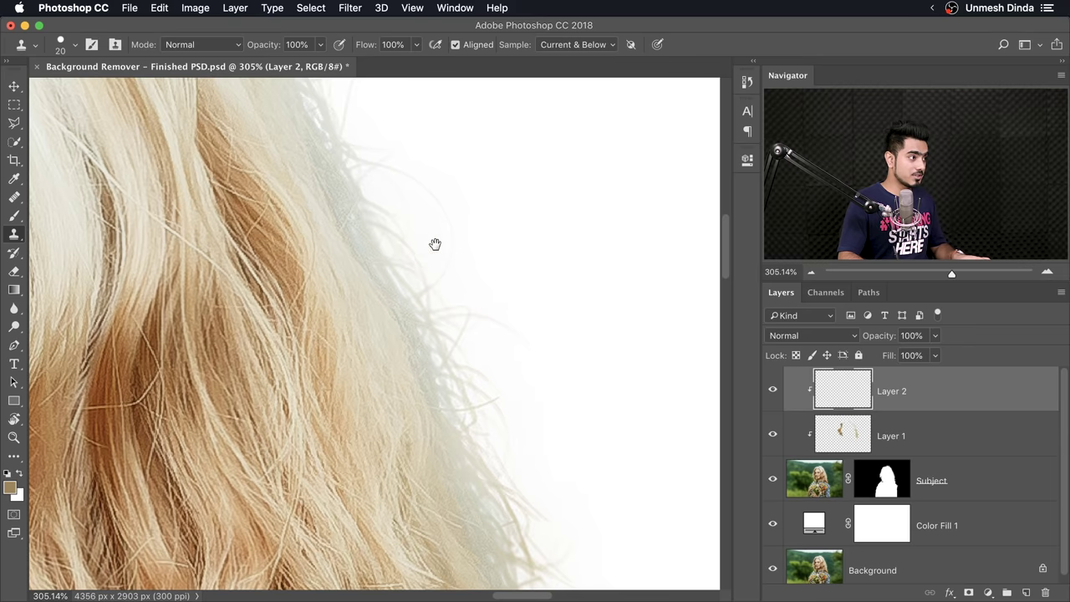
drag(435, 242, 421, 283)
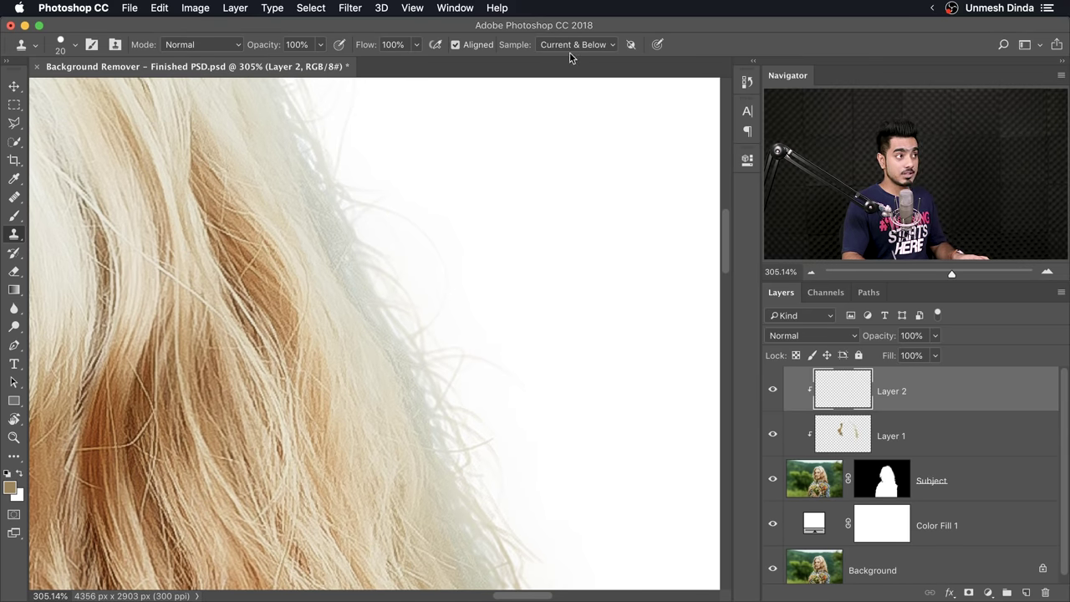
mouse_move(461, 153)
mouse_down()
mouse_move(375, 215)
mouse_move(337, 205)
mouse_up()
drag(346, 262, 385, 255)
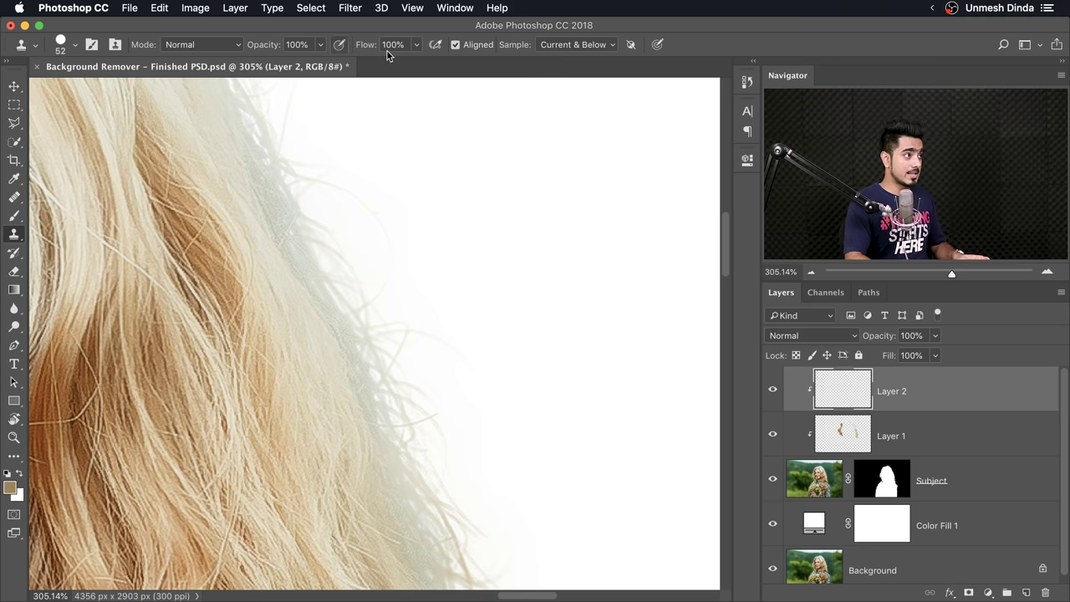
mouse_move(348, 296)
mouse_down()
mouse_move(342, 205)
mouse_move(360, 26)
mouse_up()
drag(404, 305, 401, 288)
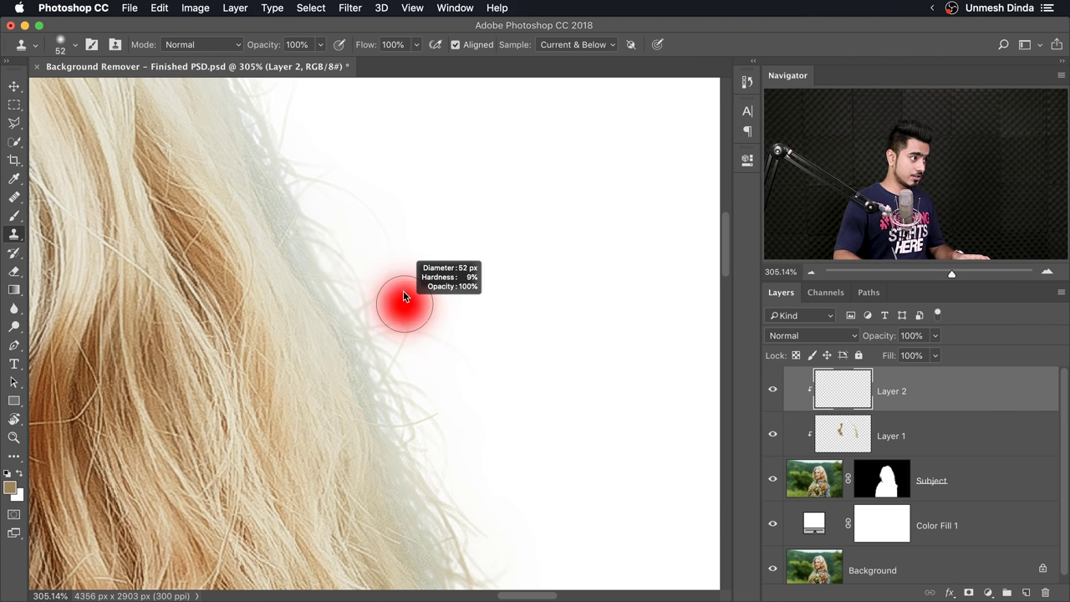
scroll(322, 316, up, 3)
drag(298, 351, 290, 352)
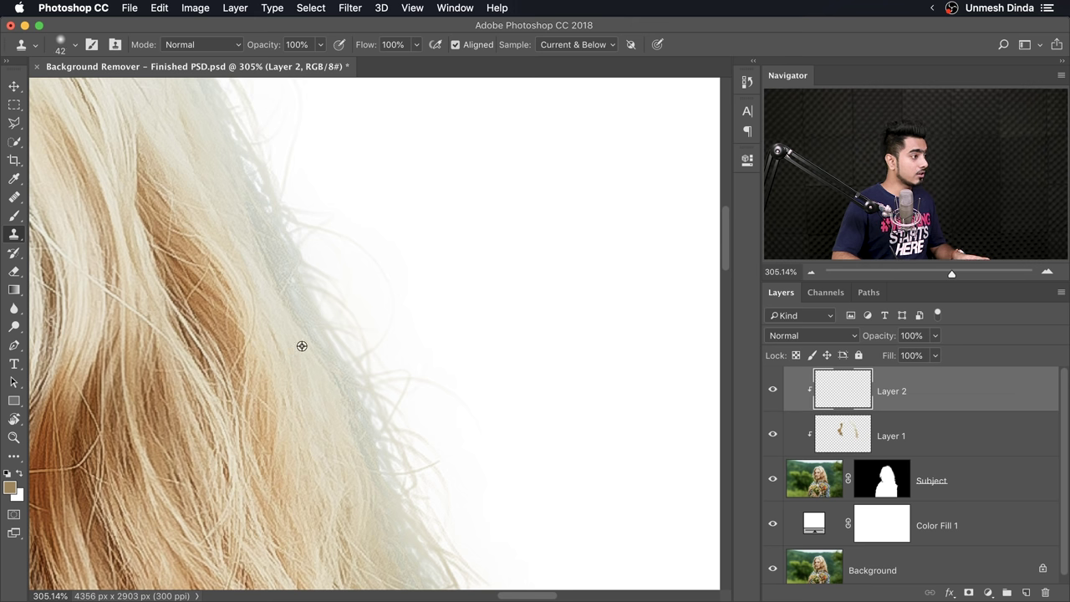
mouse_move(310, 326)
mouse_down()
mouse_move(333, 349)
mouse_move(312, 356)
mouse_up()
scroll(336, 358, down, 3)
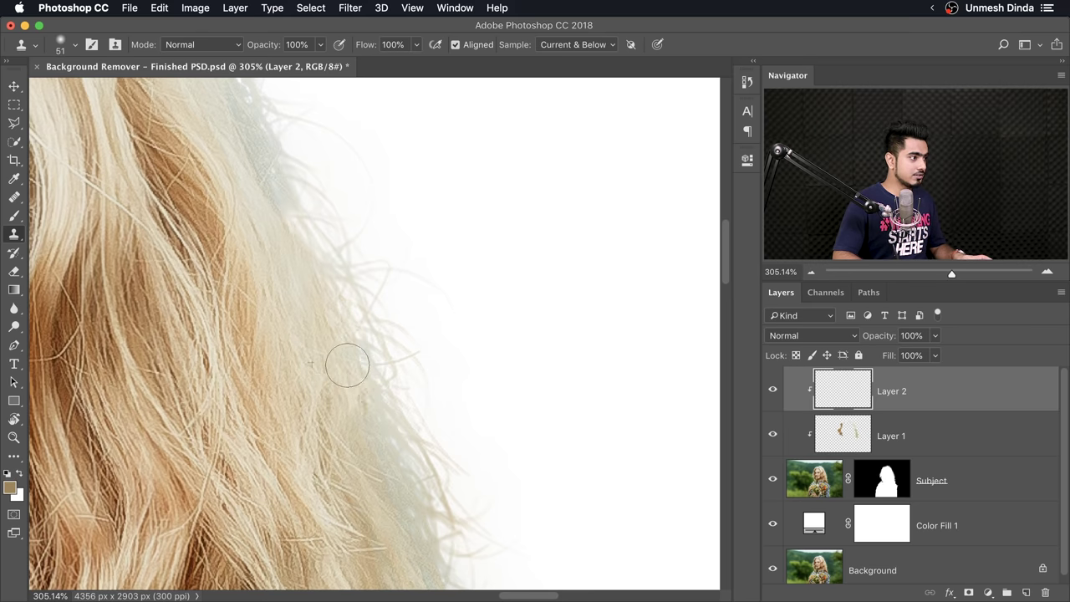
scroll(335, 368, down, 5)
drag(320, 311, 334, 344)
Step: Clone hair texture over the grey fringe down the right hair edge and near the lavender
mouse_move(314, 388)
mouse_down()
mouse_move(348, 375)
mouse_move(353, 386)
mouse_move(333, 444)
mouse_move(315, 411)
mouse_move(335, 403)
mouse_move(331, 369)
mouse_move(349, 404)
mouse_move(319, 317)
mouse_move(329, 393)
mouse_up()
alt+click(296, 489)
scroll(351, 393, down, 2)
mouse_move(307, 443)
mouse_down()
mouse_move(301, 411)
mouse_move(318, 390)
mouse_up()
mouse_move(351, 442)
mouse_down()
mouse_move(335, 381)
mouse_move(384, 407)
mouse_up()
alt+click(324, 421)
scroll(351, 376, down, 1)
alt+click(301, 313)
drag(341, 359, 350, 413)
drag(318, 372, 363, 309)
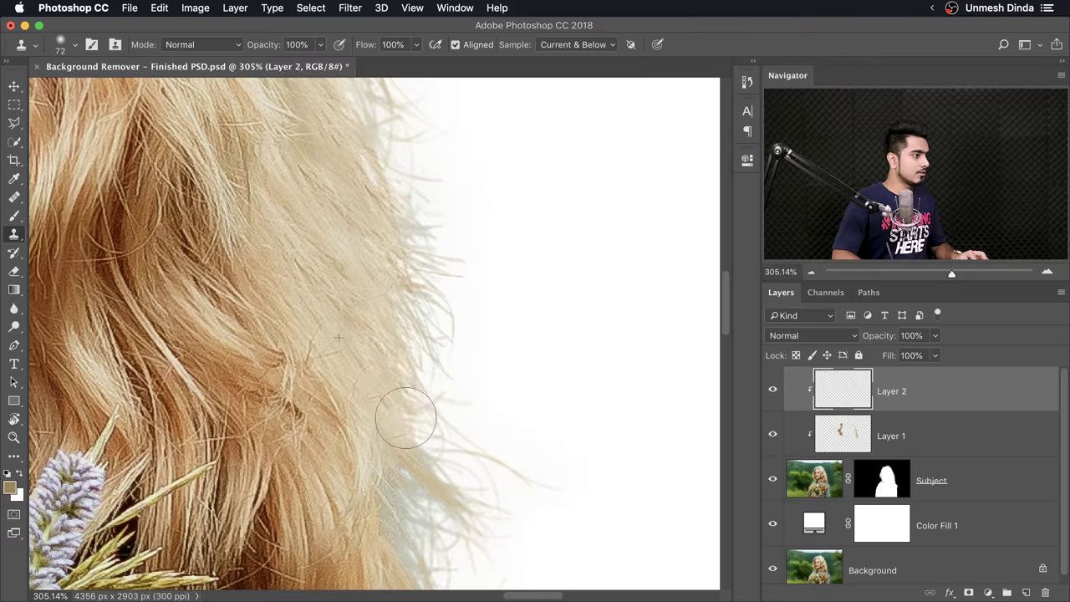
Step: Hide and then show Layer 2 again to compare the clone cleanup
scroll(363, 309, down, 5)
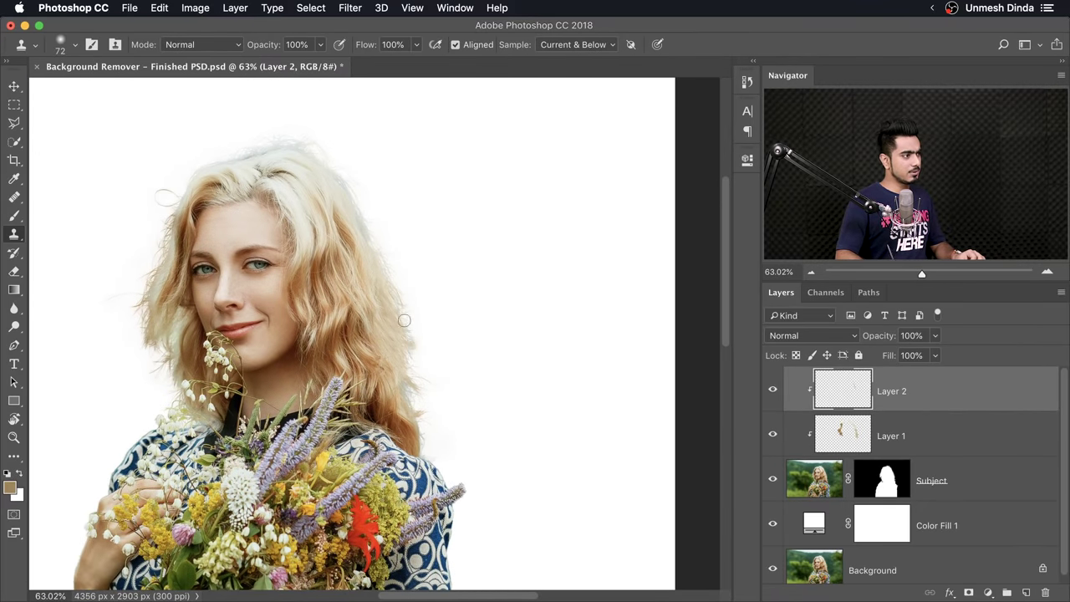
scroll(417, 335, up, 2)
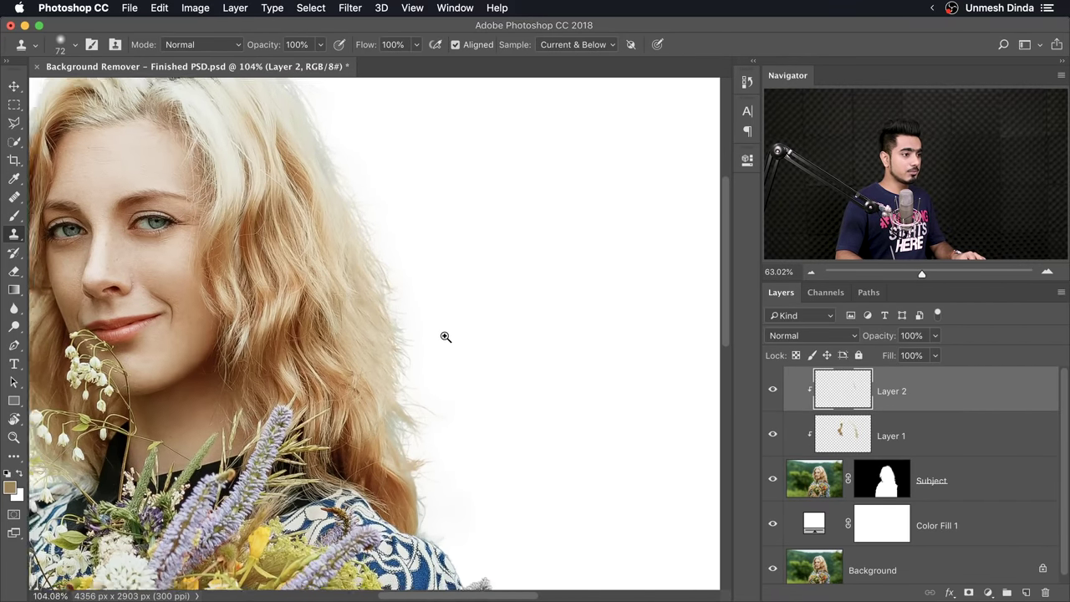
click(773, 391)
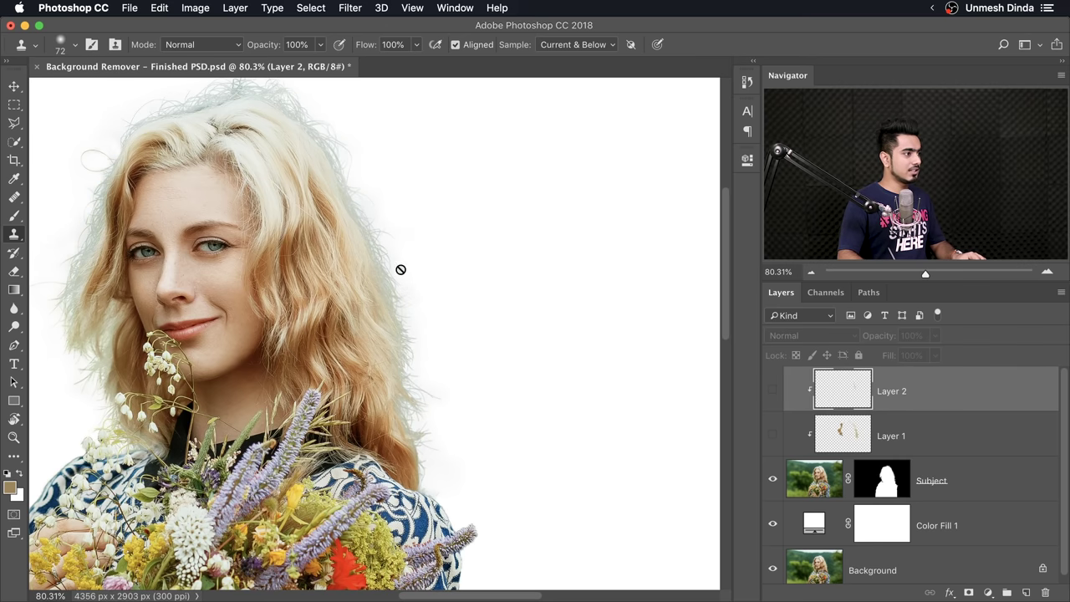
click(773, 393)
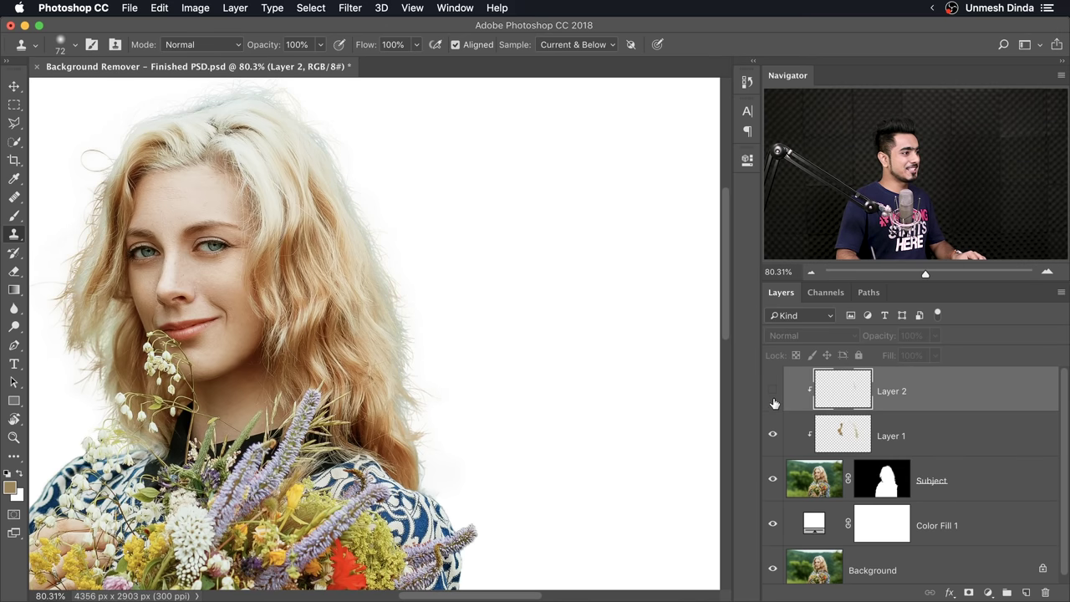
Step: Zoom into the hair edge and set the clone brush to 60 px
scroll(435, 368, up, 5)
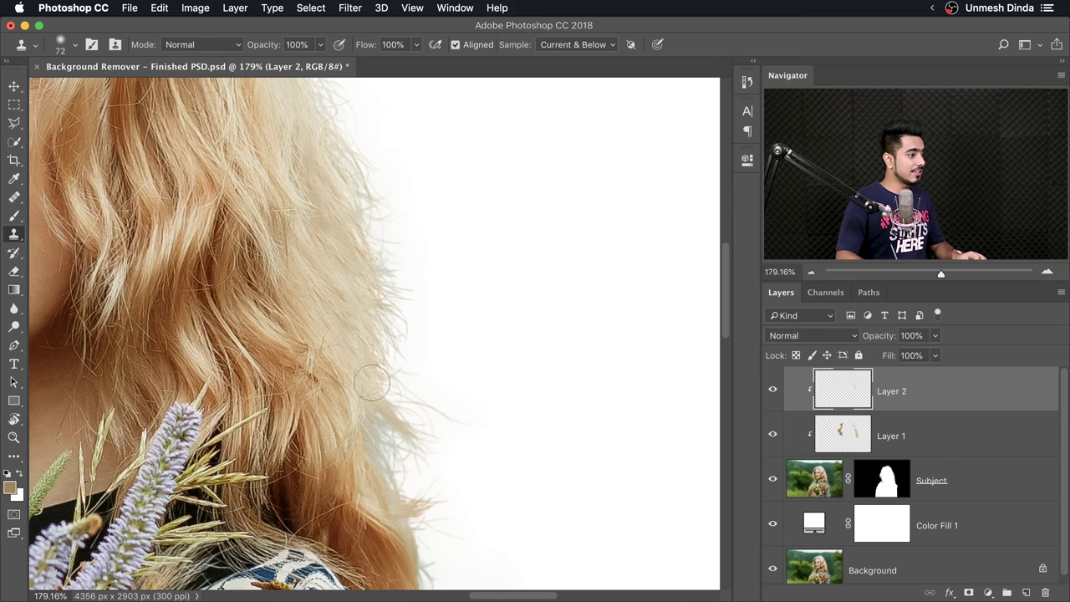
scroll(390, 375, up, 1)
drag(375, 354, 394, 359)
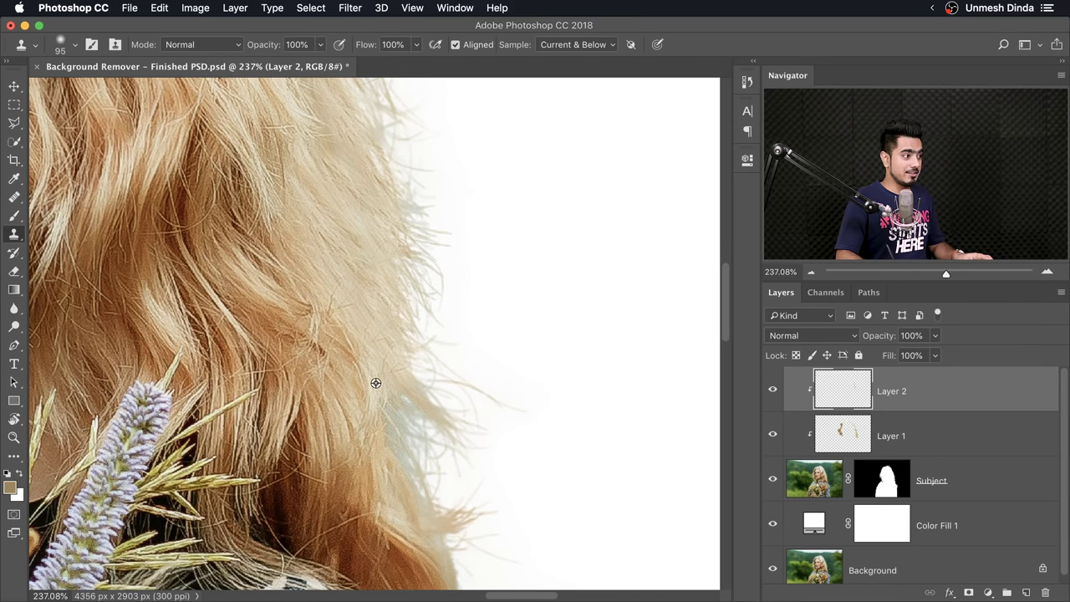
scroll(418, 437, up, 10)
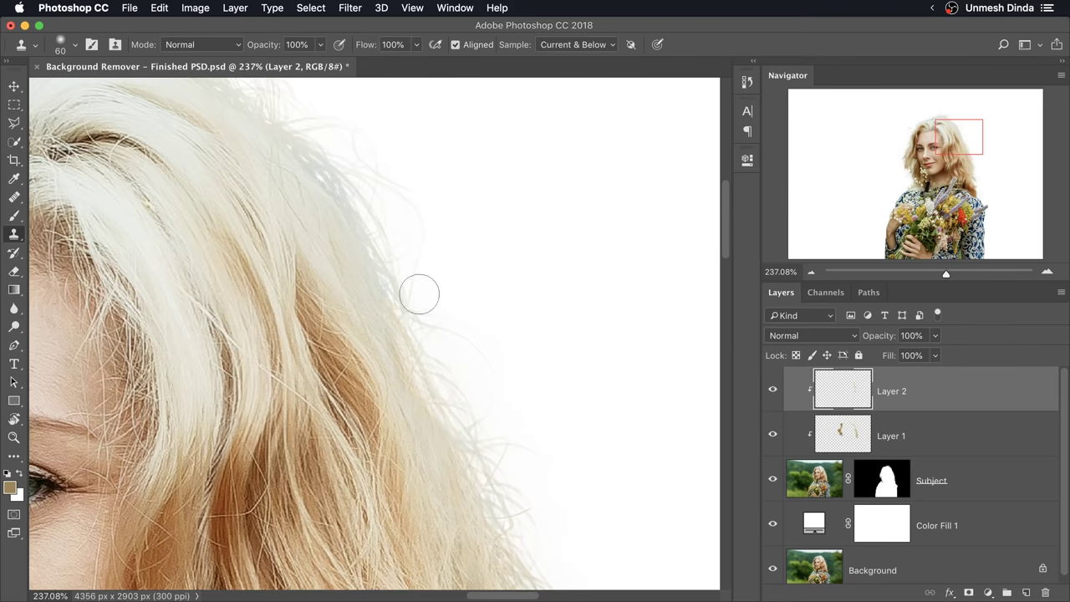
key(bracketleft)
key(bracketleft)
key(bracketleft)
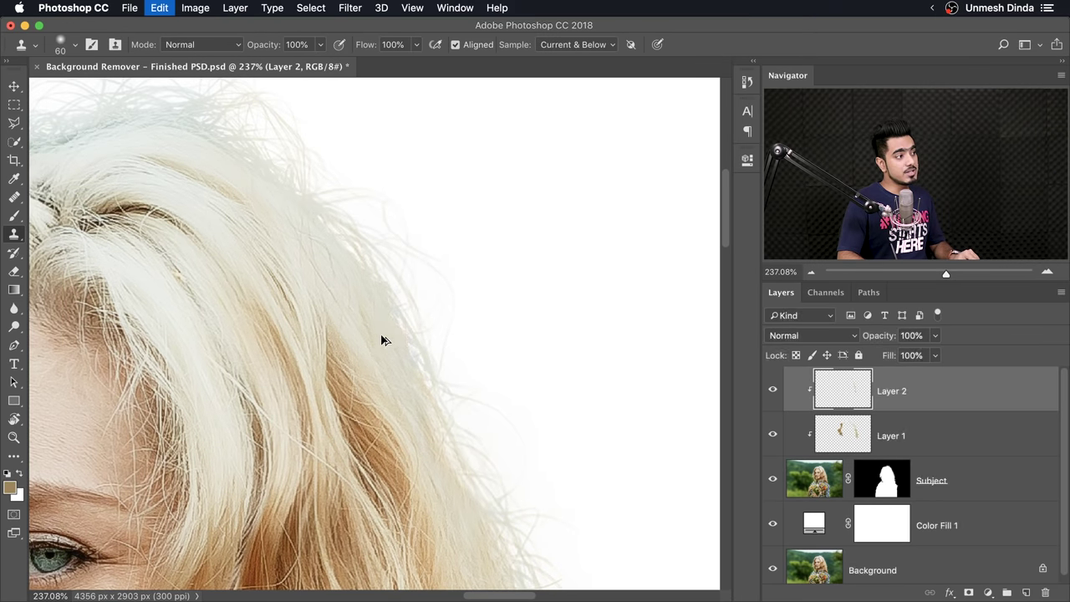
Step: Move to the top of the head and clone lighter hair over the dark strands near the parting
scroll(348, 279, up, 2)
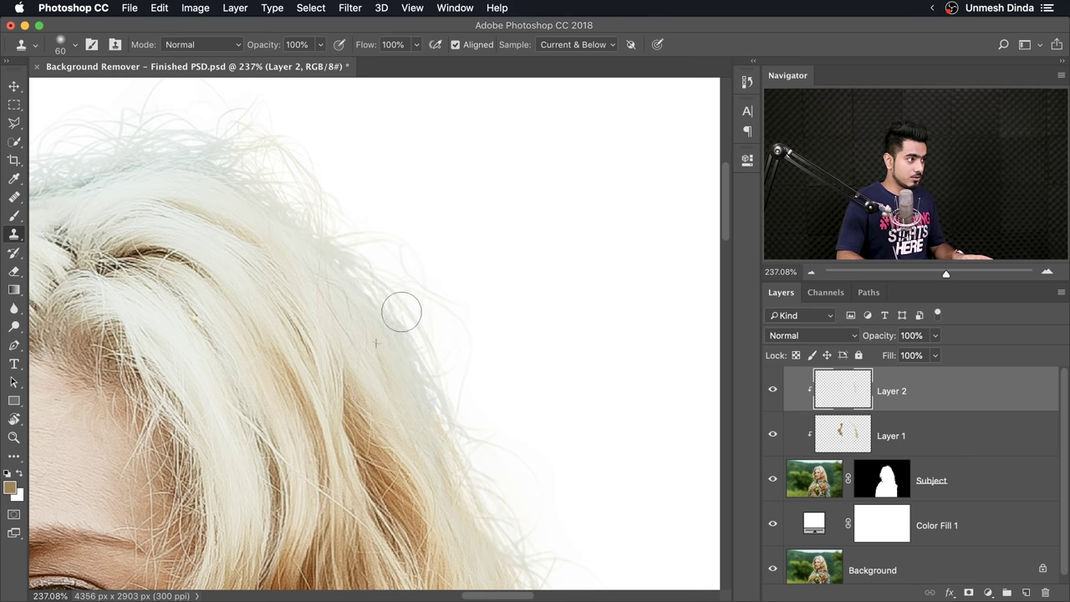
scroll(405, 361, down, 1)
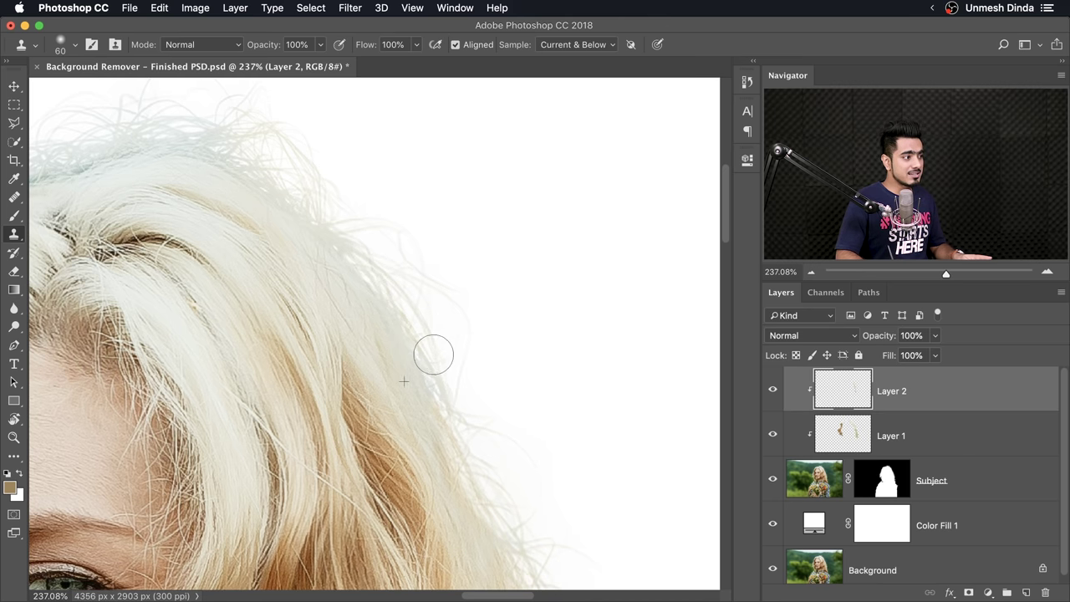
drag(375, 339, 378, 376)
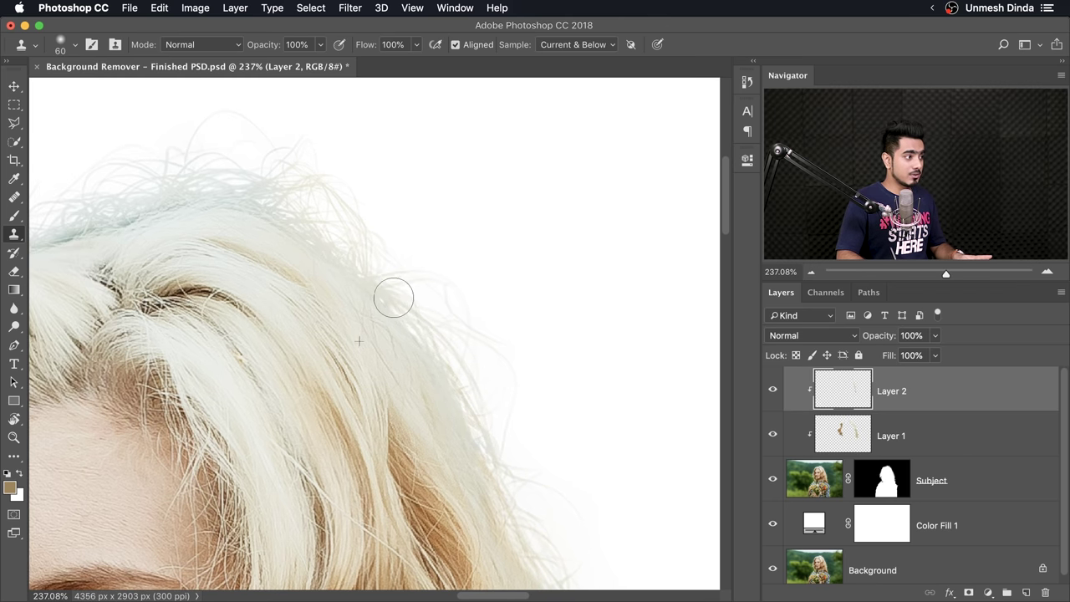
mouse_move(277, 292)
mouse_down()
mouse_move(223, 318)
mouse_move(303, 335)
mouse_move(258, 342)
mouse_move(375, 348)
mouse_move(405, 338)
mouse_move(374, 356)
mouse_move(407, 329)
mouse_move(374, 350)
mouse_up()
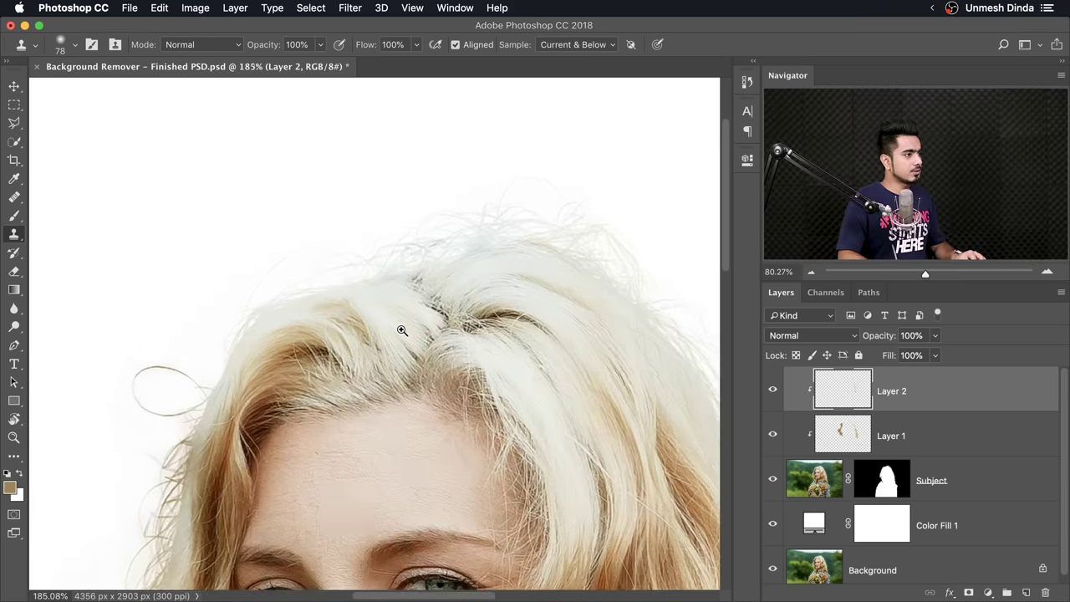
drag(374, 305, 345, 332)
scroll(345, 332, up, 5)
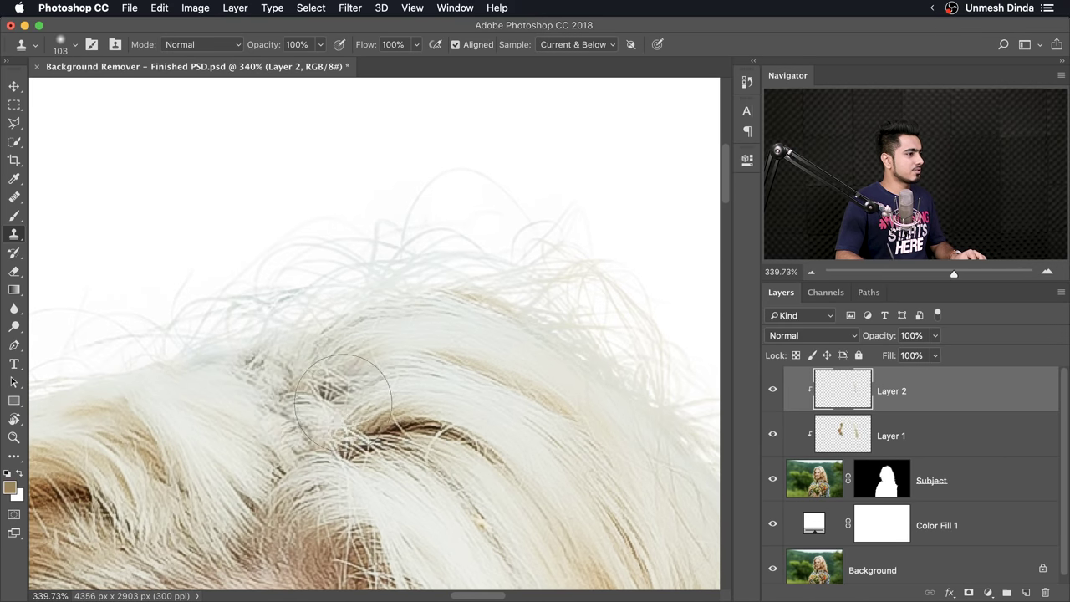
scroll(461, 318, down, 3)
drag(415, 359, 419, 345)
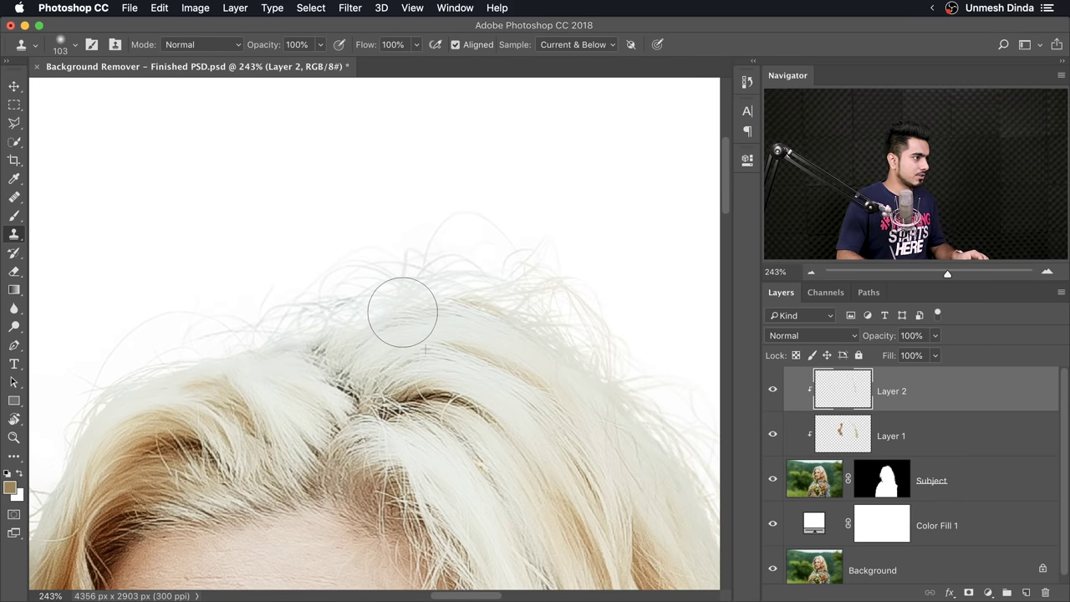
scroll(507, 399, down, 2)
scroll(312, 285, up, 4)
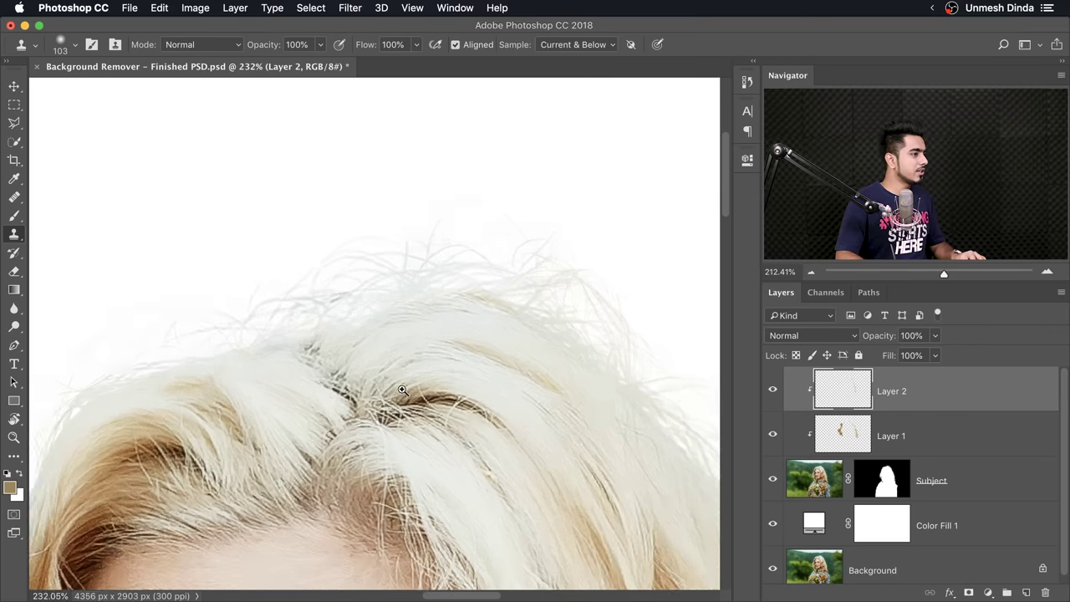
Step: Switch to the Brush tool and sample the light hair colour
click(13, 216)
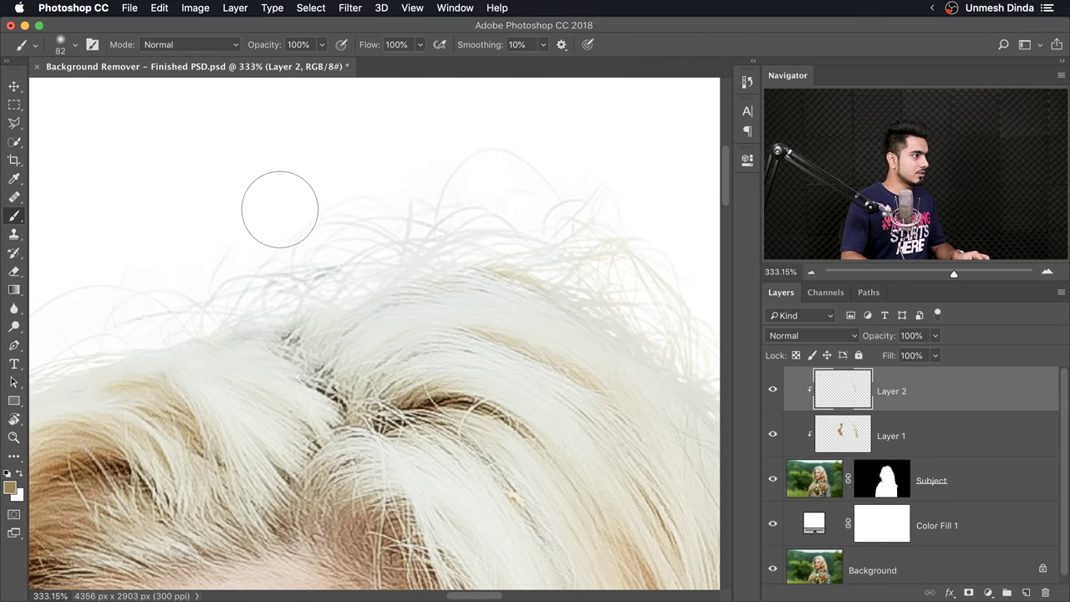
alt+click(445, 300)
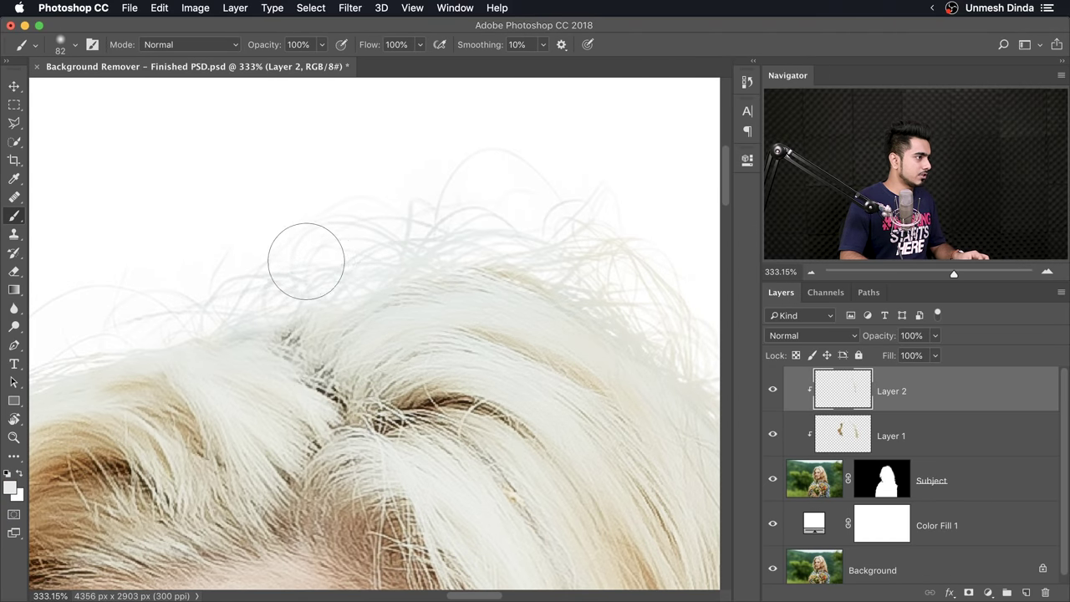
scroll(351, 301, down, 5)
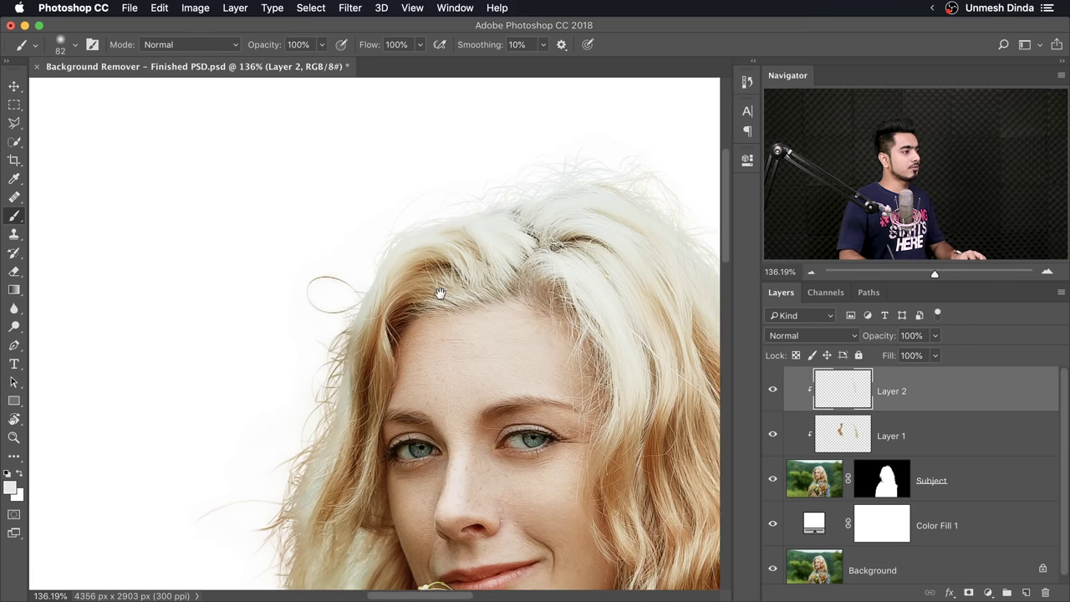
scroll(351, 358, down, 2)
scroll(382, 325, up, 6)
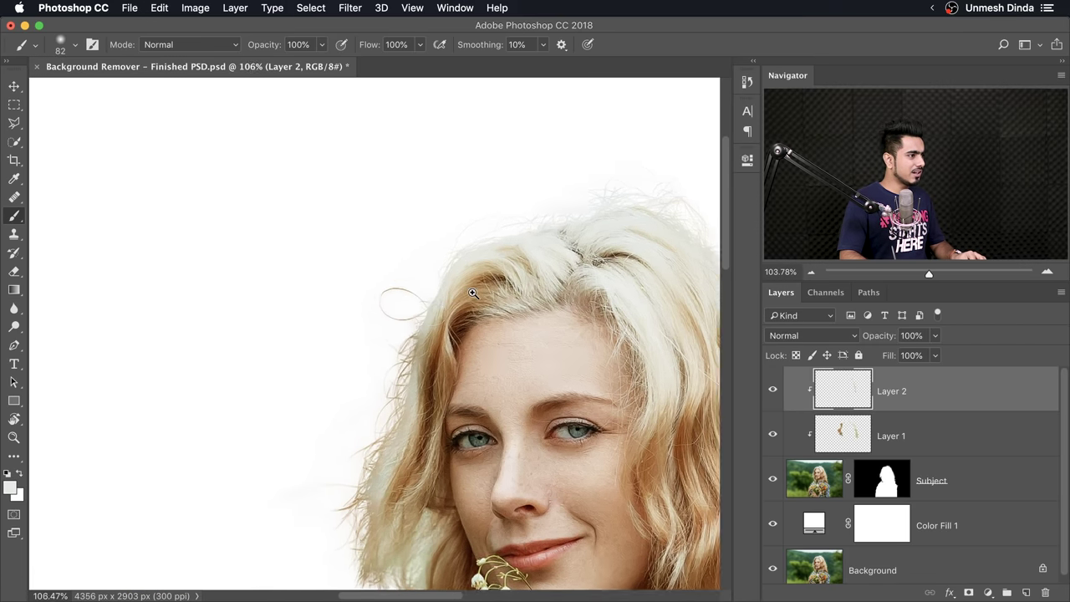
scroll(409, 302, up, 2)
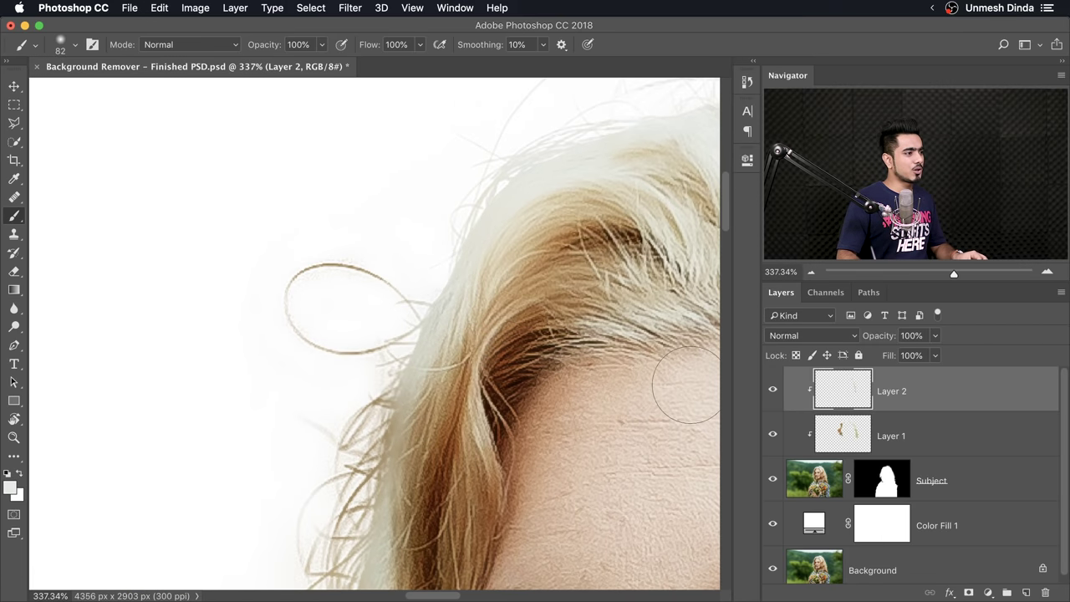
Step: Paint on the Subject layer mask to hide the stray looping hair strand by the hairline
click(890, 480)
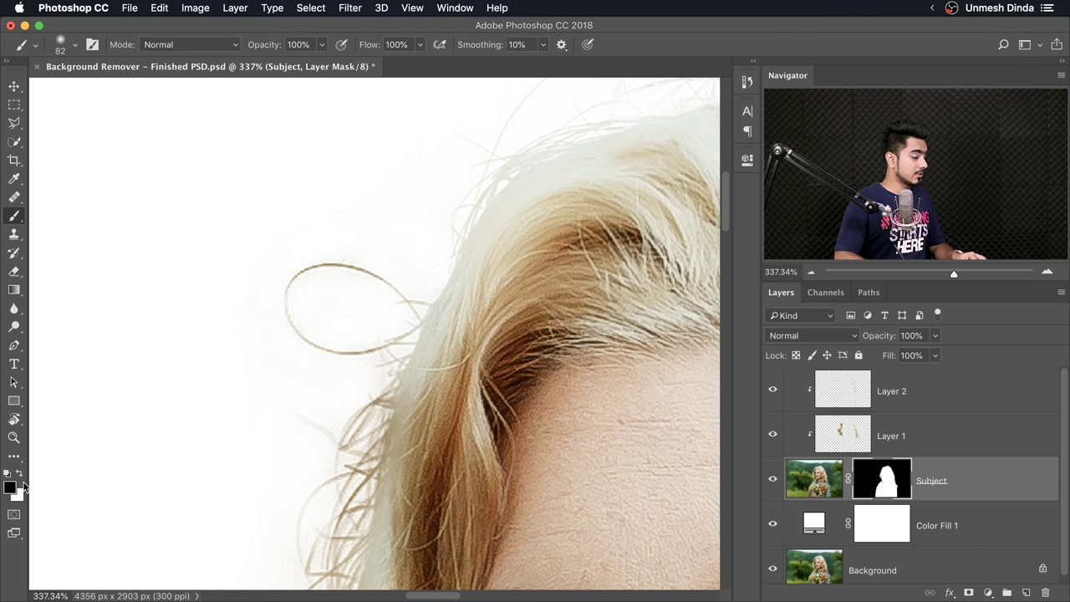
drag(287, 281, 300, 266)
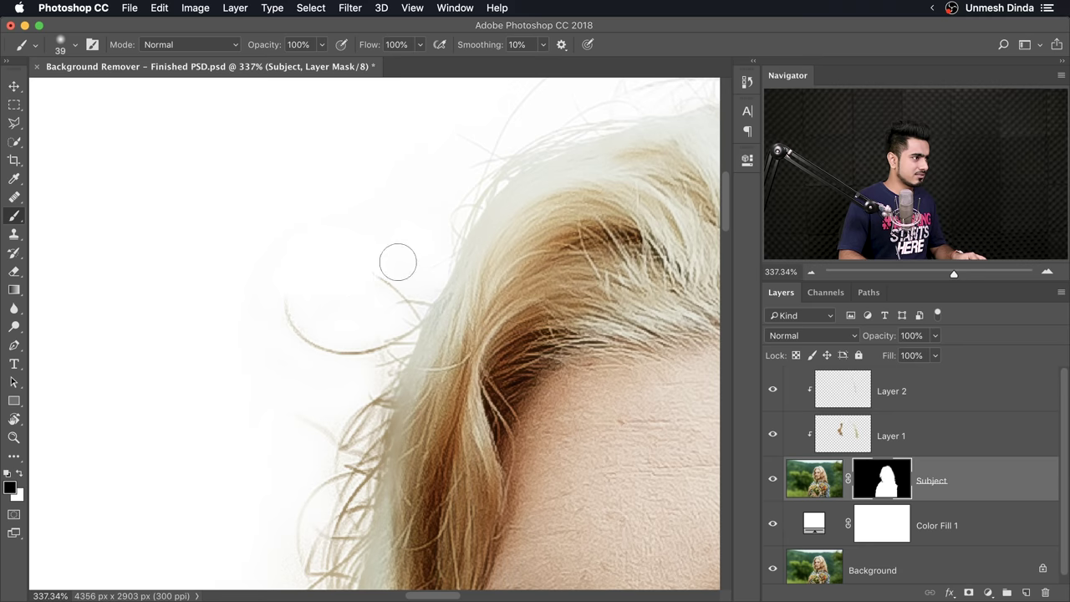
drag(308, 302, 271, 279)
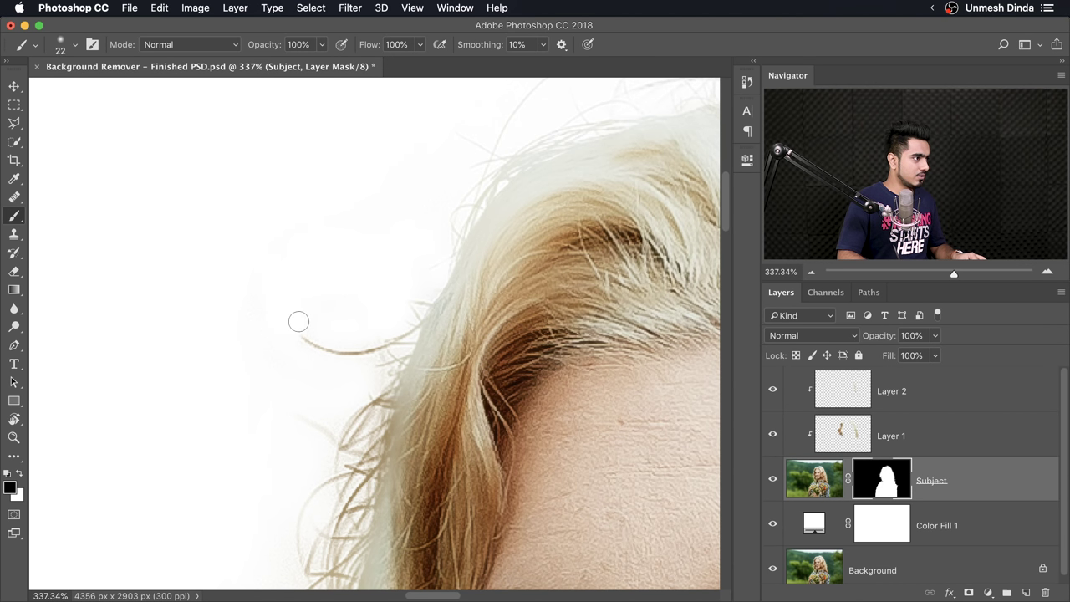
drag(234, 309, 262, 340)
mouse_move(385, 347)
mouse_down()
mouse_move(341, 344)
mouse_move(389, 341)
mouse_move(410, 288)
mouse_up()
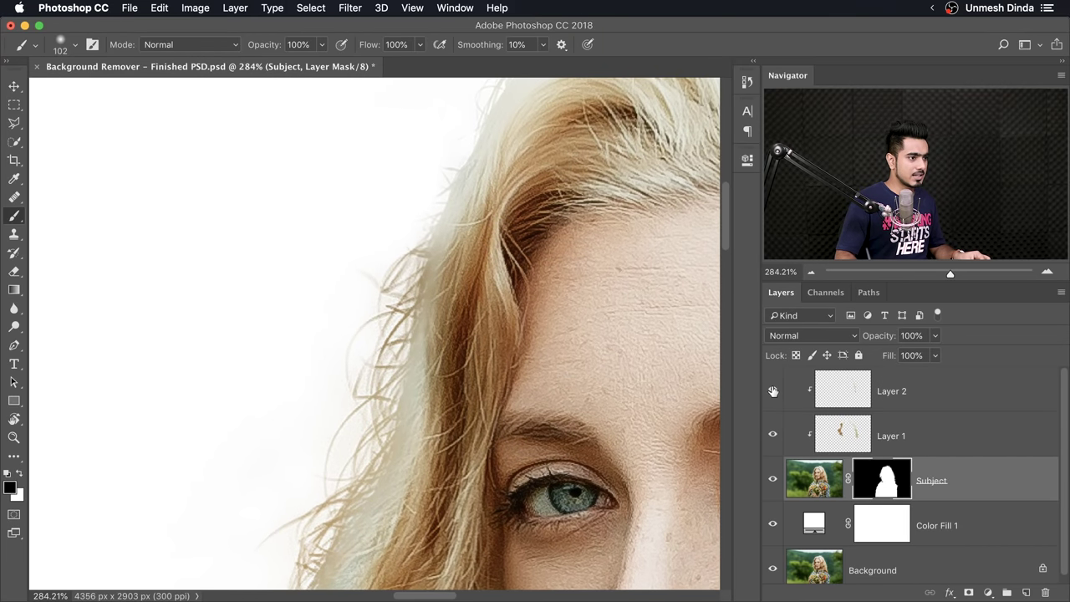
Step: On Layer 2, clone hair down the left hair edge with a 73 px Clone Stamp brush
click(915, 398)
click(901, 429)
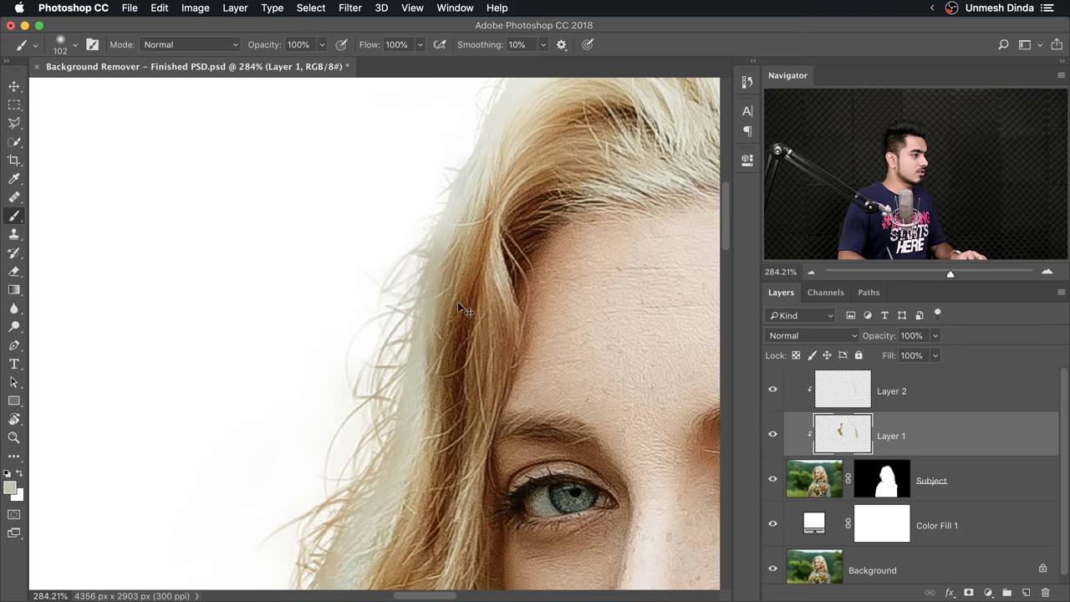
drag(458, 302, 438, 309)
click(959, 395)
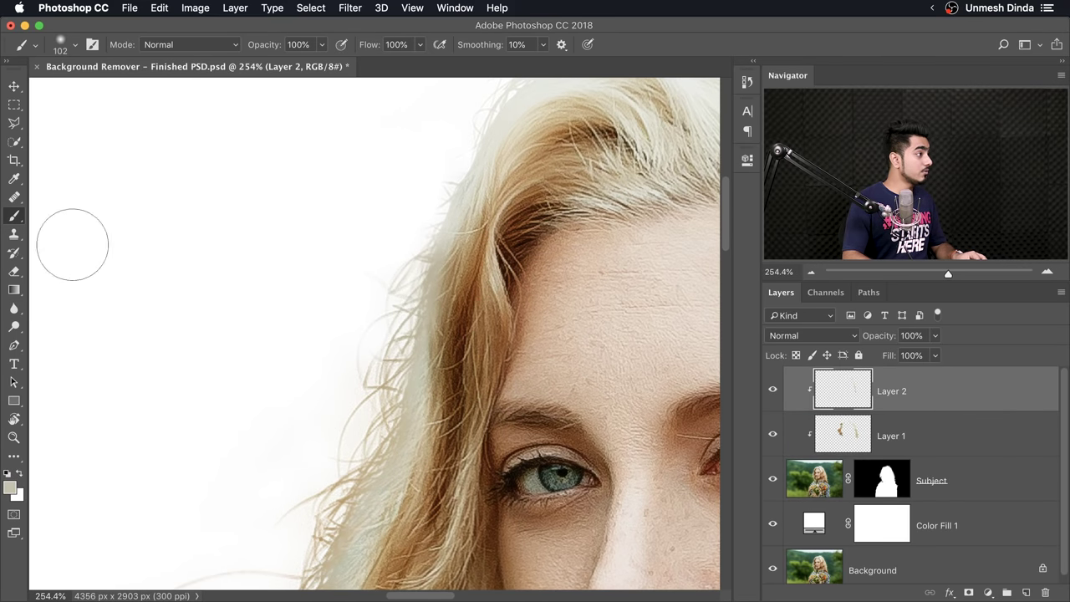
click(15, 236)
mouse_move(423, 251)
mouse_down()
mouse_move(434, 251)
mouse_move(407, 260)
mouse_move(456, 274)
mouse_move(431, 284)
mouse_move(409, 382)
mouse_up()
mouse_move(443, 307)
mouse_down()
mouse_move(383, 326)
mouse_move(419, 368)
mouse_move(440, 432)
mouse_move(435, 411)
mouse_move(459, 408)
mouse_move(444, 411)
mouse_move(452, 349)
mouse_move(501, 336)
mouse_move(426, 326)
mouse_move(426, 358)
mouse_move(430, 333)
mouse_move(410, 284)
mouse_up()
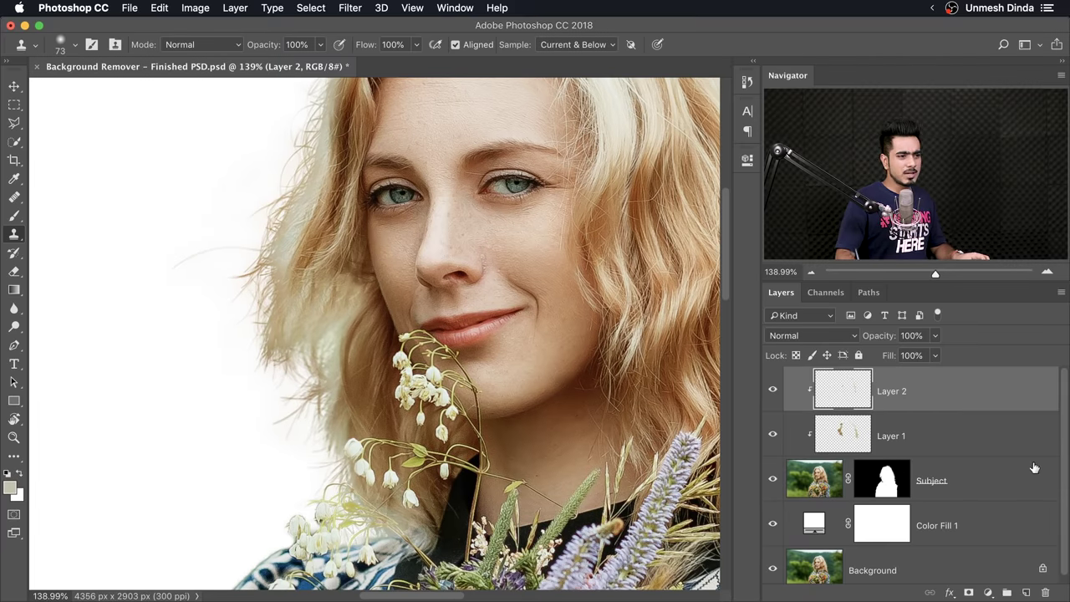
drag(1064, 510, 1062, 539)
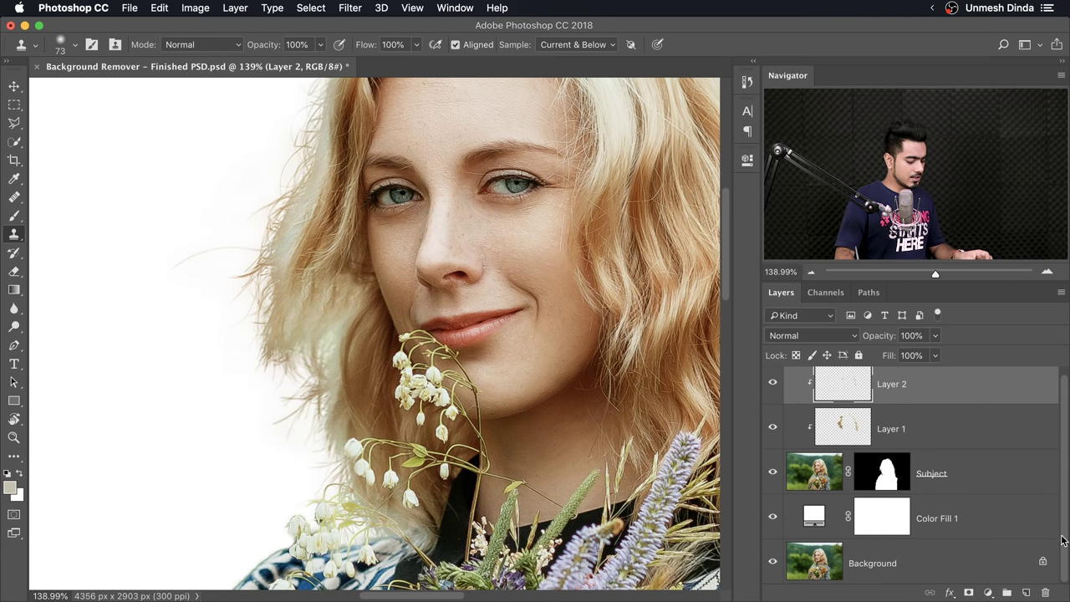
alt+click(773, 566)
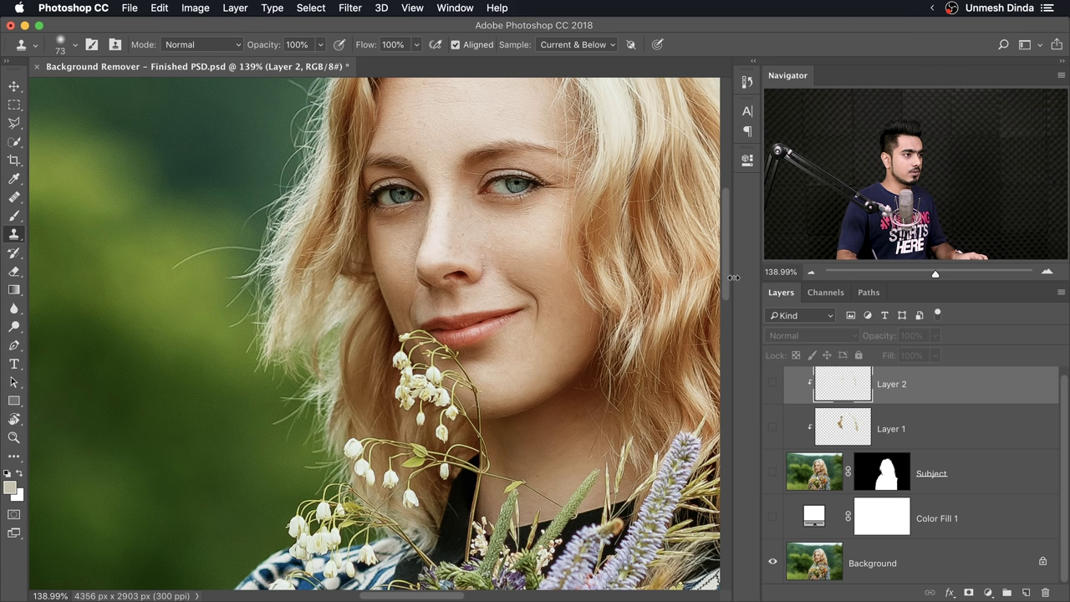
drag(732, 277, 721, 338)
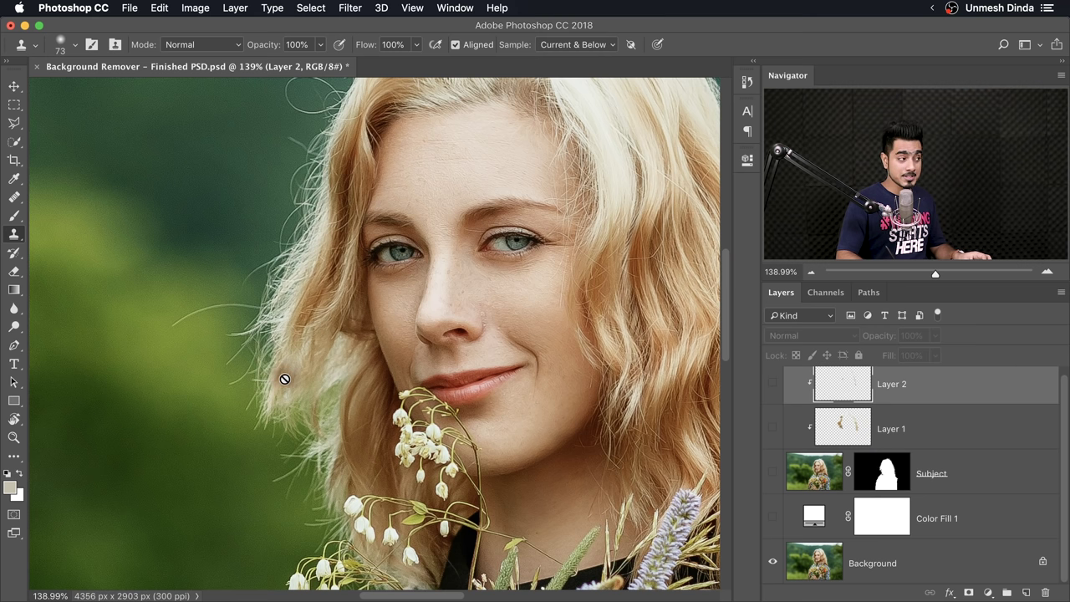
alt+click(773, 562)
drag(238, 267, 330, 289)
Step: On Layer 1, take a larger Brush and sample the tan hair colour
click(900, 422)
drag(318, 355, 334, 358)
click(15, 216)
drag(251, 390, 261, 390)
alt+click(211, 378)
drag(331, 345, 299, 318)
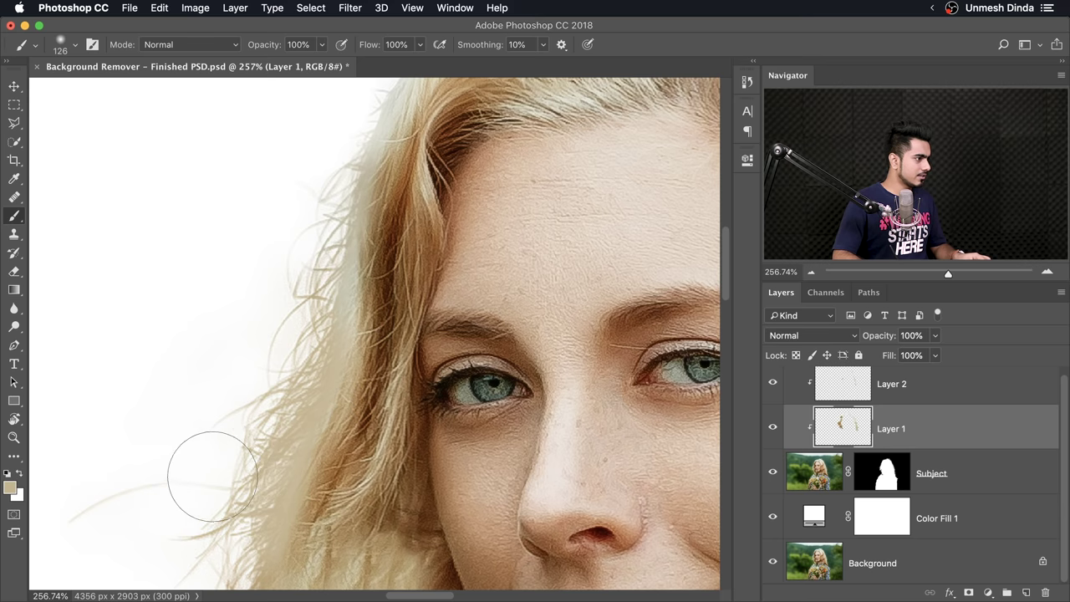
Step: Paint beige over the fringed strands at the lower left and beside the cheek
scroll(220, 458, down, 5)
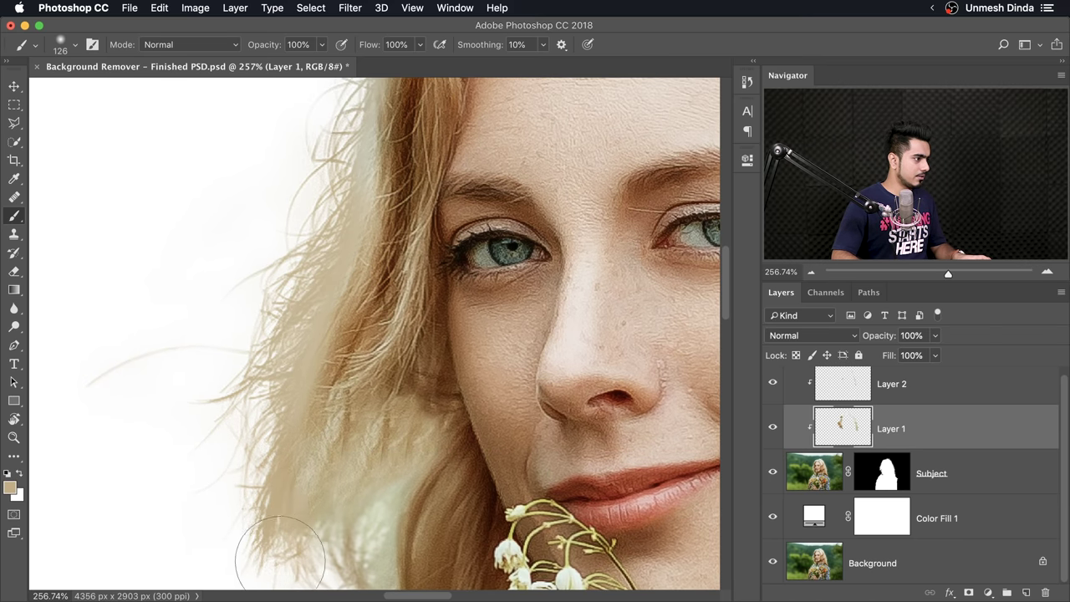
mouse_move(282, 545)
mouse_down()
mouse_move(362, 474)
mouse_move(376, 507)
mouse_move(347, 418)
mouse_move(340, 427)
mouse_up()
scroll(321, 520, down, 5)
drag(390, 461, 333, 447)
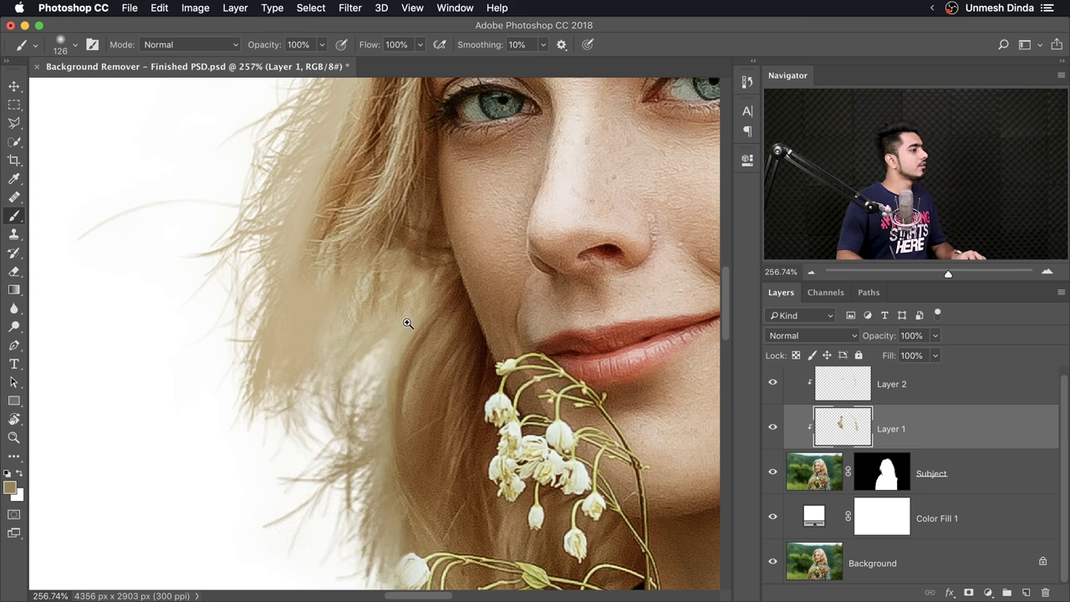
scroll(405, 320, down, 3)
scroll(318, 411, up, 5)
scroll(293, 259, up, 2)
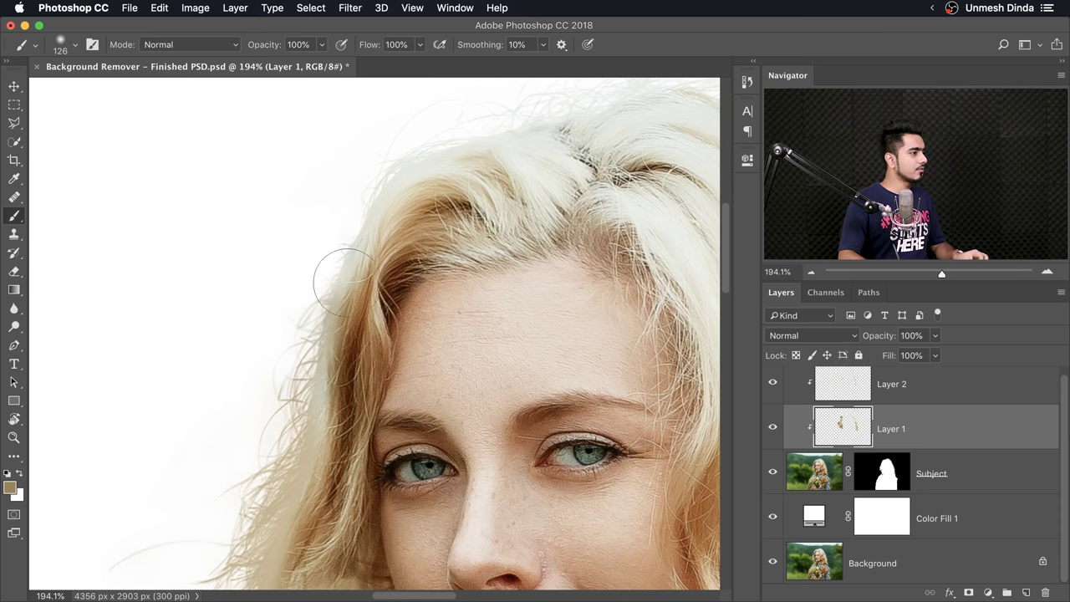
scroll(345, 279, up, 2)
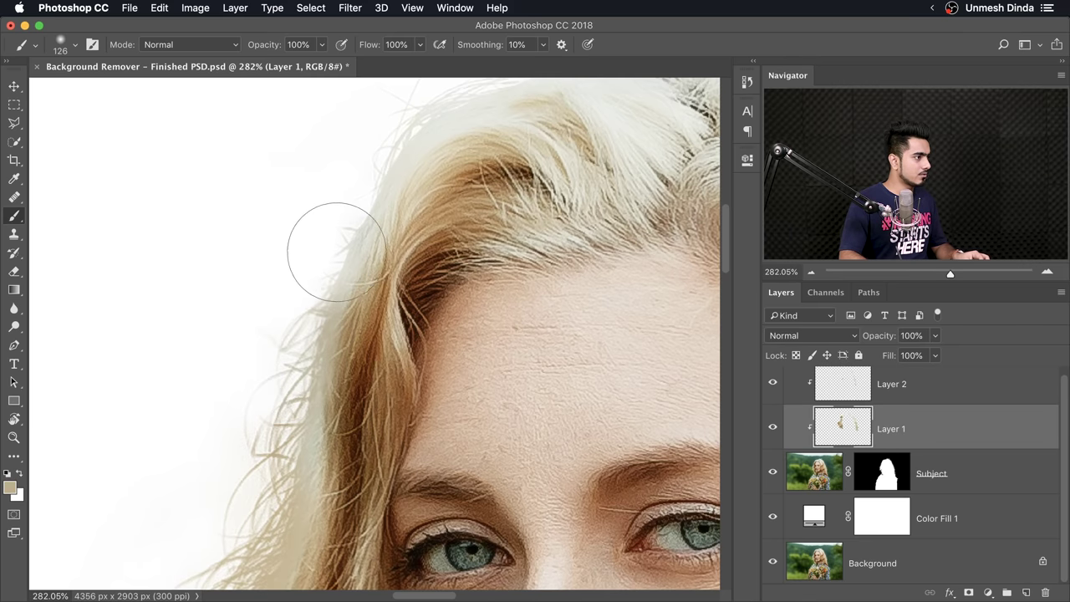
scroll(334, 243, down, 6)
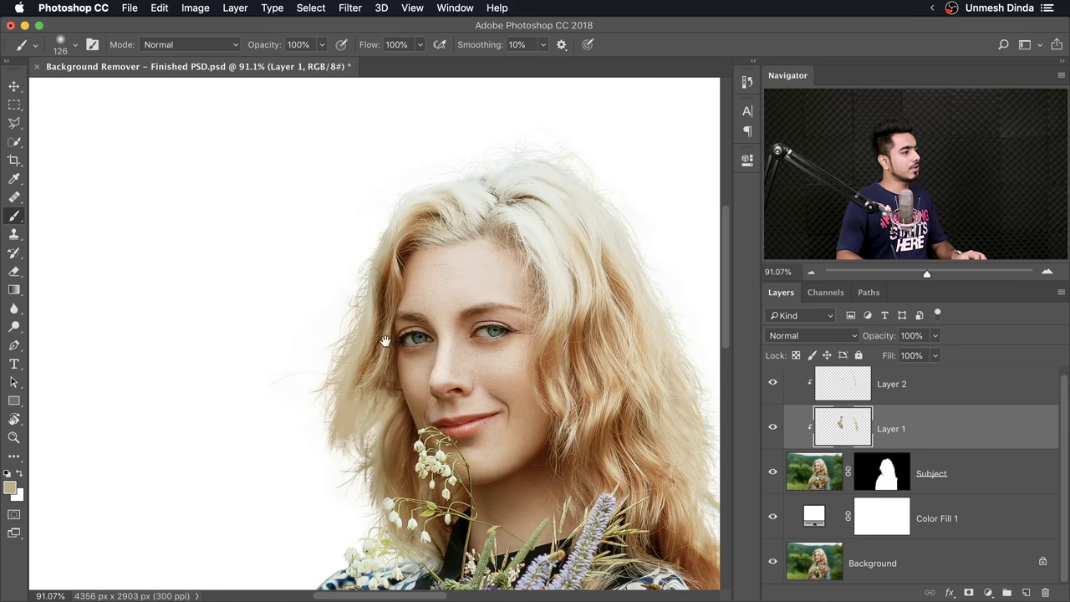
drag(391, 349, 404, 241)
scroll(455, 260, down, 2)
scroll(381, 251, up, 5)
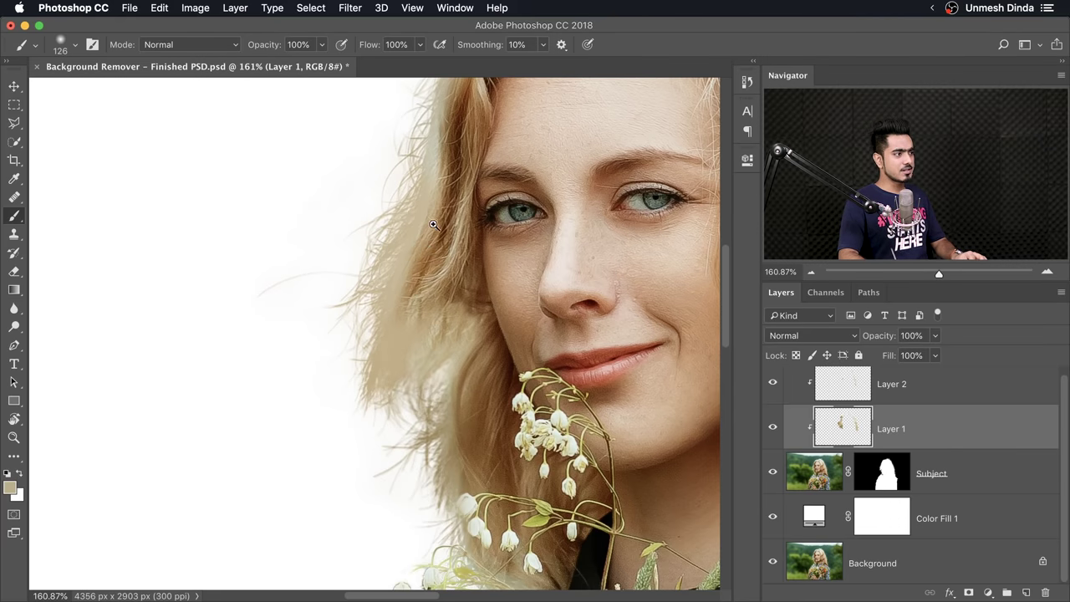
scroll(433, 228, up, 3)
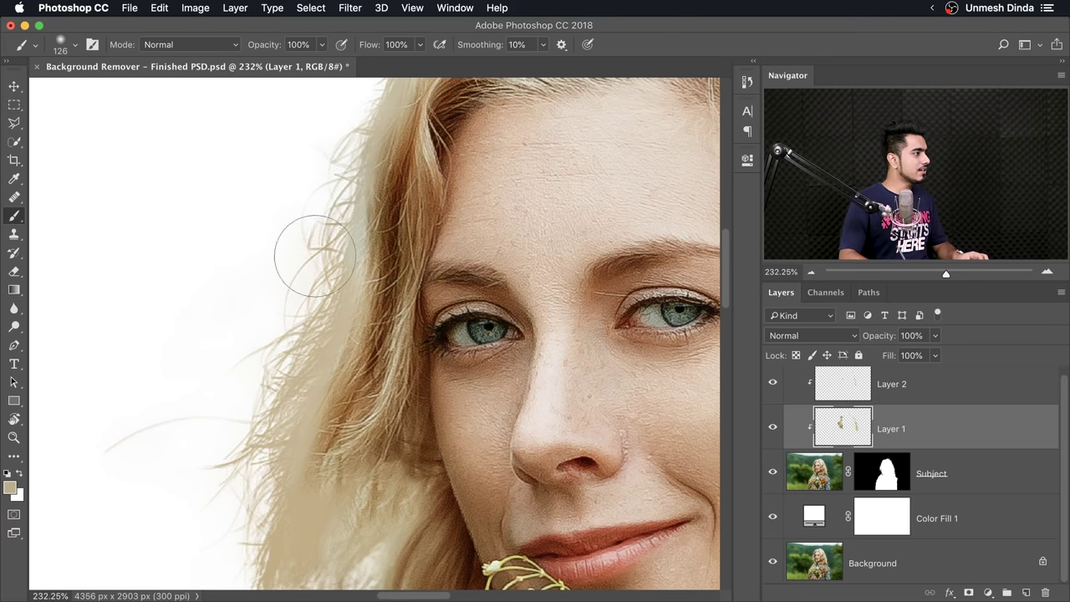
Step: On Layer 1, clone clean hair over the fringe beside the cheek with a 134 px Clone Stamp
click(13, 234)
scroll(344, 332, up, 1)
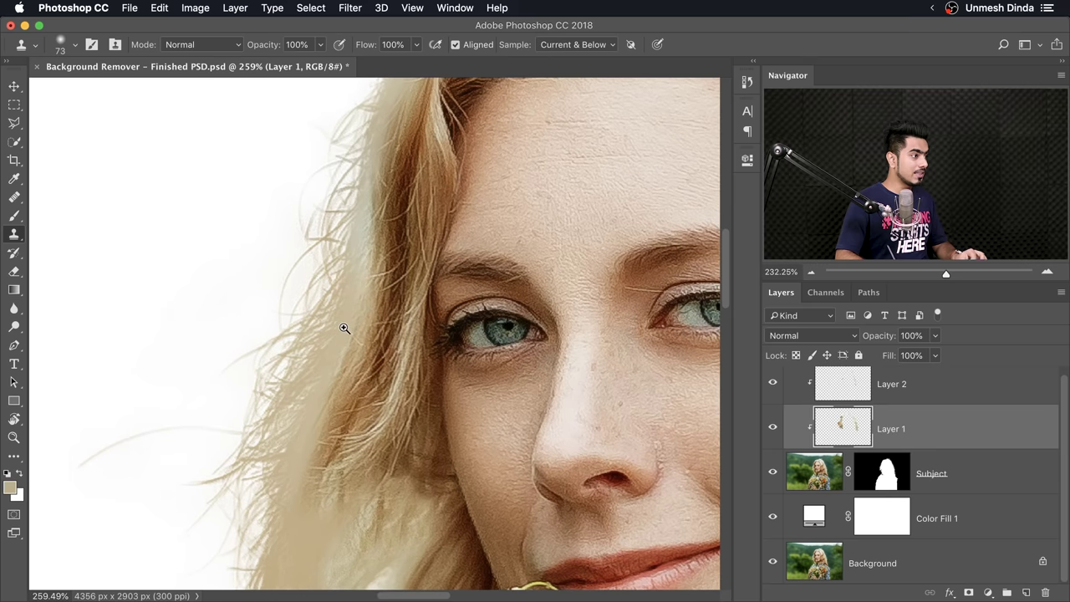
mouse_move(349, 329)
mouse_down()
mouse_move(368, 330)
mouse_move(353, 328)
mouse_up()
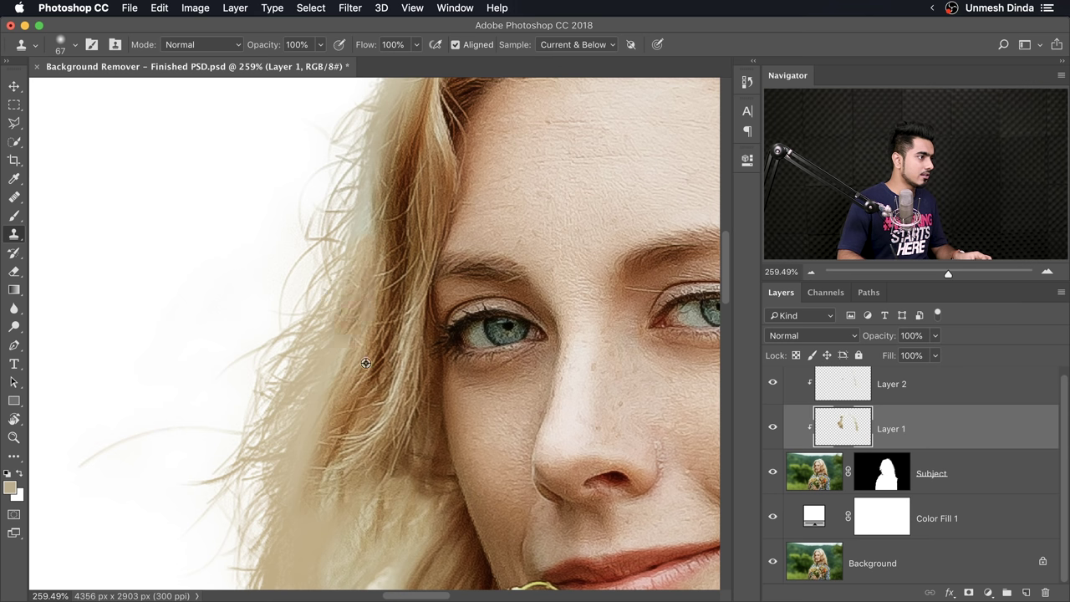
scroll(386, 339, down, 3)
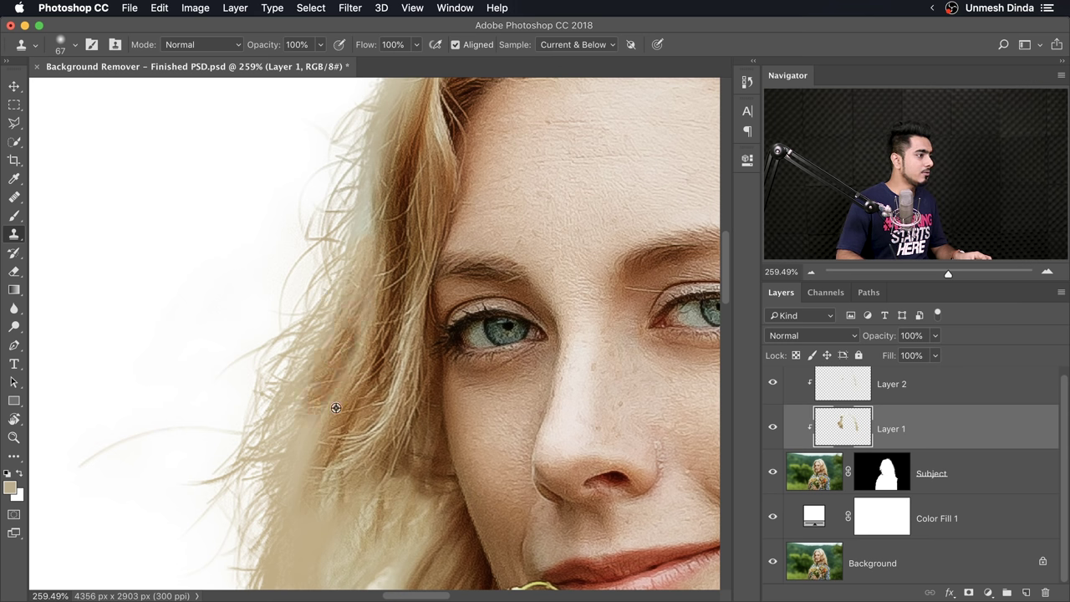
scroll(417, 300, down, 2)
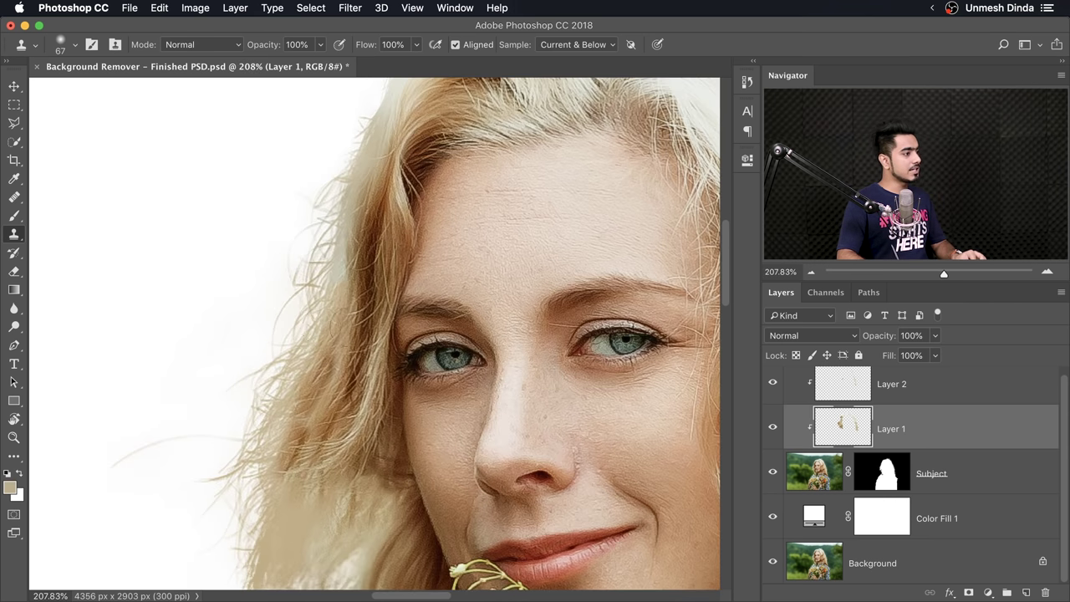
scroll(326, 330, up, 3)
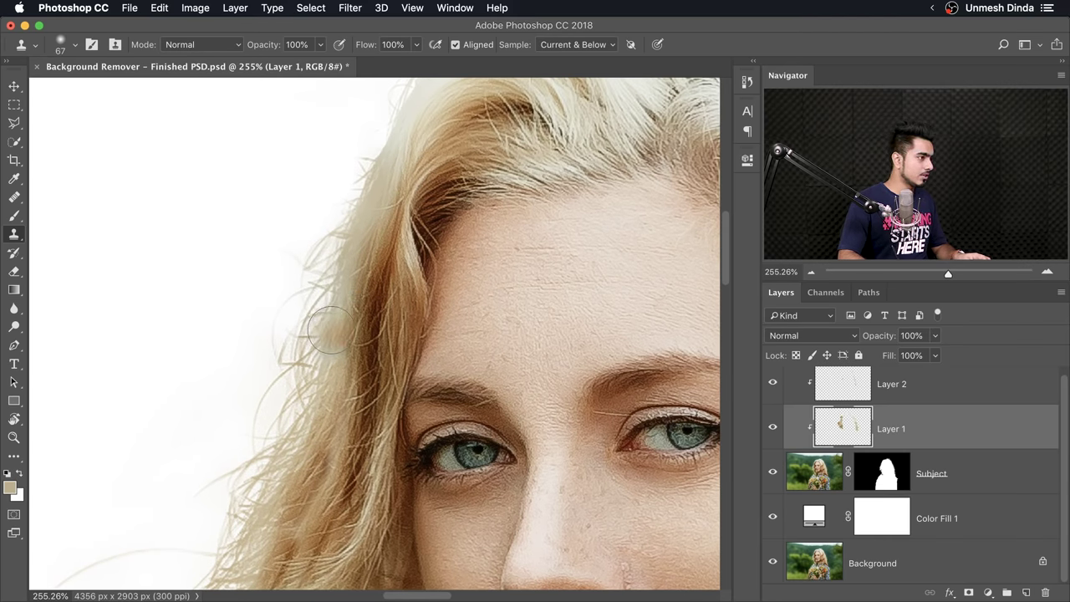
scroll(362, 321, down, 8)
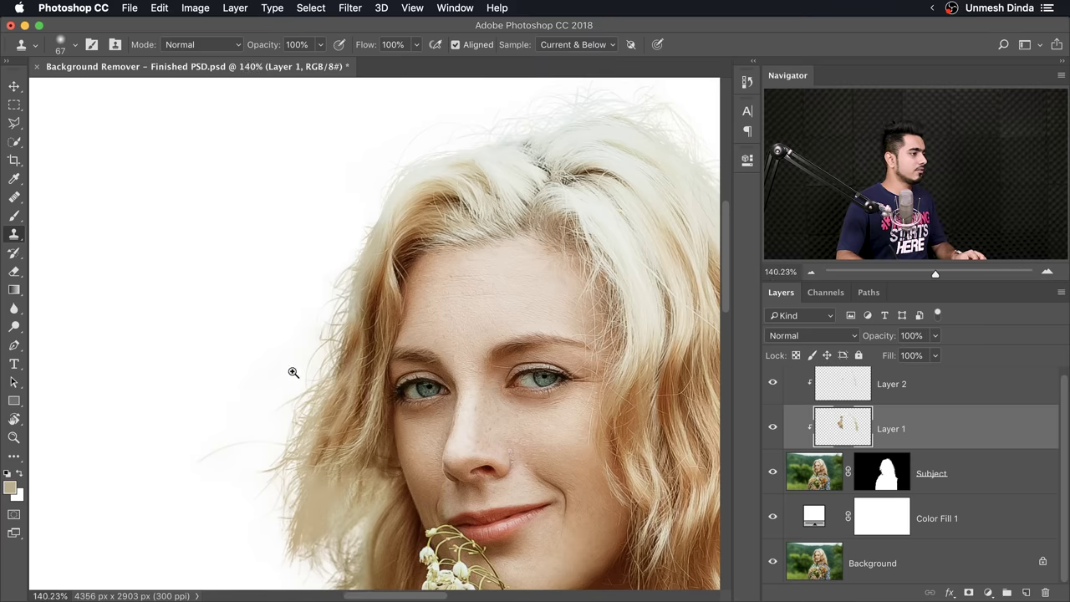
scroll(329, 324, up, 6)
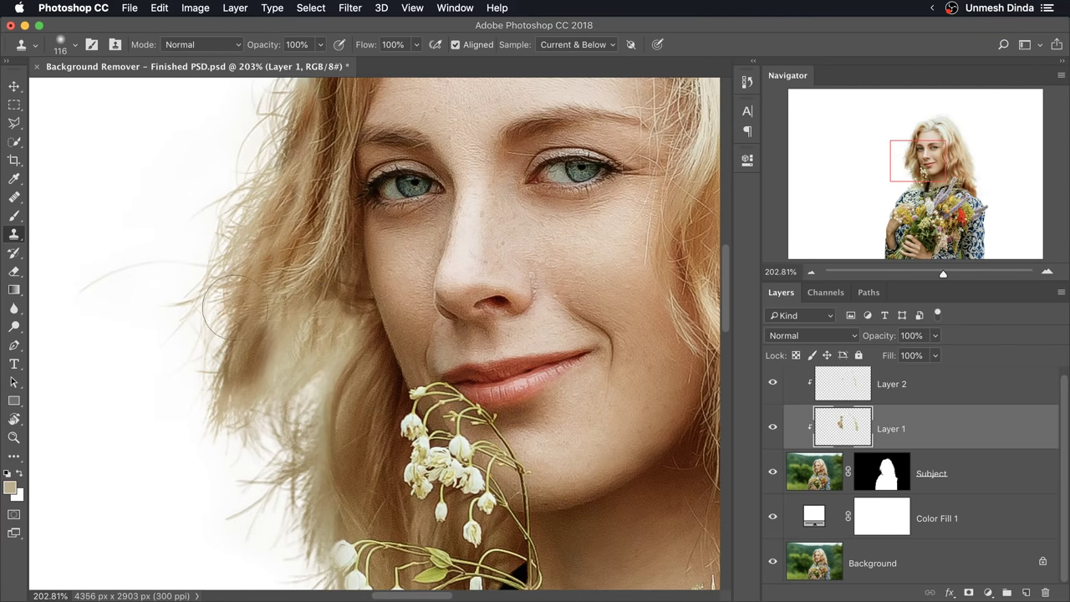
drag(360, 360, 362, 362)
scroll(370, 280, down, 5)
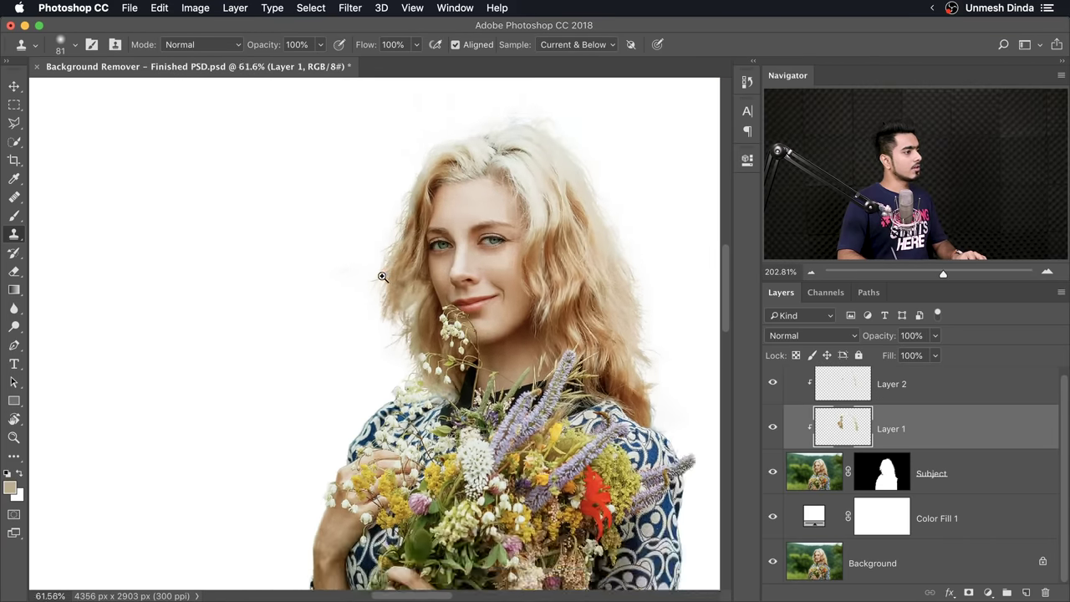
scroll(370, 280, up, 6)
scroll(295, 341, right, 4)
scroll(295, 341, up, 2)
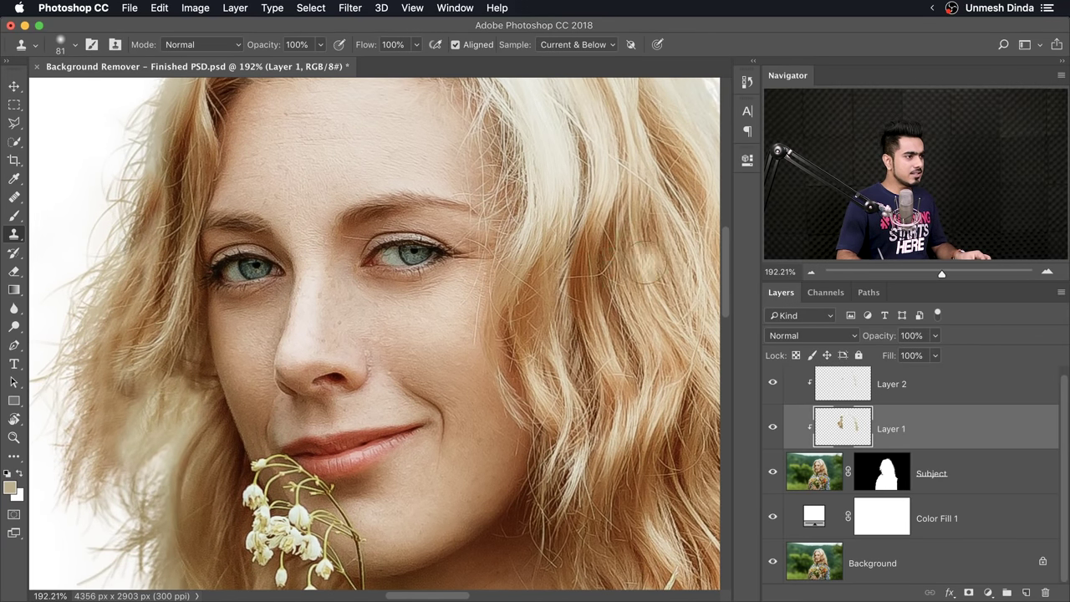
drag(633, 268, 661, 270)
mouse_move(188, 418)
mouse_down()
mouse_move(151, 409)
mouse_move(146, 452)
mouse_move(142, 429)
mouse_up()
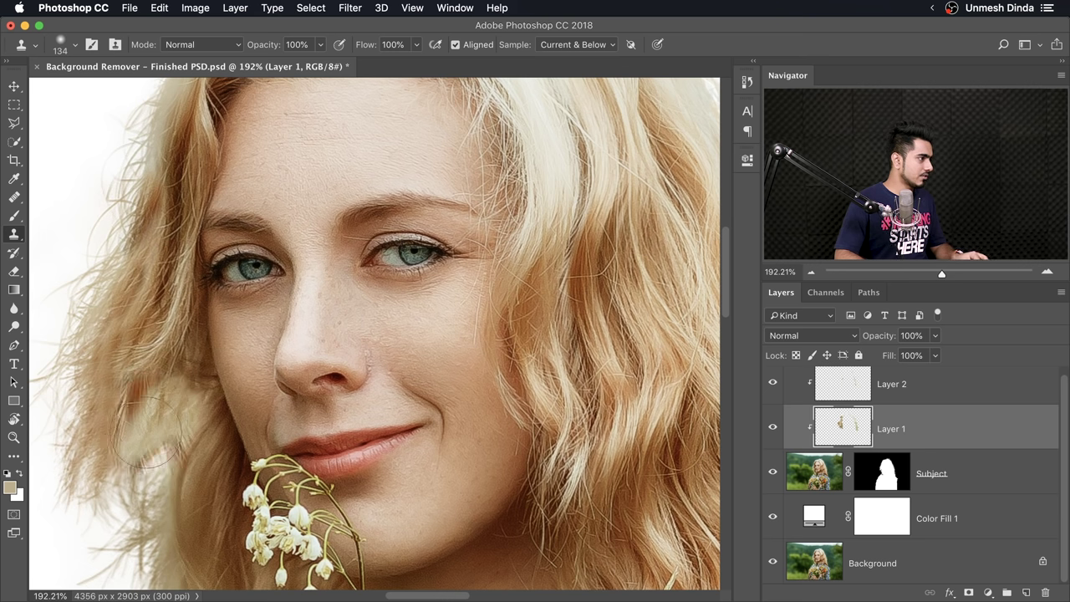
Step: On Layer 2, undo the bright smear and re-clone smoother hair beside the left cheek
scroll(234, 353, left, 3)
scroll(235, 353, down, 1)
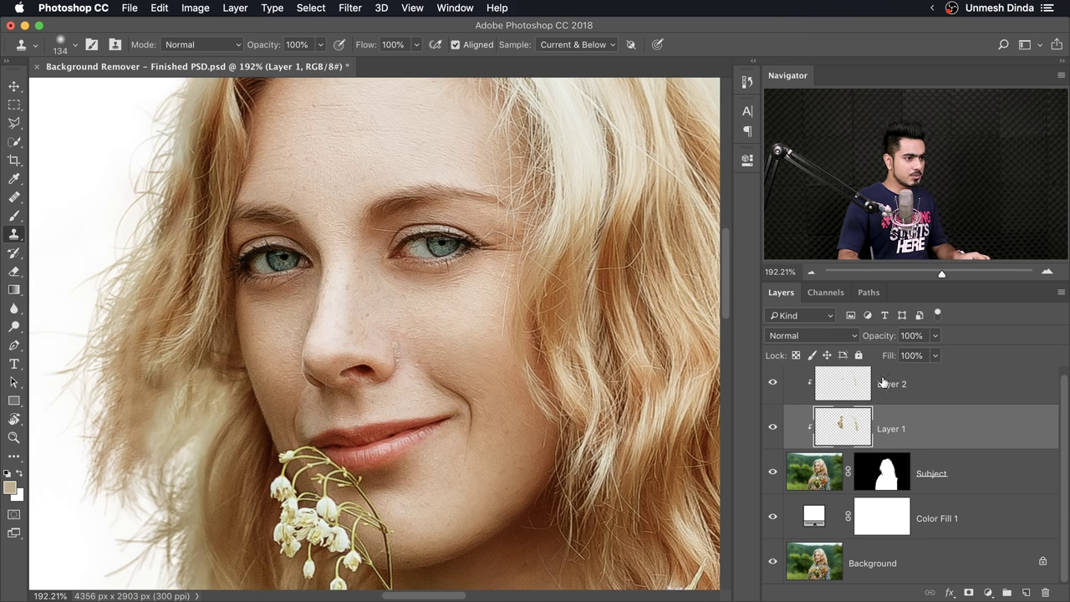
key(alt+bracketright)
scroll(189, 397, down, 5)
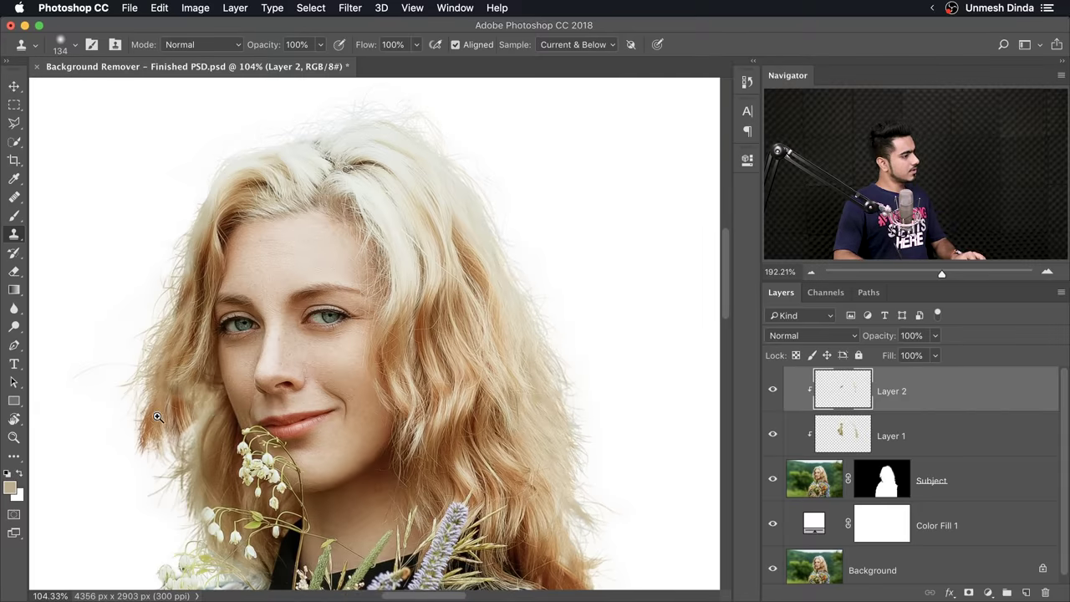
scroll(194, 387, up, 2)
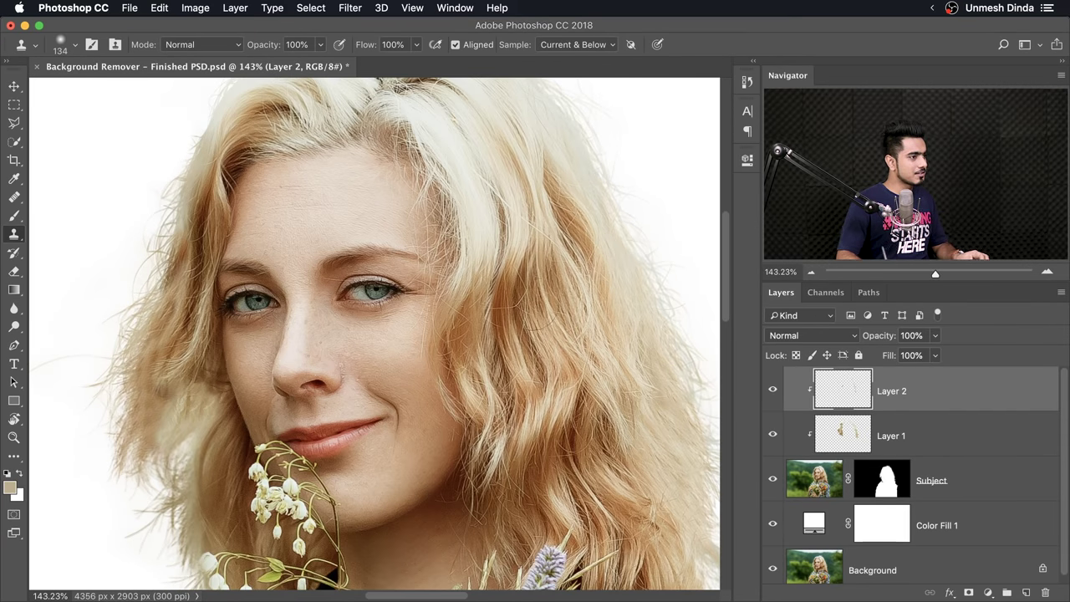
key(ctrl+z)
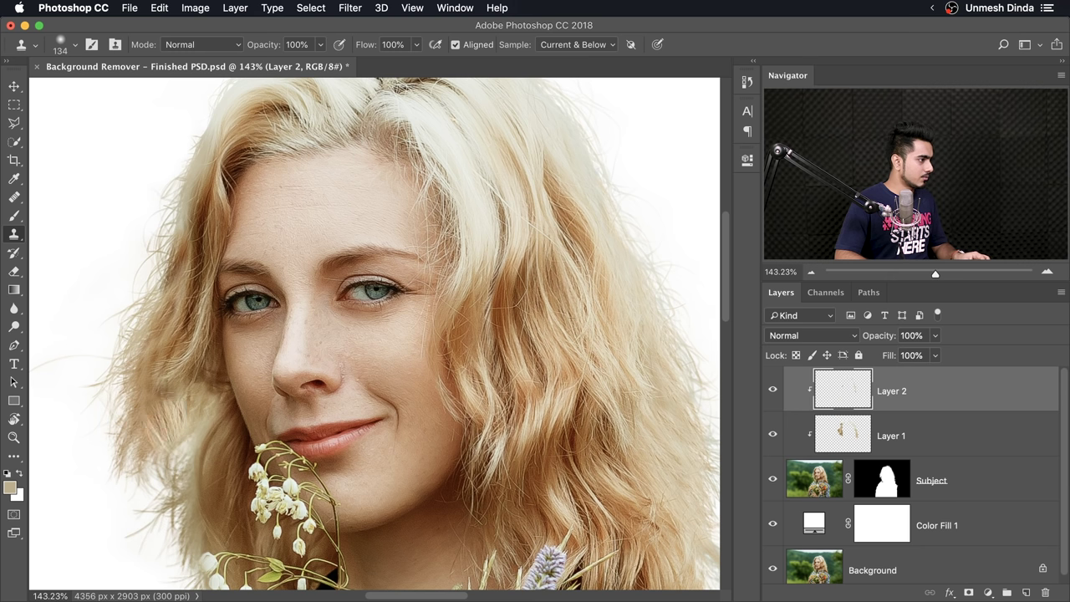
scroll(172, 411, up, 2)
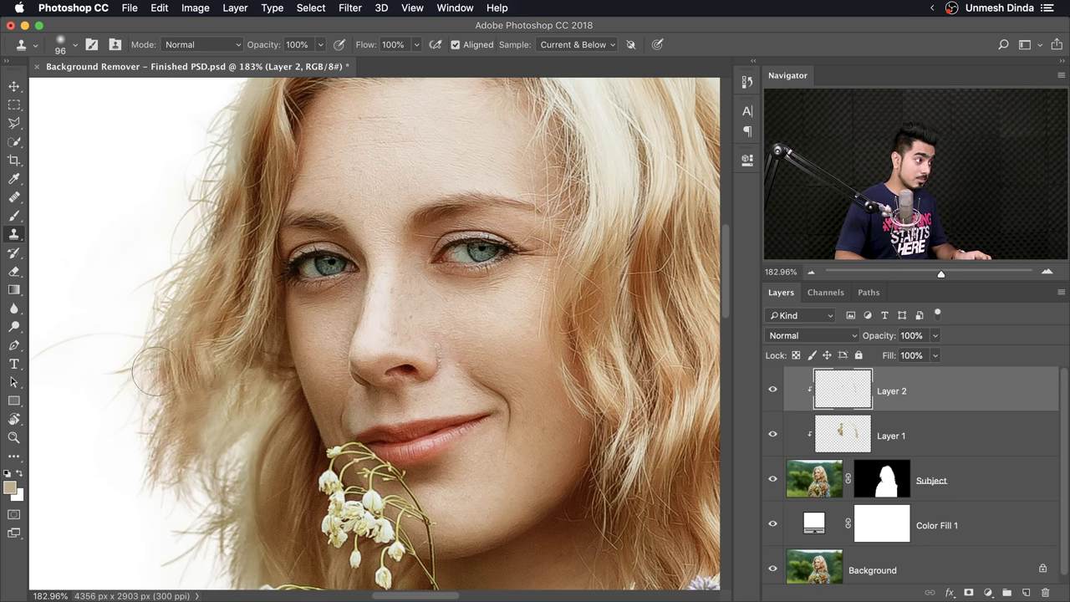
mouse_move(174, 377)
mouse_down()
mouse_move(219, 378)
mouse_move(205, 422)
mouse_move(251, 381)
mouse_move(276, 380)
mouse_move(239, 389)
mouse_move(247, 400)
mouse_move(230, 406)
mouse_move(251, 385)
mouse_move(193, 422)
mouse_move(225, 410)
mouse_move(219, 441)
mouse_up()
Step: Resize the clone brush and hide Layer 2 and Layer 1 to compare before and after
scroll(246, 384, down, 3)
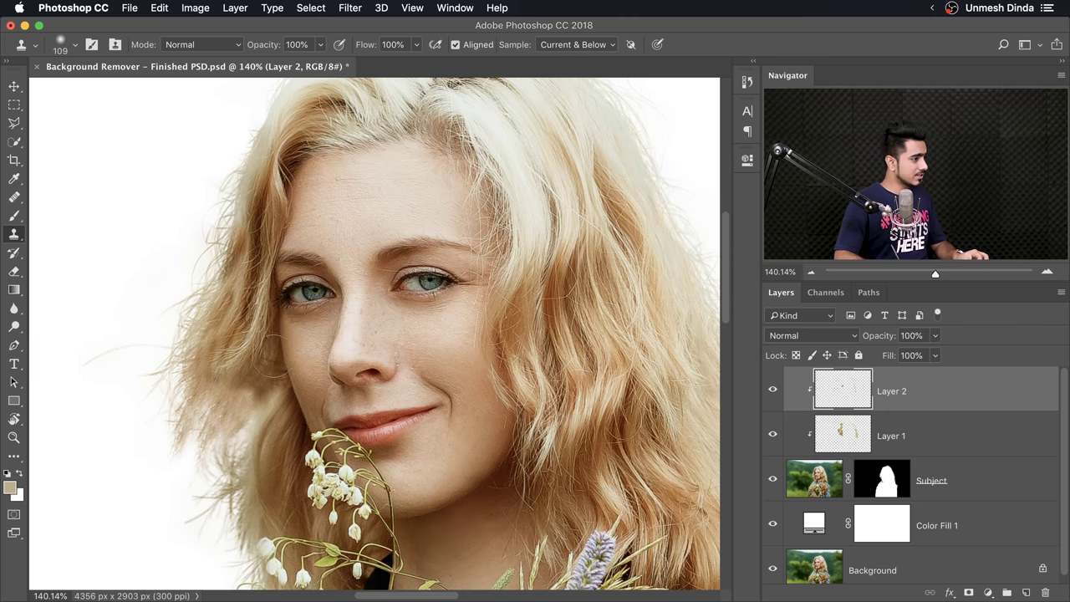
scroll(251, 368, up, 4)
drag(255, 363, 241, 355)
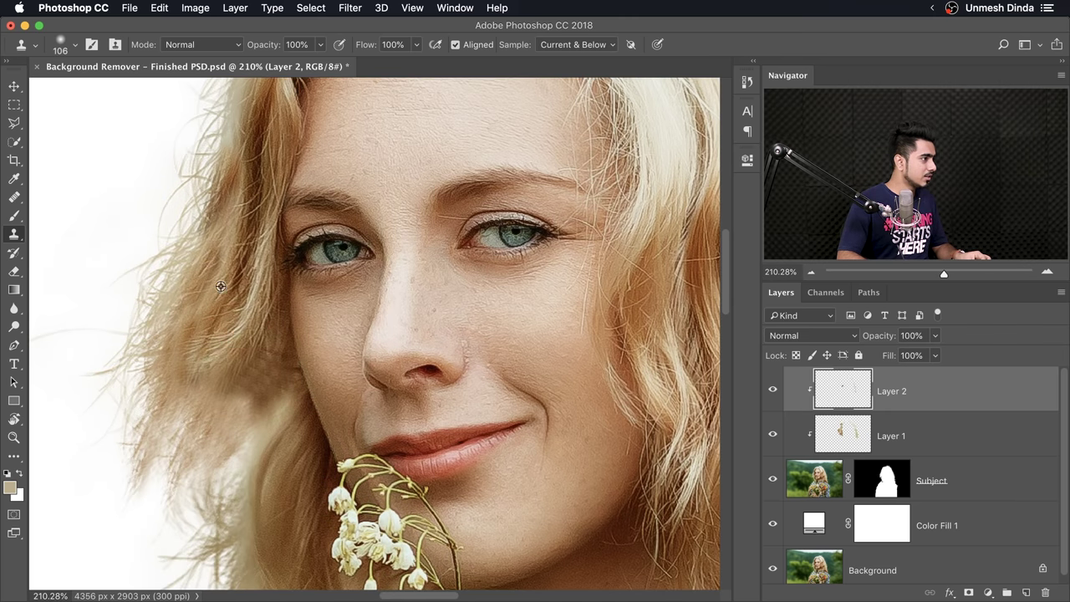
drag(230, 290, 242, 289)
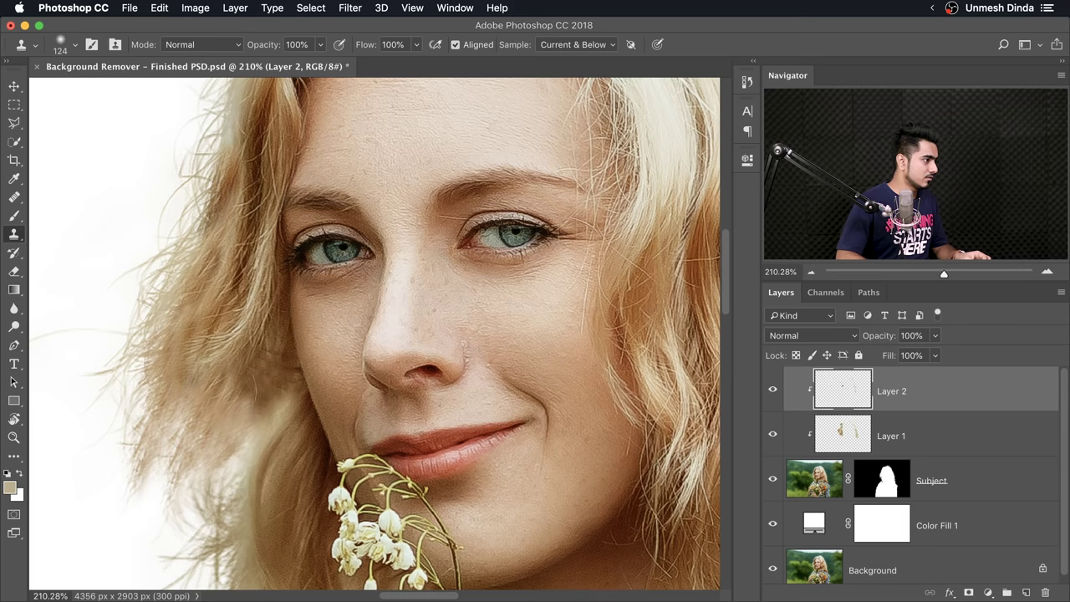
scroll(251, 370, down, 1)
drag(250, 371, 213, 370)
scroll(282, 358, down, 1)
scroll(283, 358, down, 2)
scroll(339, 355, down, 3)
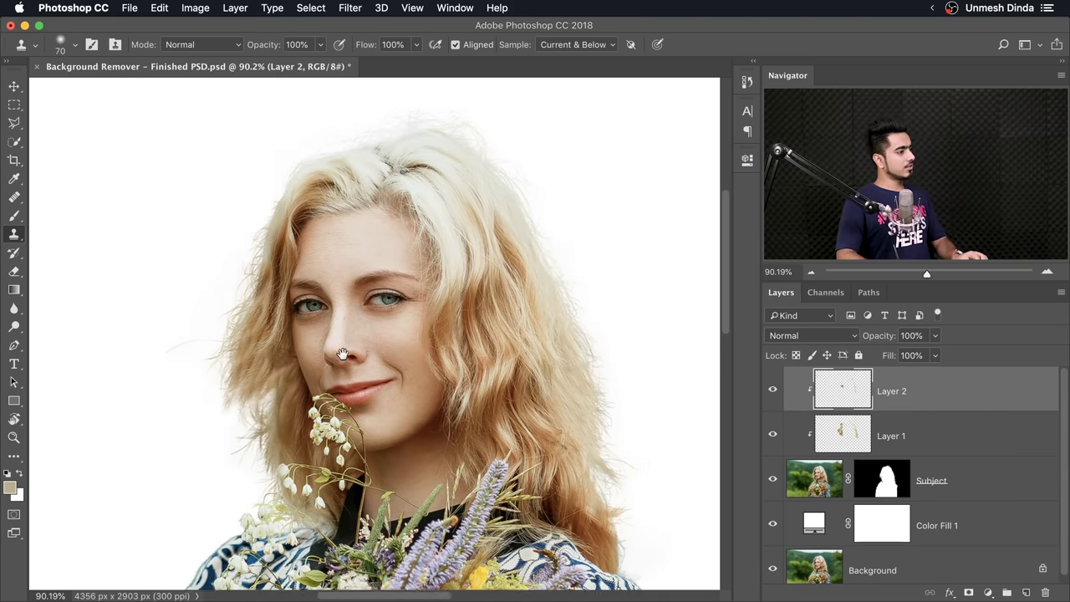
scroll(342, 354, down, 3)
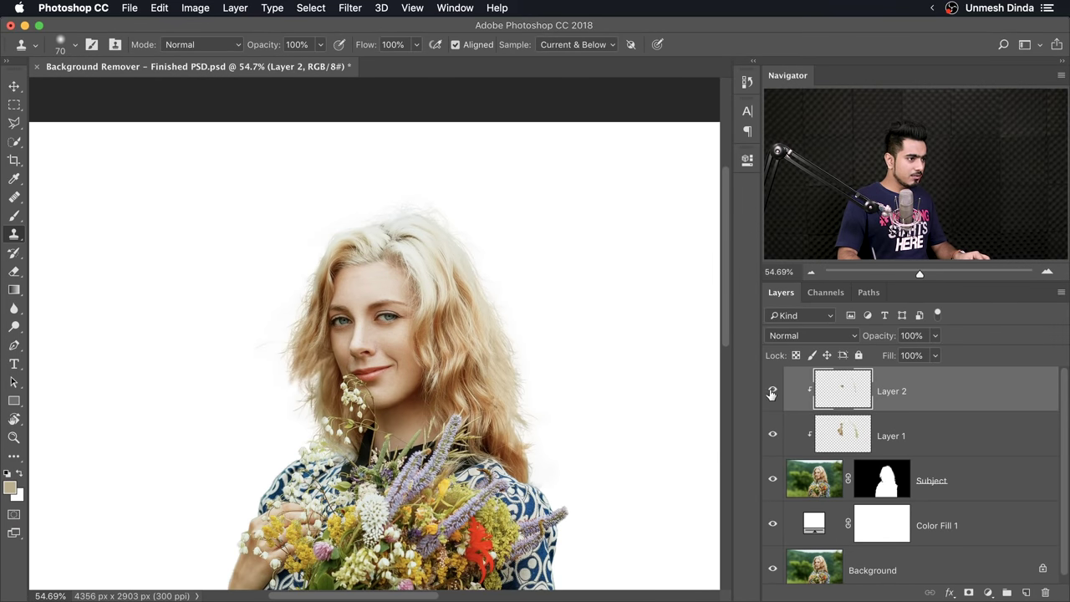
mouse_move(773, 394)
mouse_down()
mouse_move(770, 434)
mouse_move(773, 393)
mouse_up()
scroll(454, 341, up, 2)
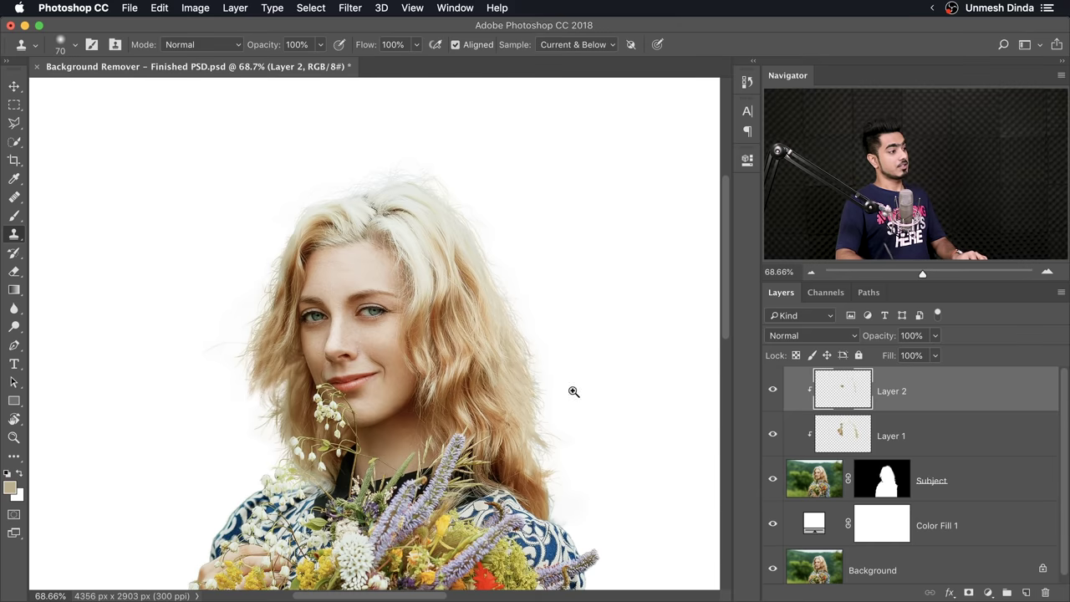
scroll(269, 377, up, 6)
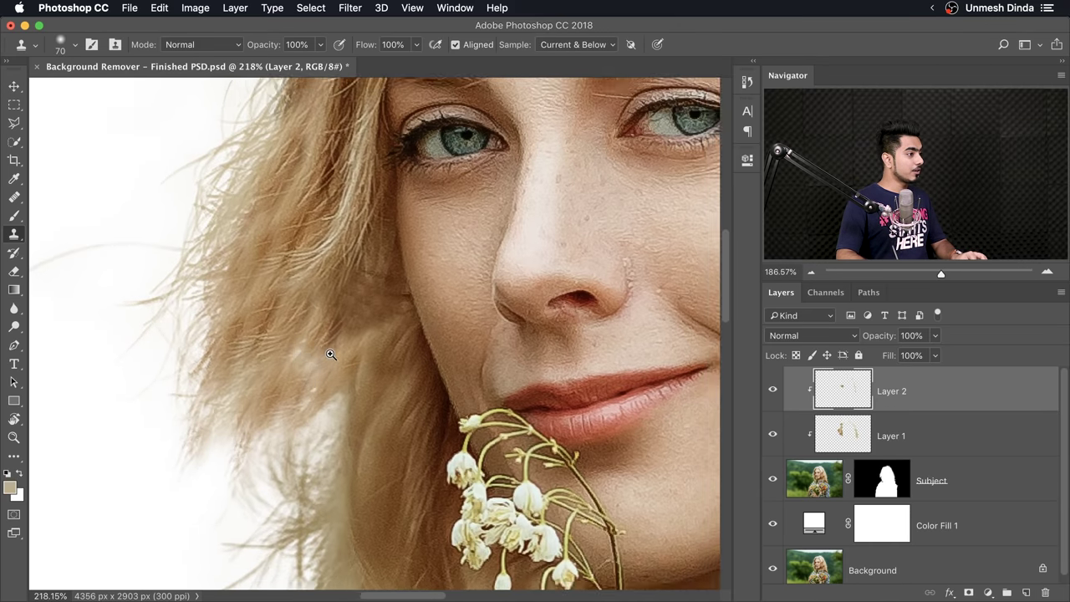
mouse_move(335, 354)
mouse_down()
mouse_move(308, 401)
mouse_move(296, 480)
mouse_up()
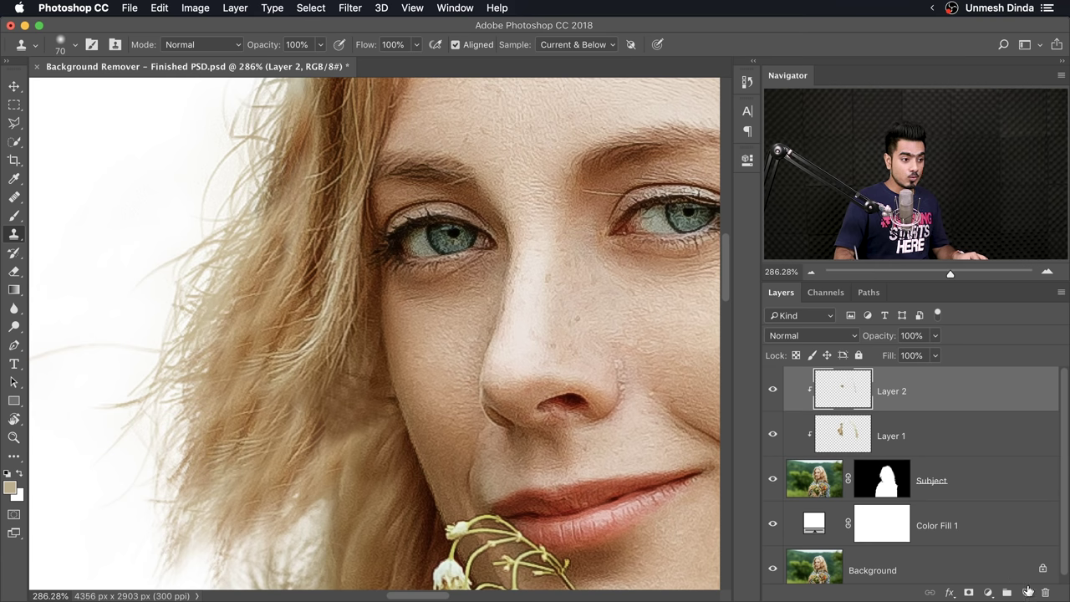
Step: Add a new Layer 3 clipped to the layers below
click(1028, 593)
alt+click(852, 411)
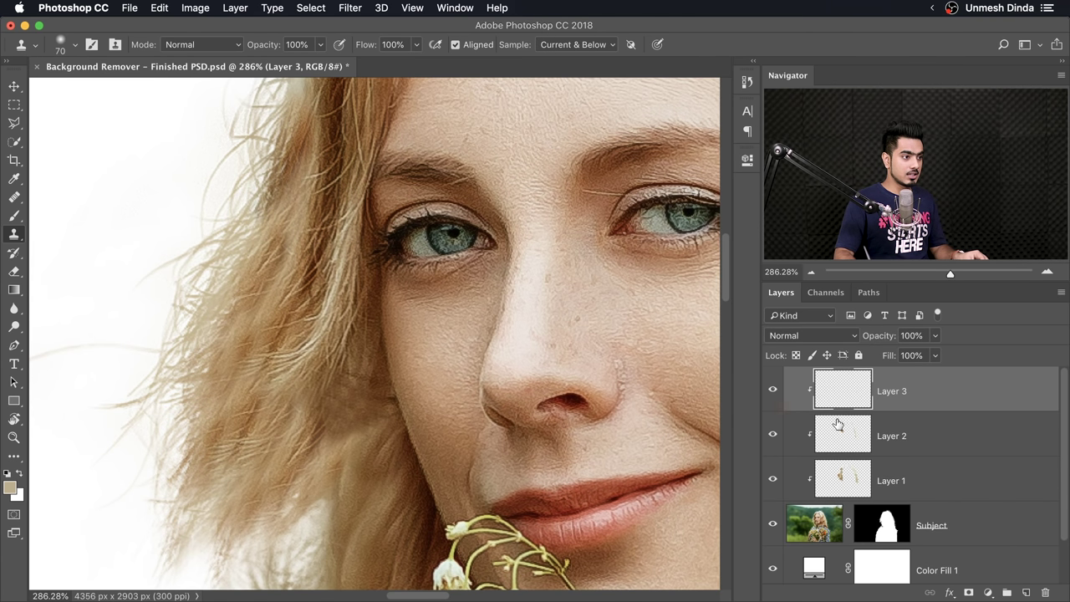
scroll(306, 389, up, 1)
mouse_move(310, 375)
mouse_down()
mouse_move(314, 315)
mouse_move(376, 274)
mouse_up()
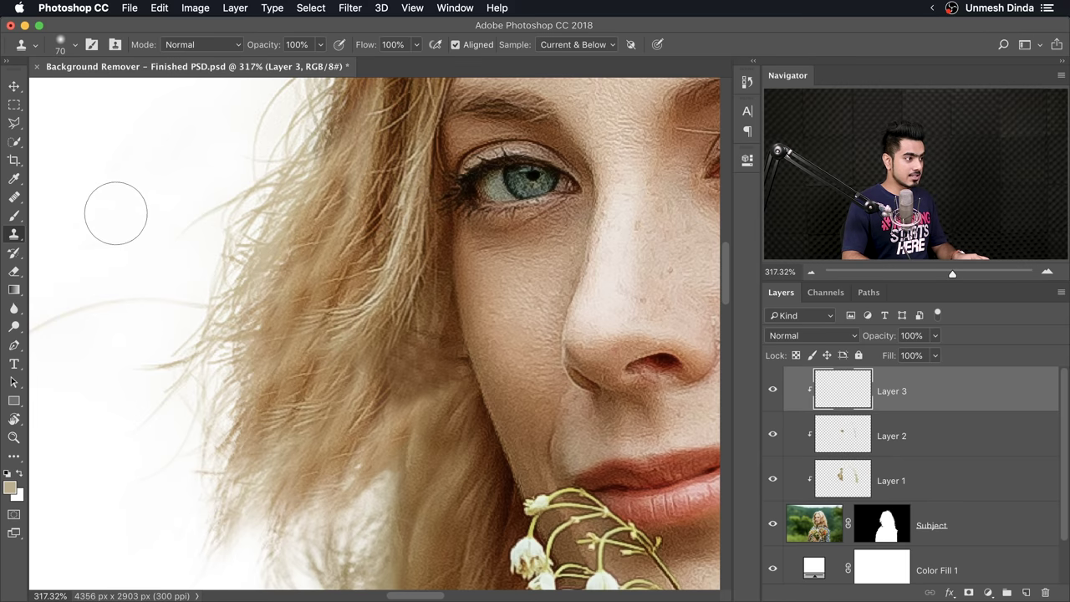
Step: Clone clean hair over a fringed strand on the left hair edge, ending at a 25 px brush
scroll(282, 384, up, 3)
mouse_move(322, 350)
mouse_down()
mouse_move(251, 361)
mouse_move(290, 382)
mouse_move(286, 392)
mouse_up()
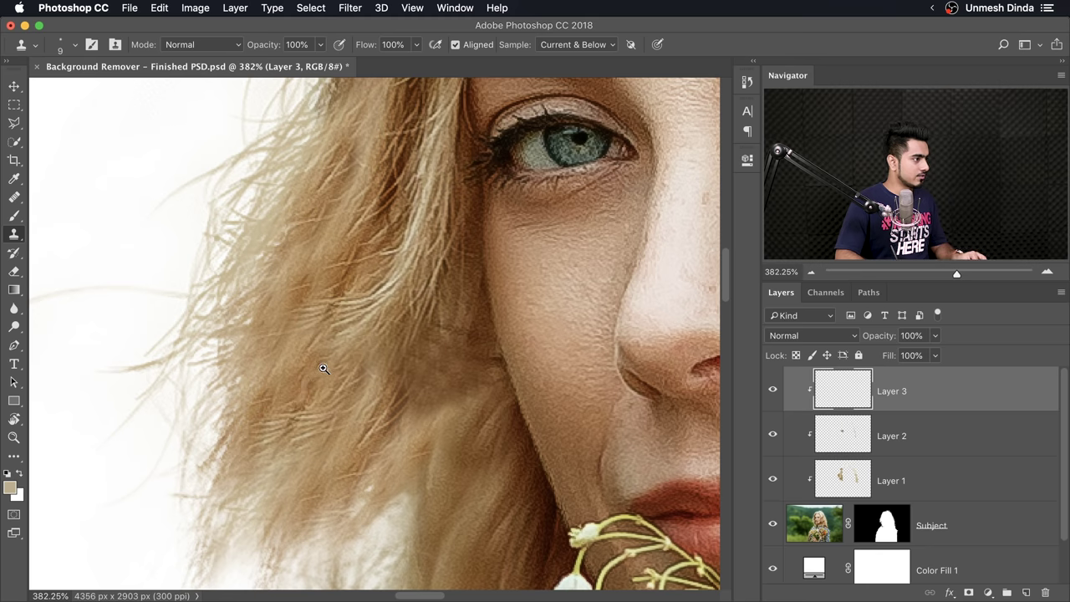
scroll(319, 368, down, 3)
drag(287, 372, 295, 373)
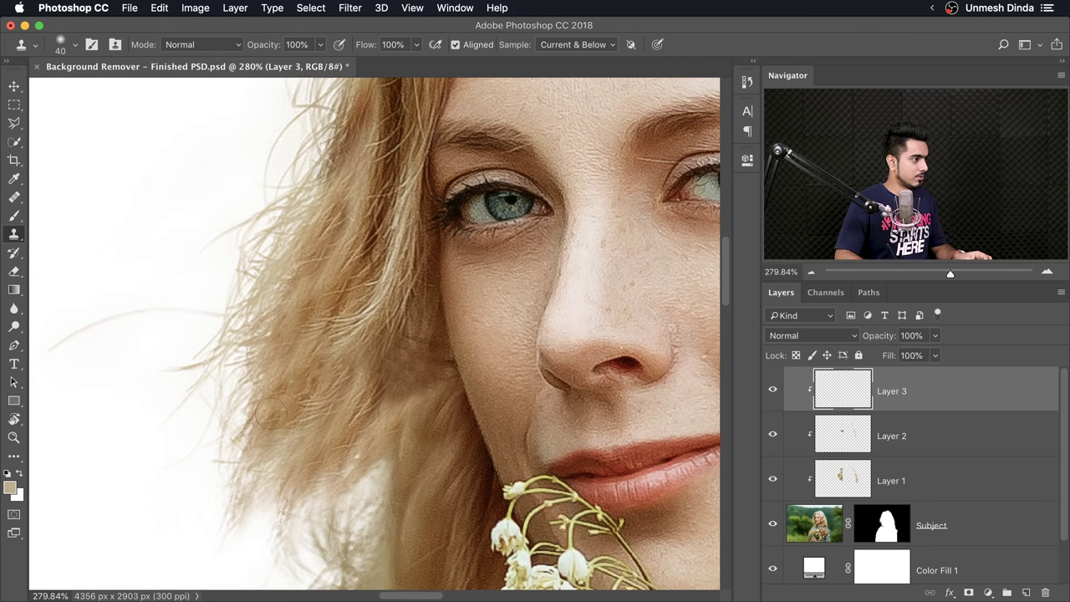
alt+click(349, 404)
drag(306, 376, 282, 380)
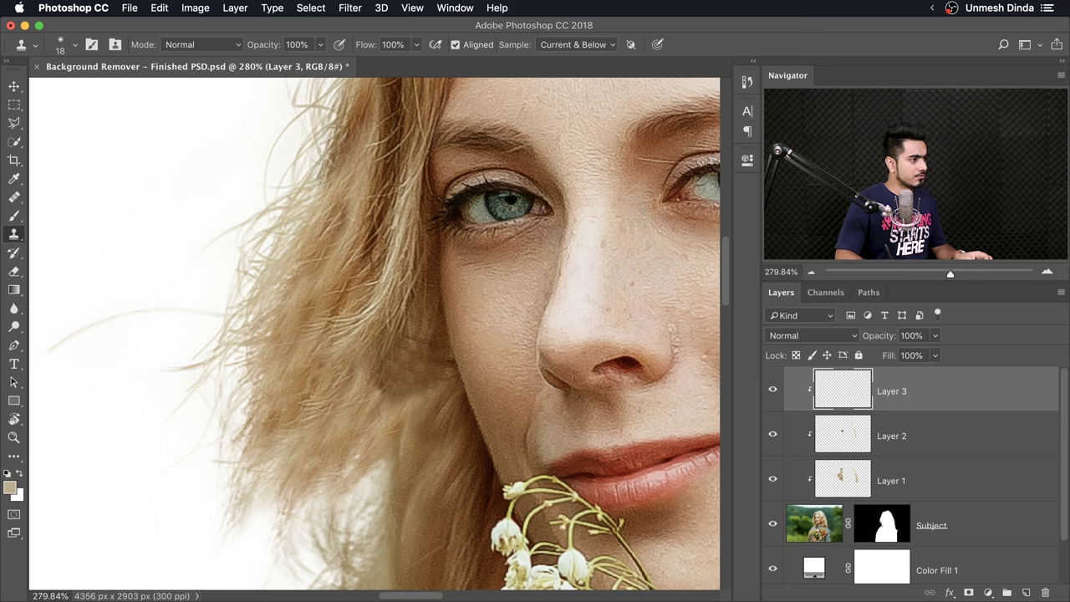
scroll(405, 400, down, 2)
drag(366, 398, 404, 408)
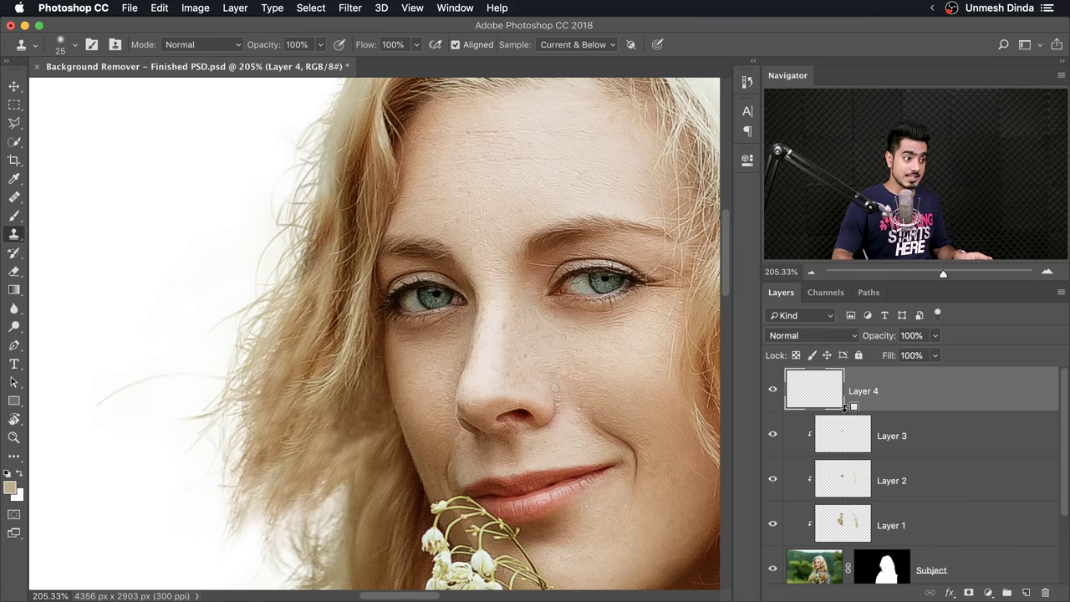
Step: Clip Layer 4 to Layer 3 and set the Brush tool size to 4 px
alt+click(844, 407)
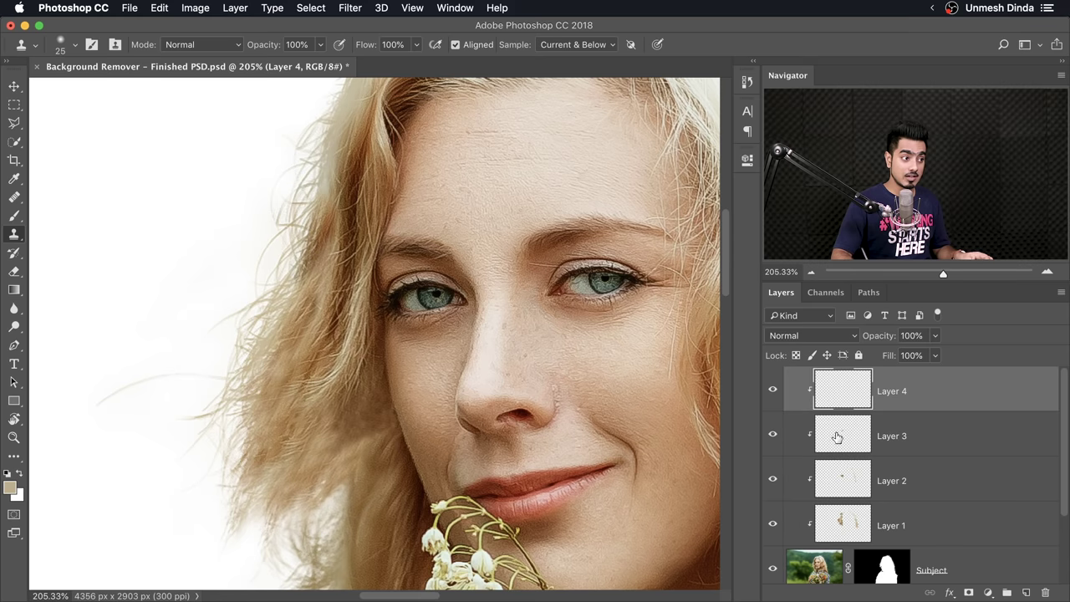
click(13, 216)
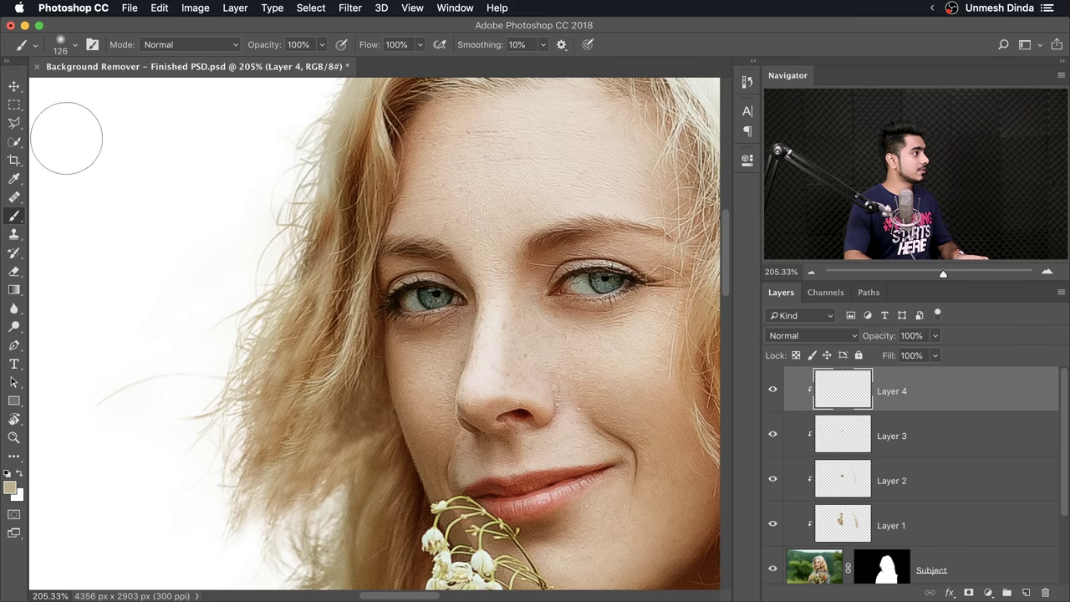
click(75, 44)
click(145, 70)
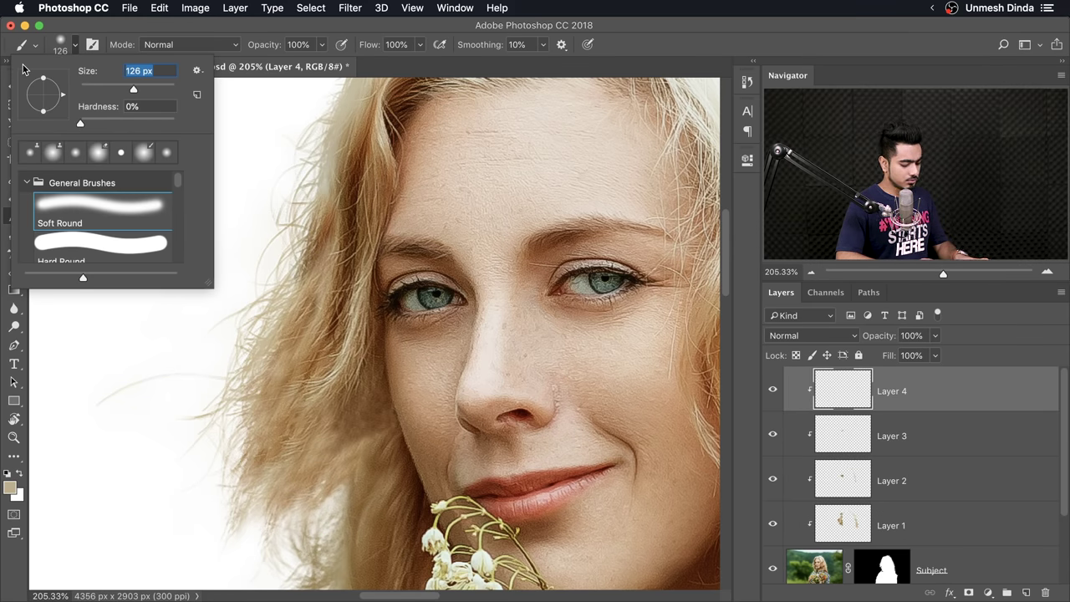
text(4)
key(Return)
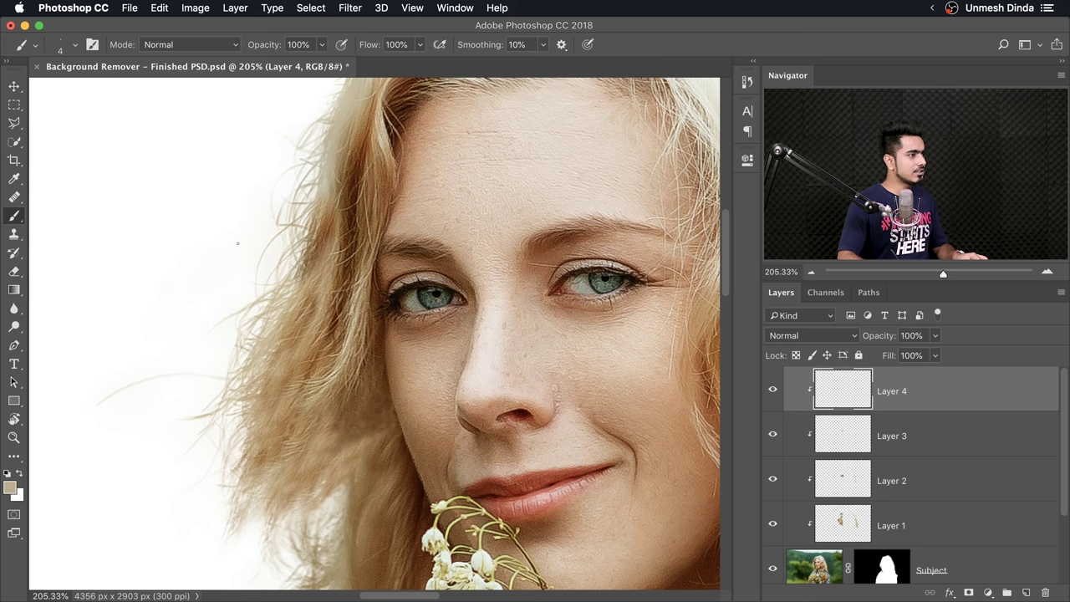
Step: Paint three thin test strands on the forehead, then undo them
scroll(495, 192, up, 5)
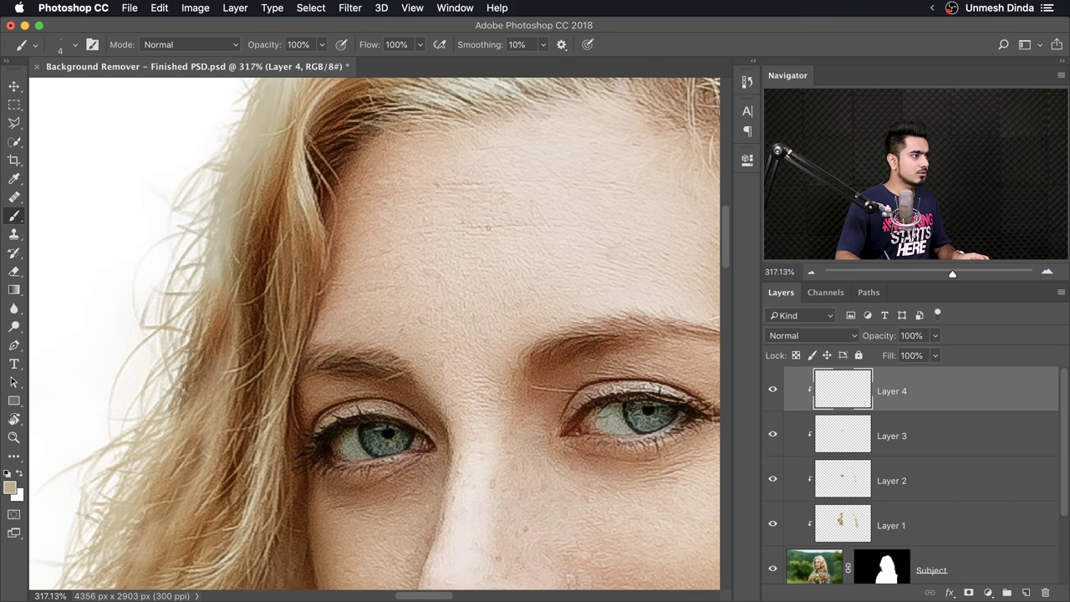
drag(502, 197, 414, 323)
drag(532, 207, 436, 319)
drag(548, 225, 435, 356)
key(super+alt+z)
key(super+alt+z)
key(super+alt+z)
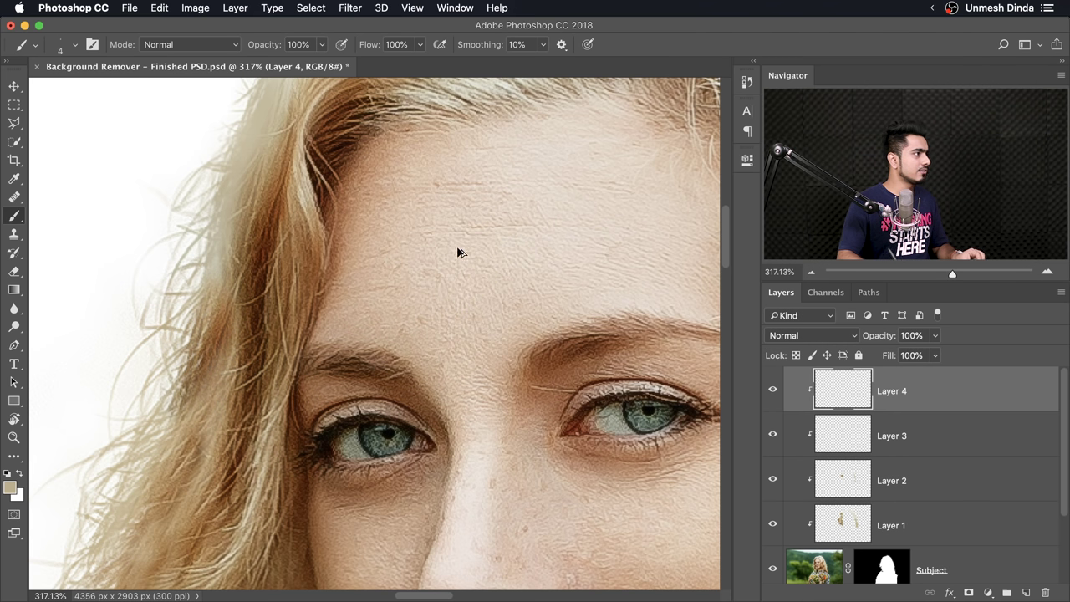
click(74, 47)
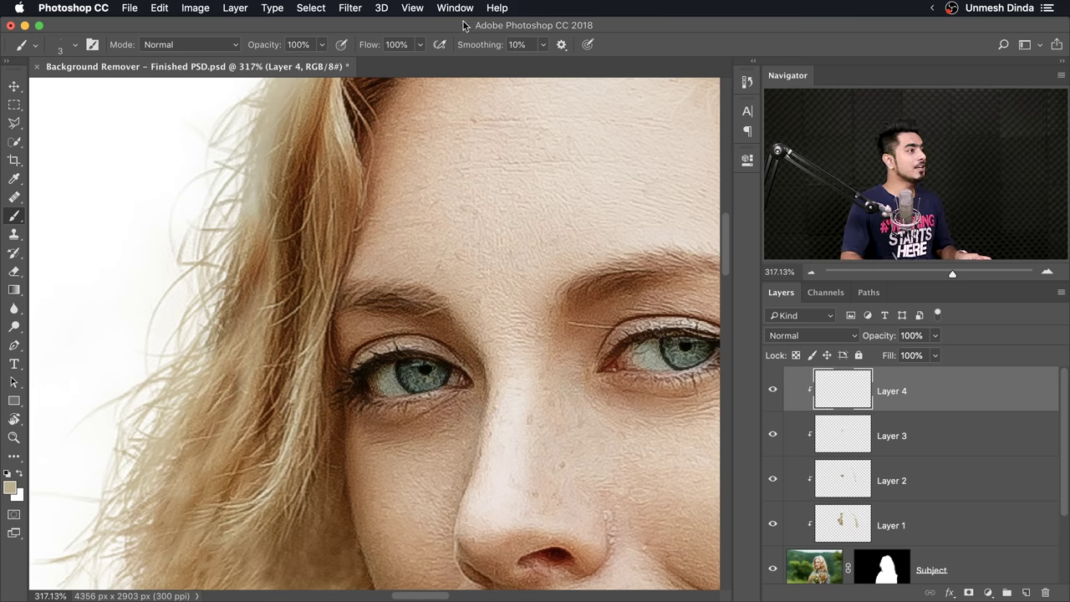
Step: In Brush Settings, enable Transfer with Opacity and Flow Jitter Control set to Fade
click(456, 8)
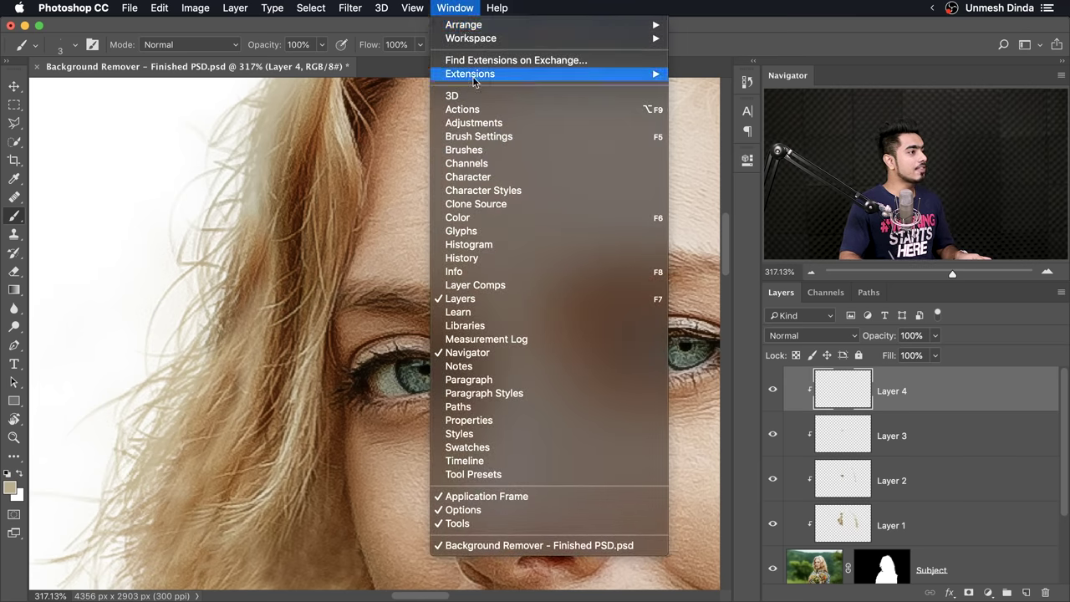
click(479, 138)
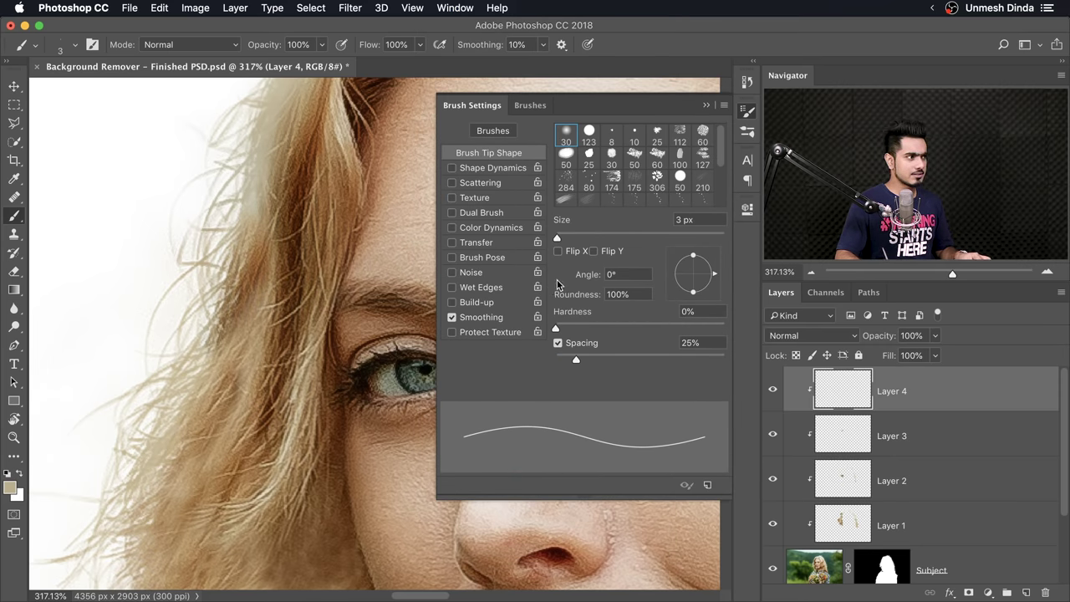
click(477, 243)
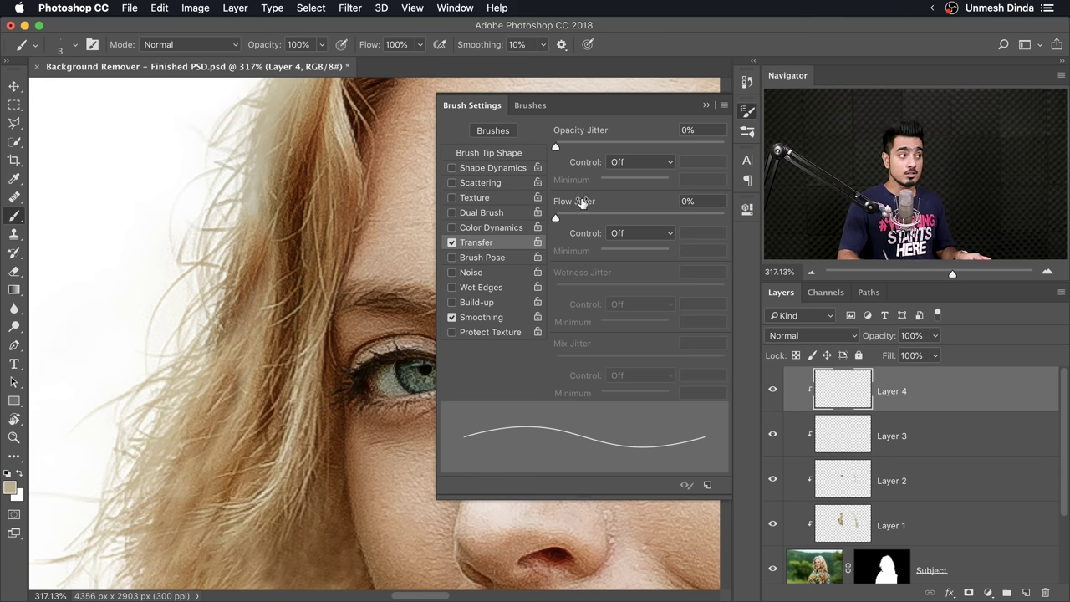
click(637, 162)
click(639, 186)
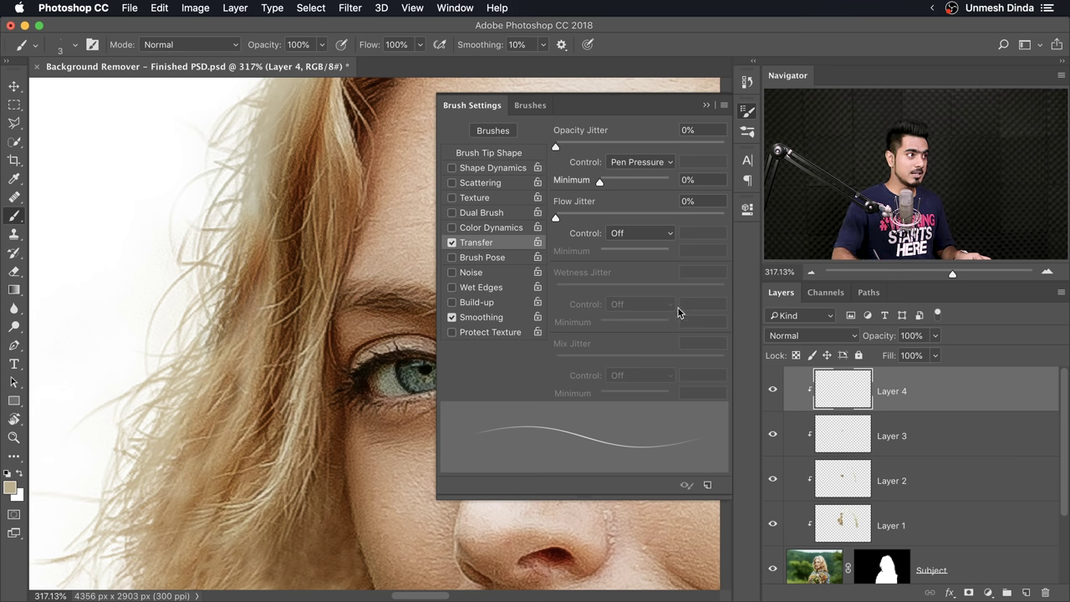
click(628, 235)
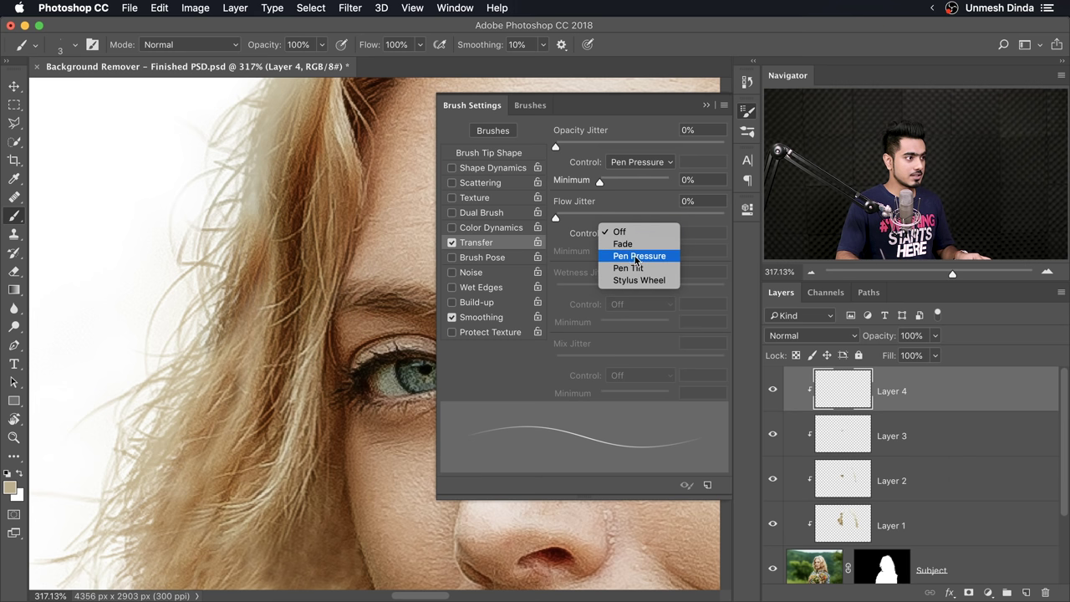
click(633, 255)
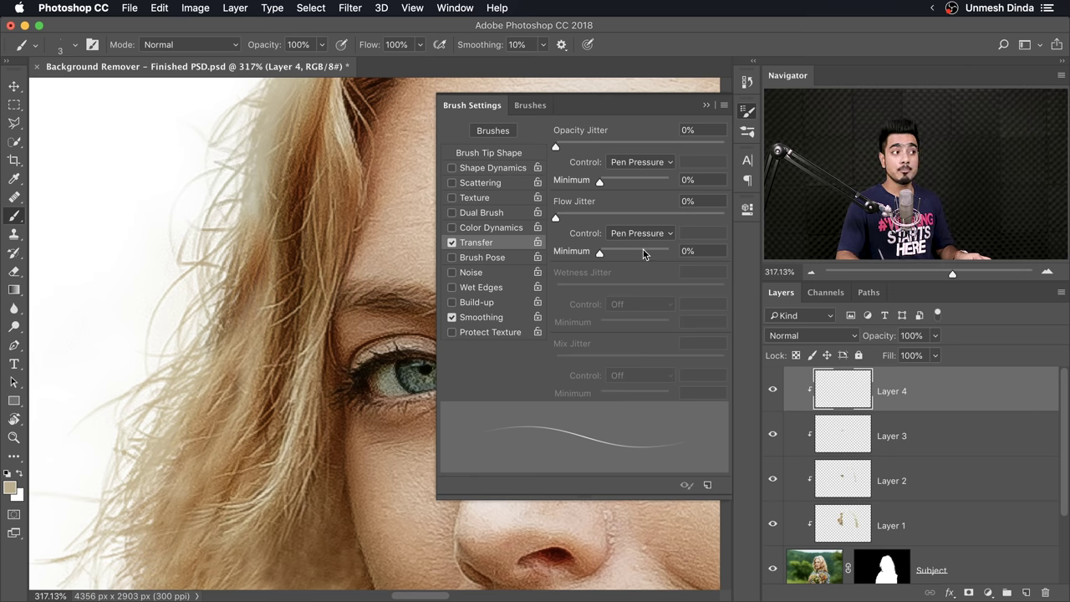
click(644, 161)
click(649, 149)
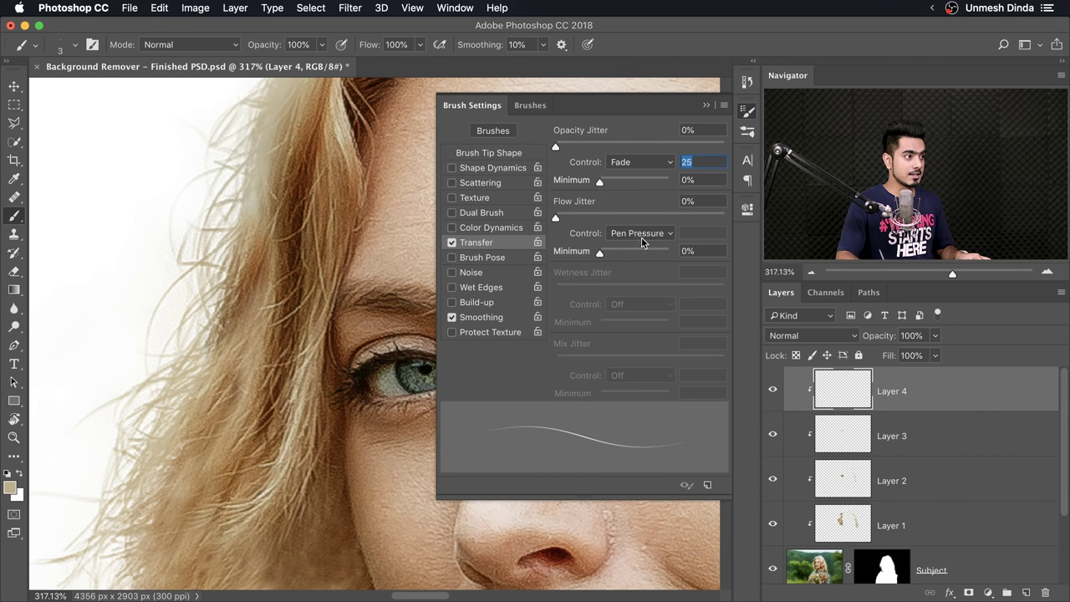
click(637, 233)
click(627, 221)
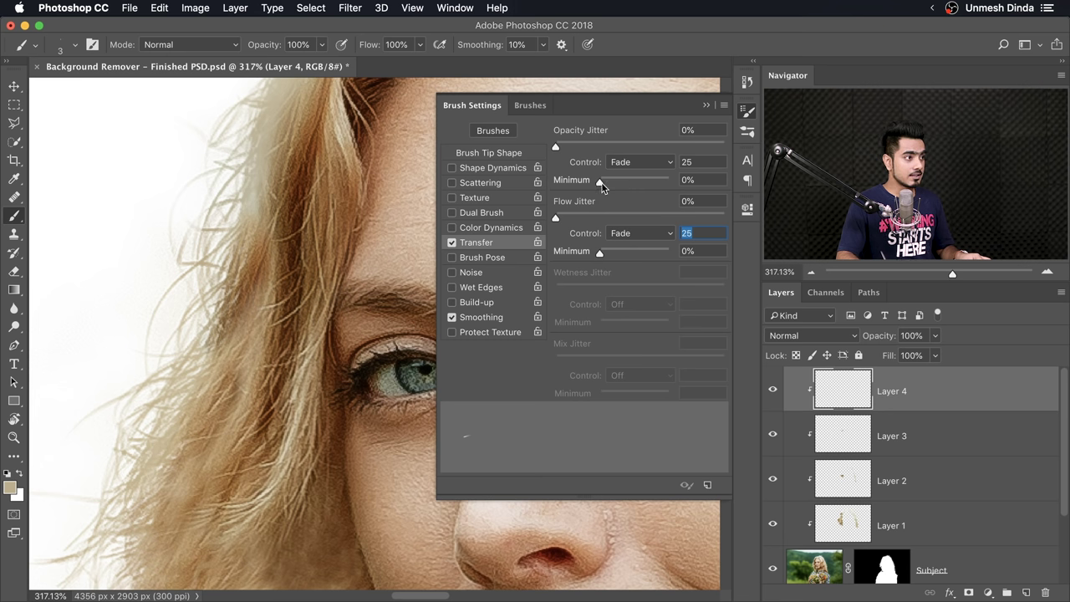
Step: Set the opacity and flow fade step counts to 500 each
click(694, 162)
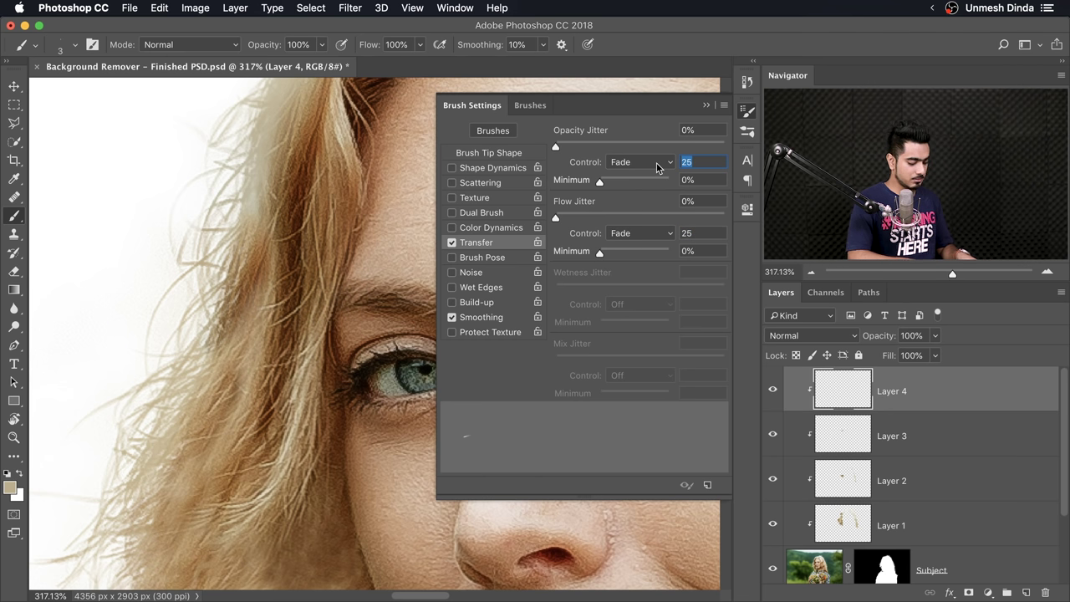
key(Return)
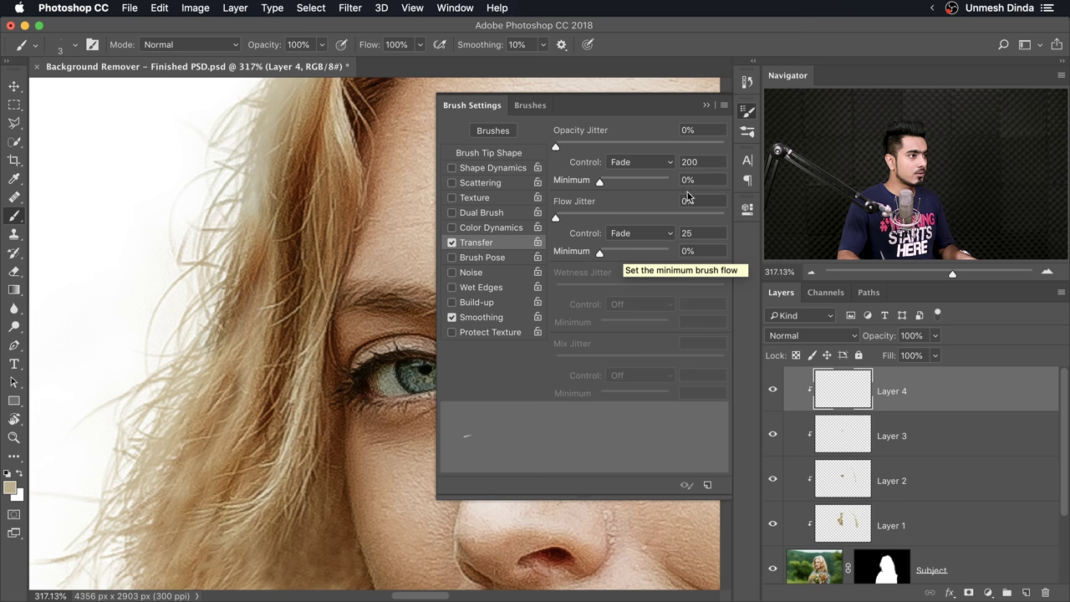
click(691, 162)
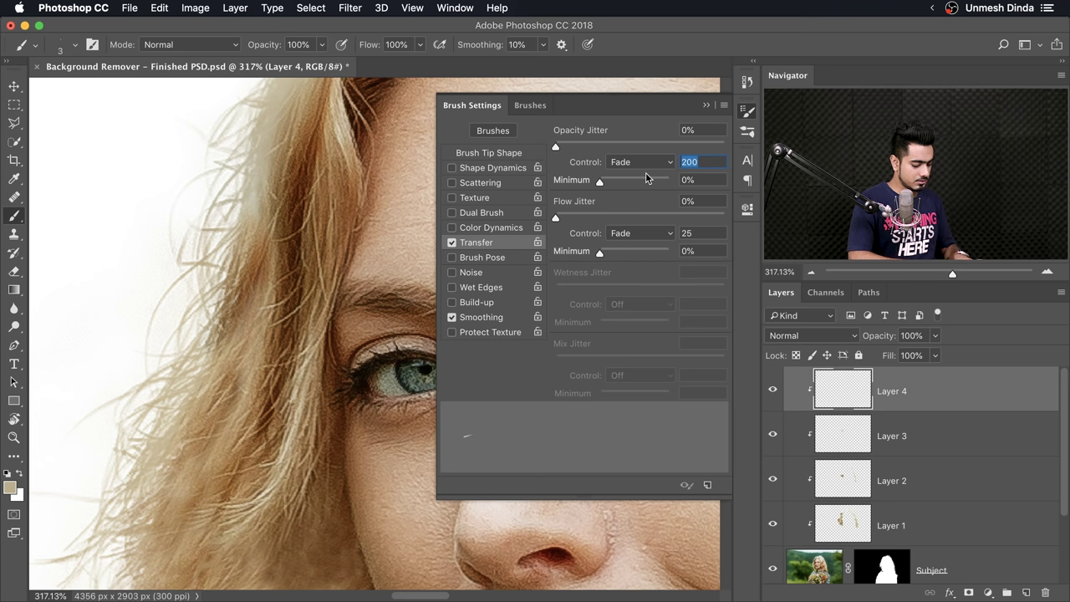
text(1000)
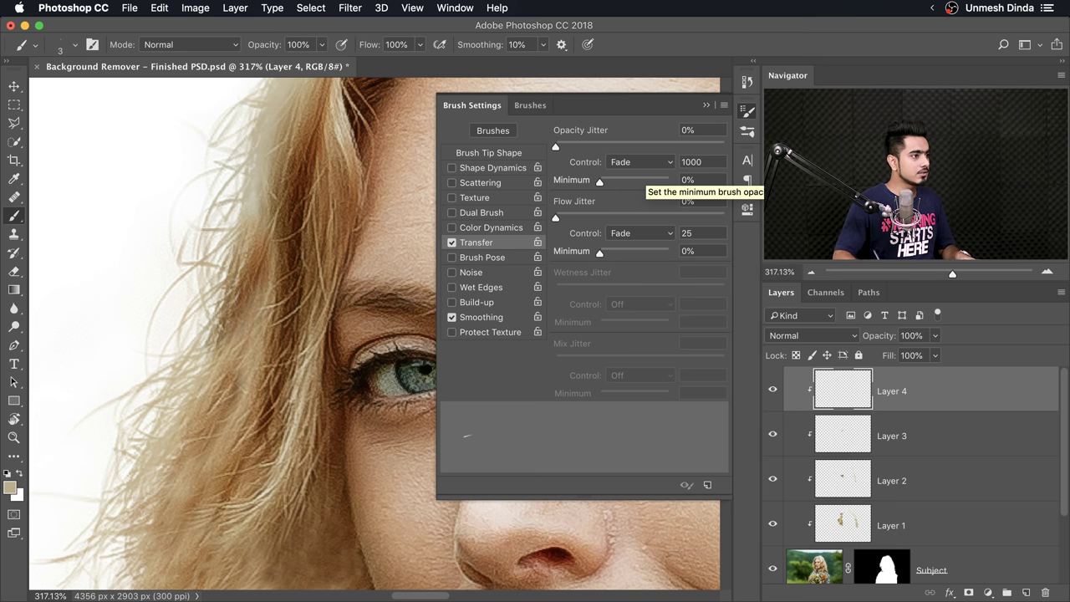
click(698, 234)
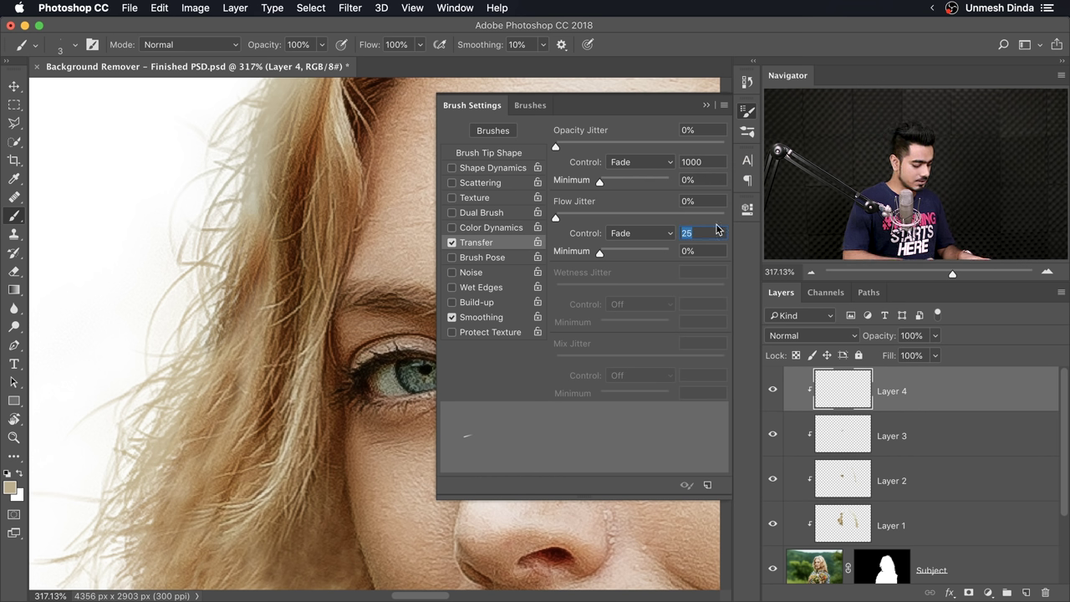
text(1000)
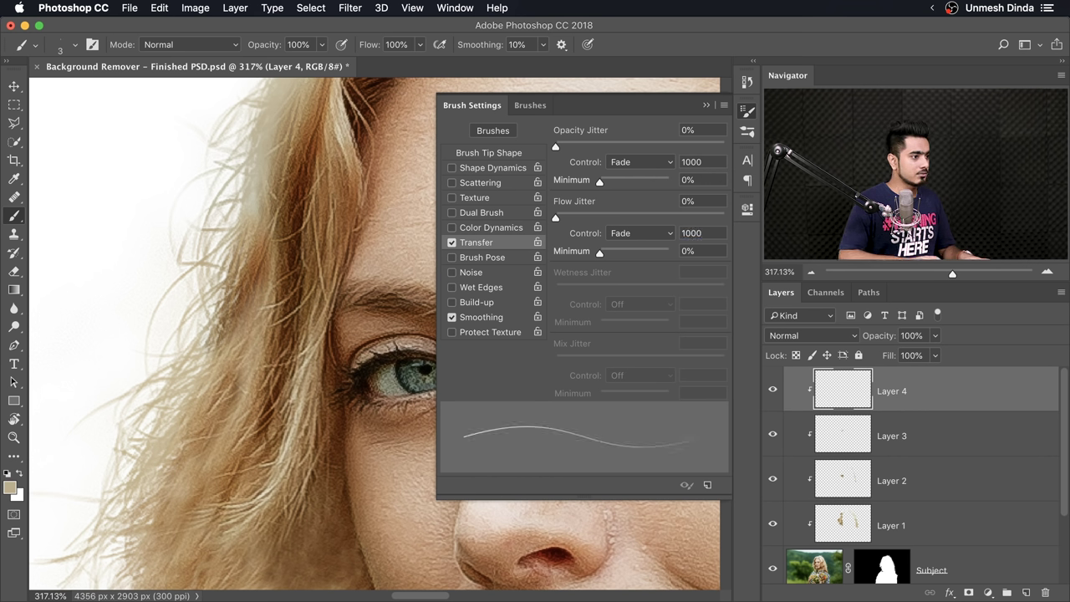
key(Return)
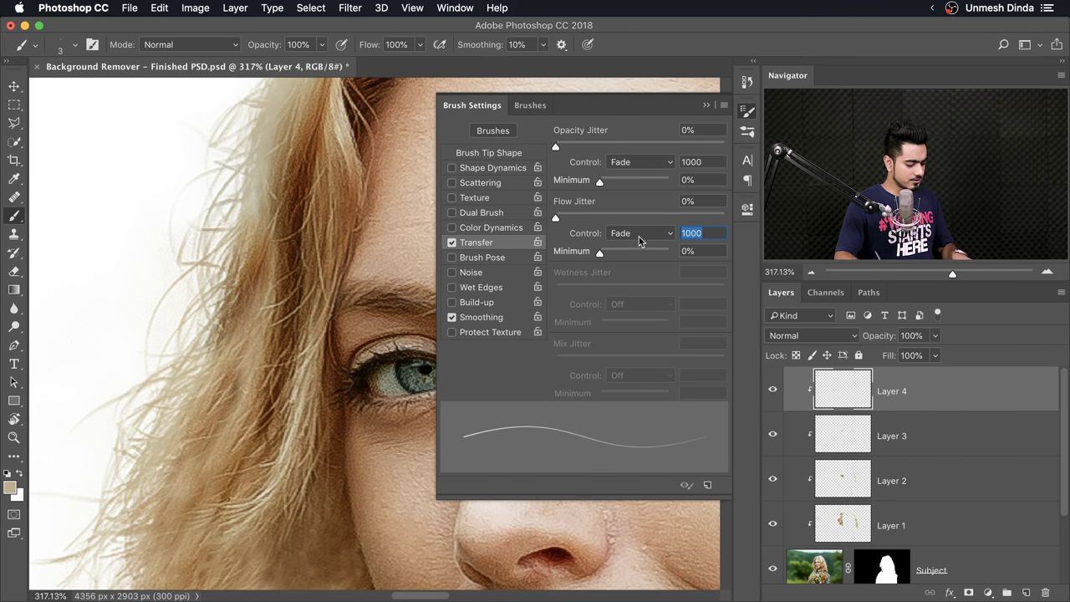
text(500)
key(Return)
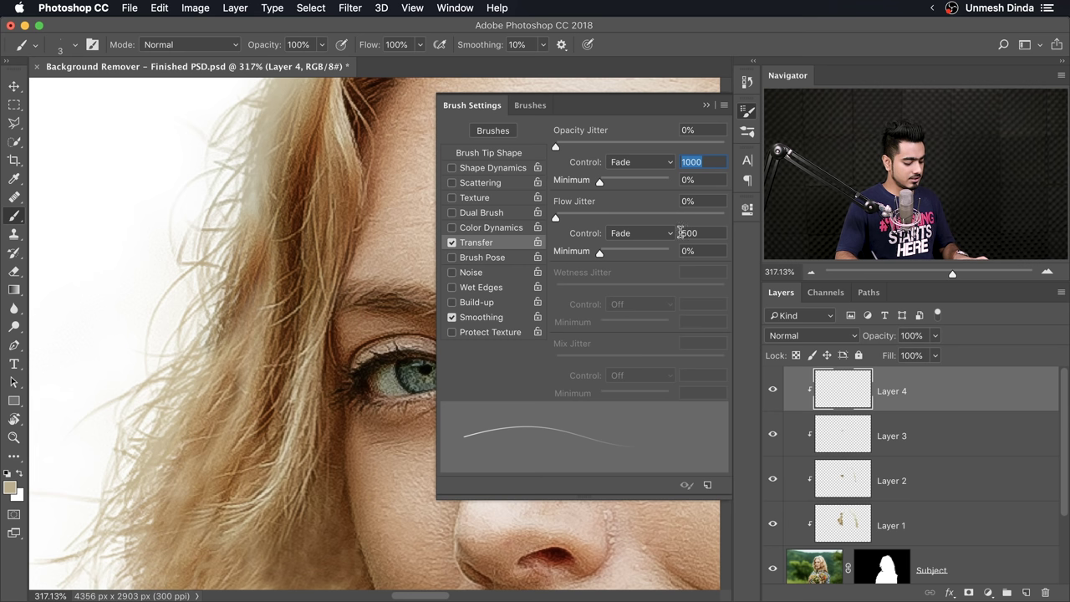
text(500)
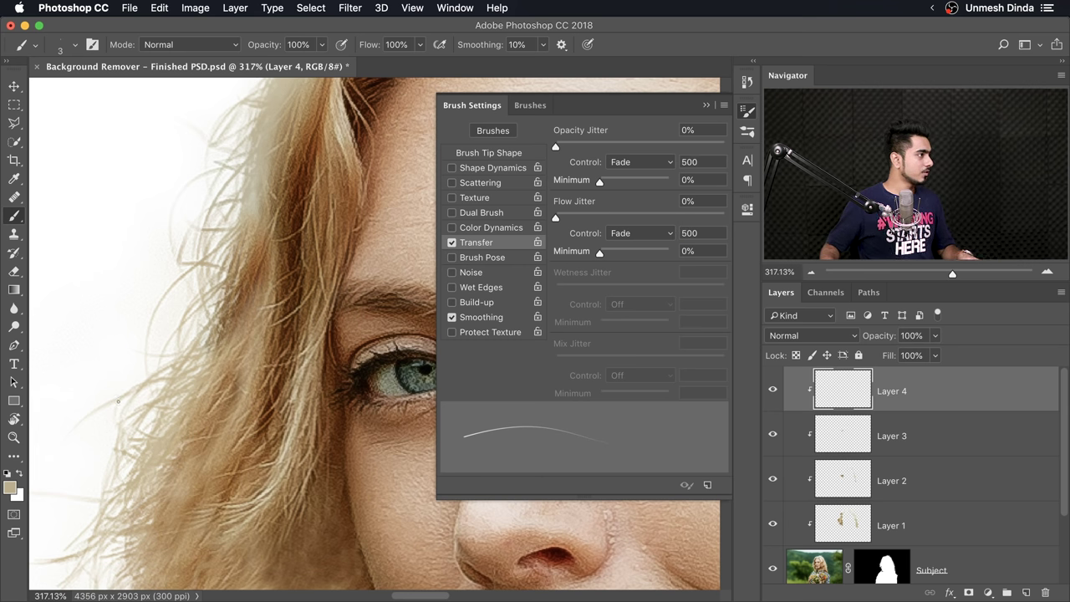
Step: Adjust brush Smoothing in the options bar, leaving it at 36%
drag(298, 215, 143, 232)
scroll(170, 243, right, 3)
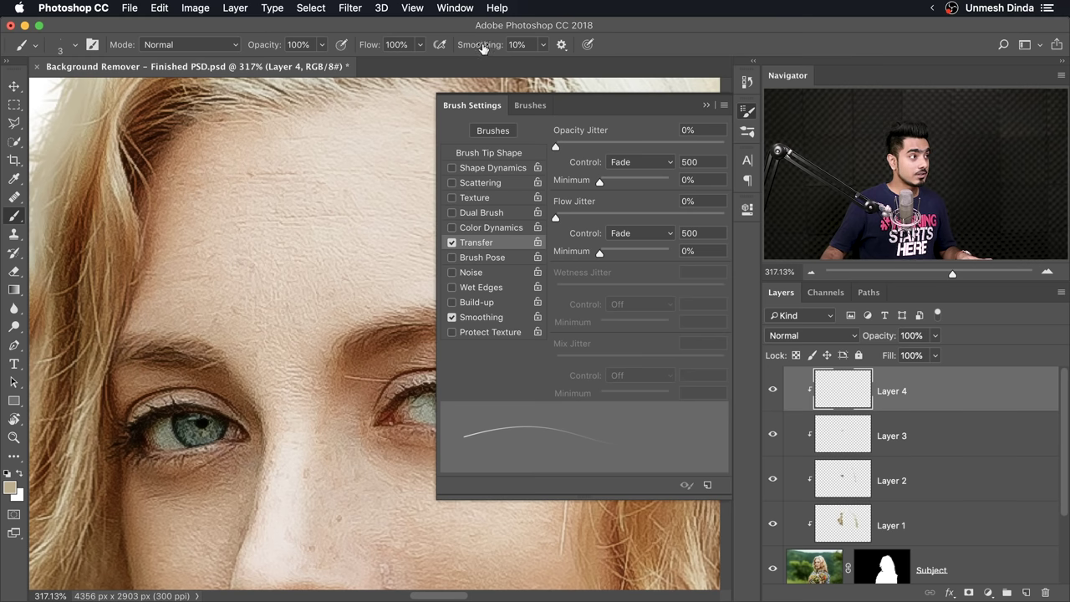
drag(482, 47, 437, 45)
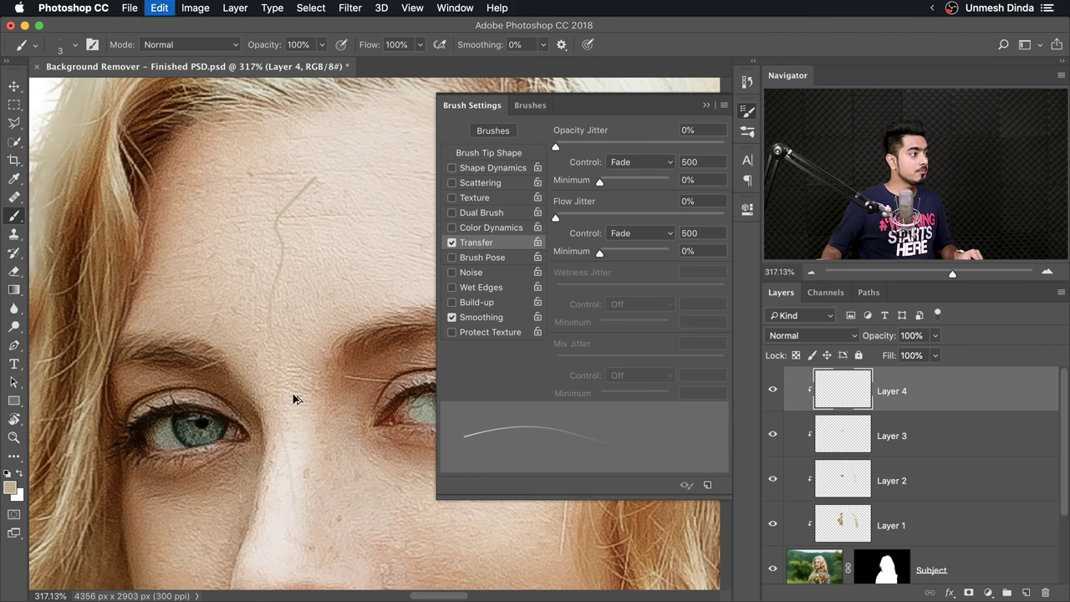
drag(483, 48, 502, 65)
Step: Paint three test hair strands on the forehead of Layer 4 and undo them
drag(293, 178, 256, 294)
drag(376, 191, 365, 297)
drag(337, 253, 361, 186)
key(super+alt+z)
key(super+alt+z)
key(super+alt+z)
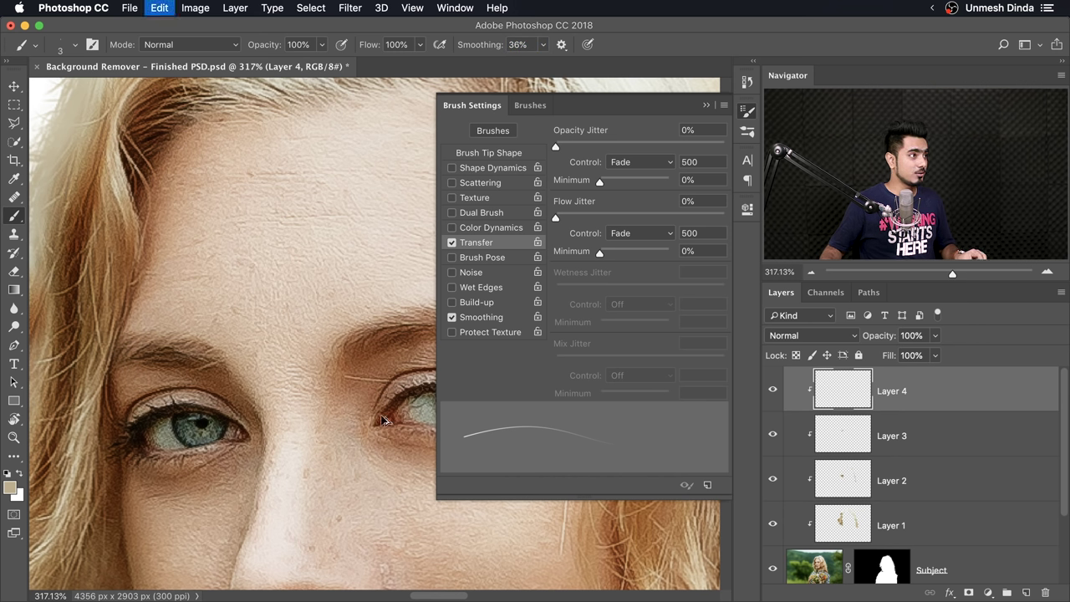
Step: Reset Smoothing to 0% and set Transfer opacity and flow jitter to Pen Pressure
drag(490, 48, 432, 49)
click(656, 162)
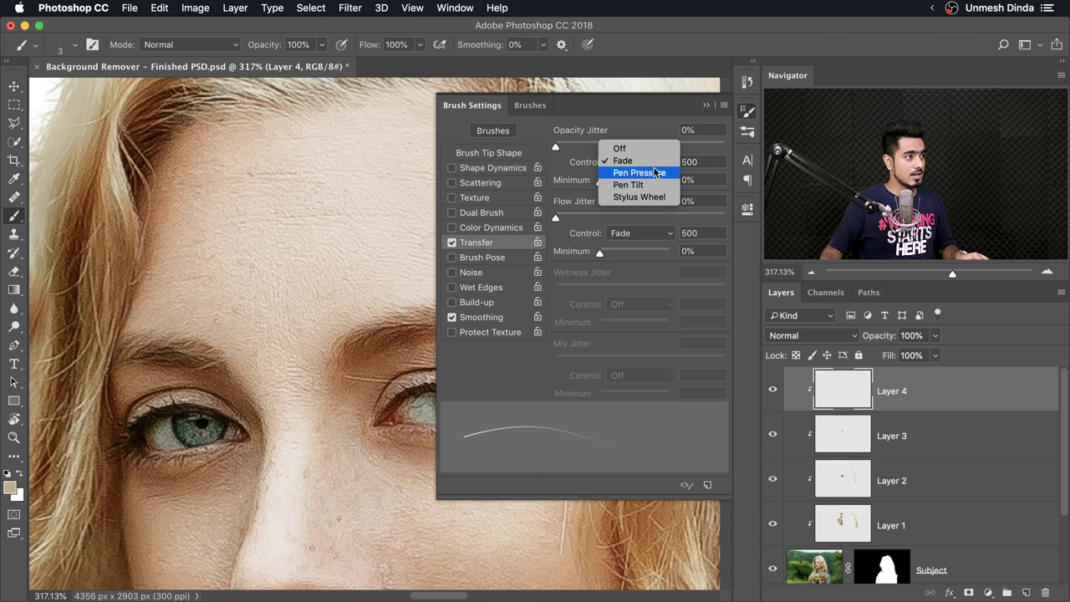
click(654, 173)
click(638, 234)
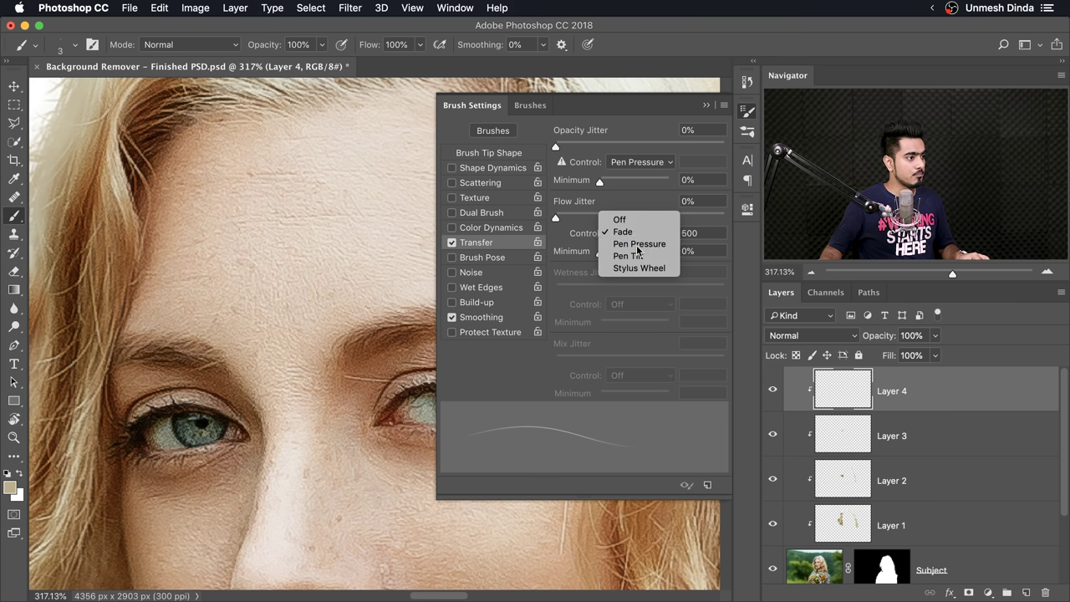
click(637, 245)
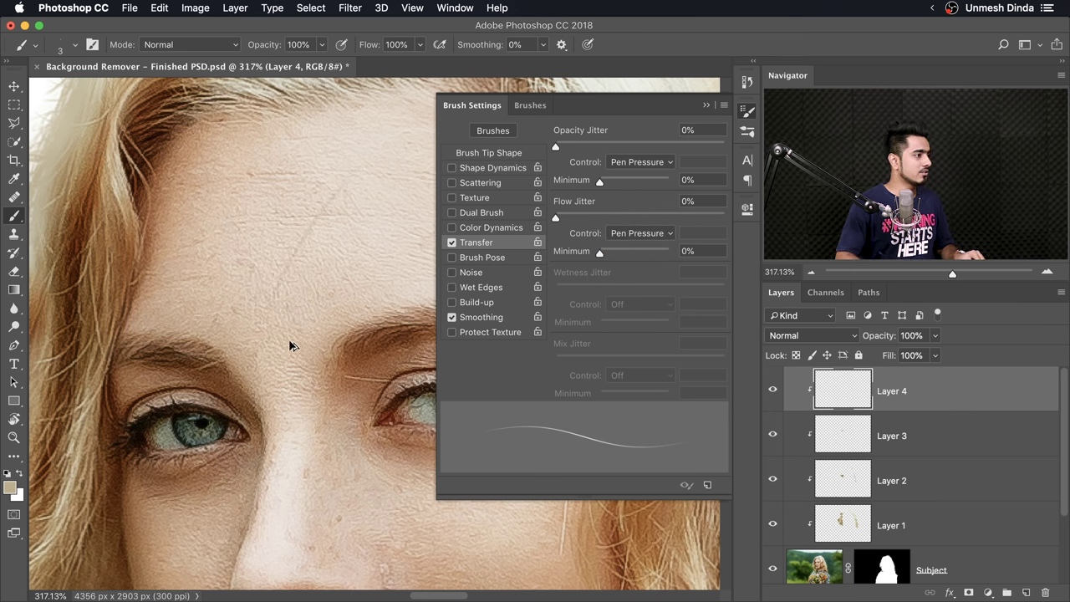
Step: Enable Shape Dynamics with Size Jitter controlled by Pen Pressure
scroll(269, 264, up, 2)
mouse_move(227, 299)
mouse_down()
mouse_move(292, 284)
mouse_move(279, 306)
mouse_move(327, 287)
mouse_move(298, 300)
mouse_up()
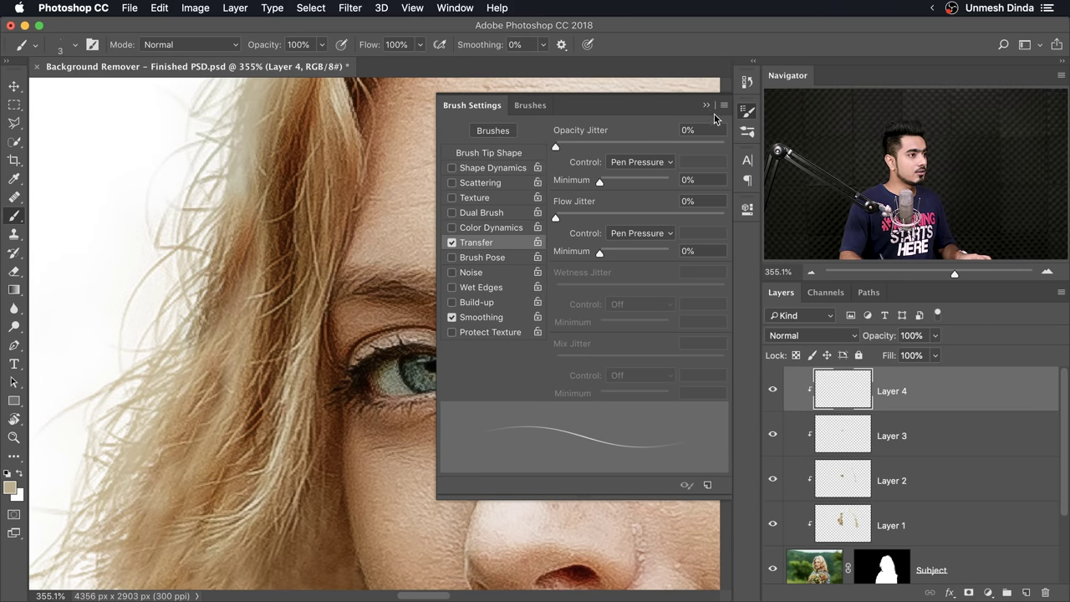
click(504, 173)
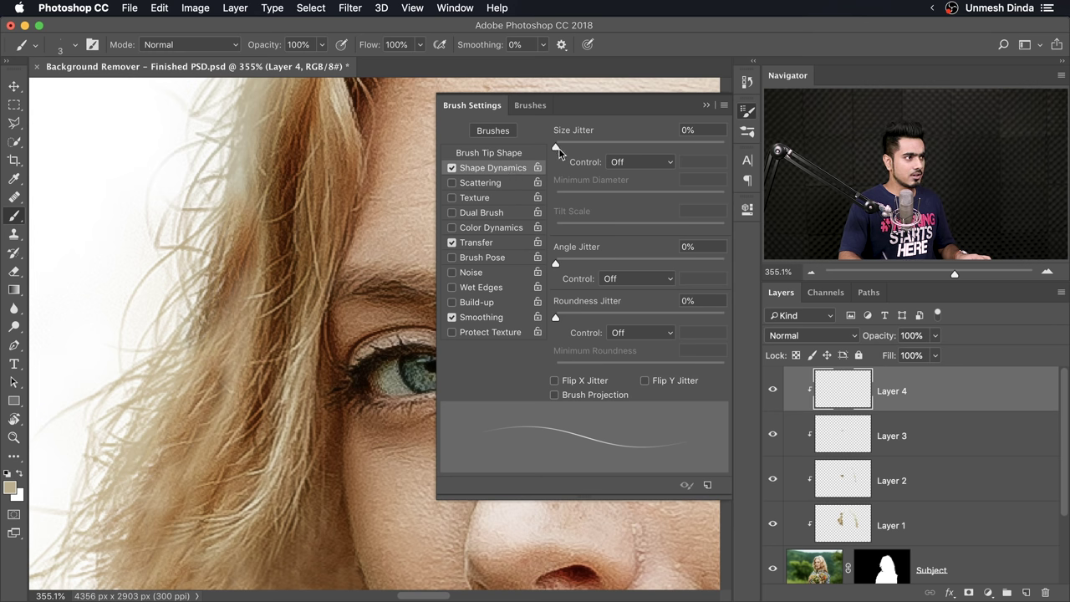
click(623, 163)
click(607, 185)
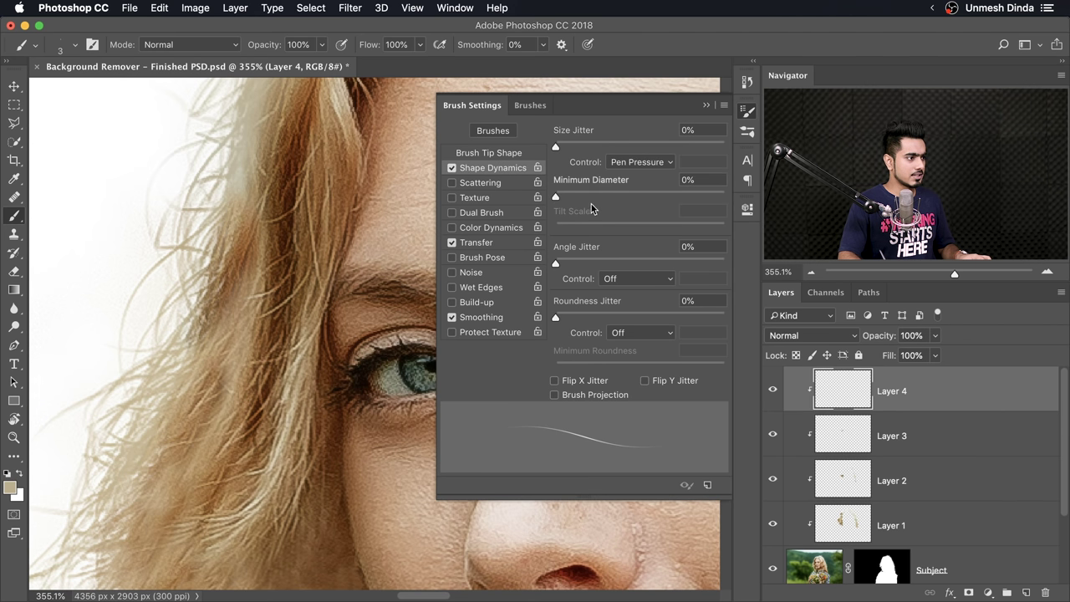
click(705, 109)
Step: Sample a darker brown from the hair and set the brush size to 4 px
scroll(406, 318, down, 3)
scroll(423, 316, up, 2)
scroll(361, 198, down, 5)
scroll(361, 198, down, 5)
scroll(411, 287, up, 3)
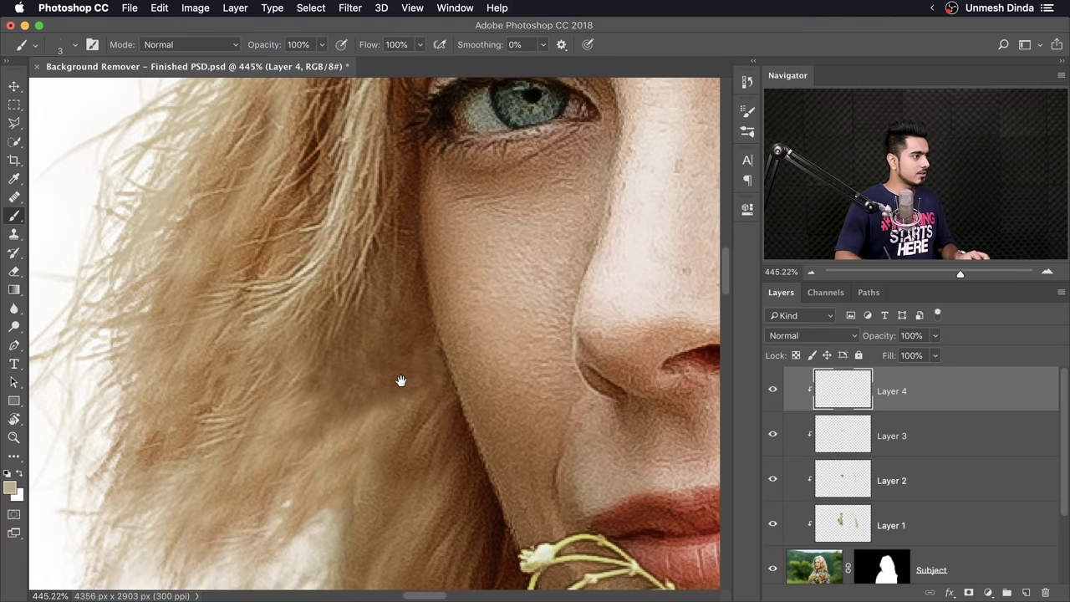
alt+click(382, 291)
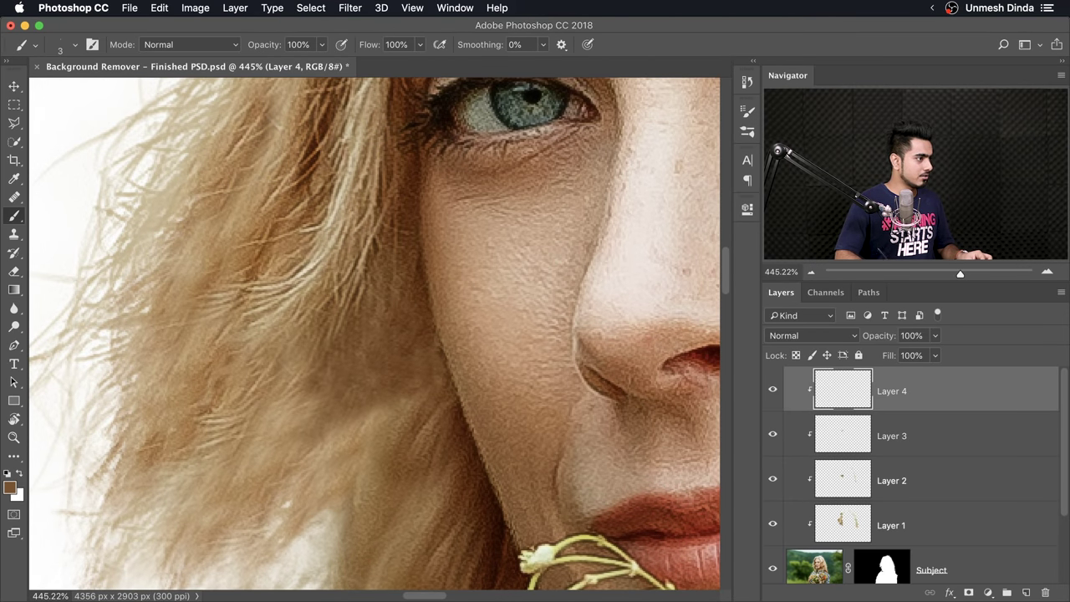
scroll(390, 332, down, 3)
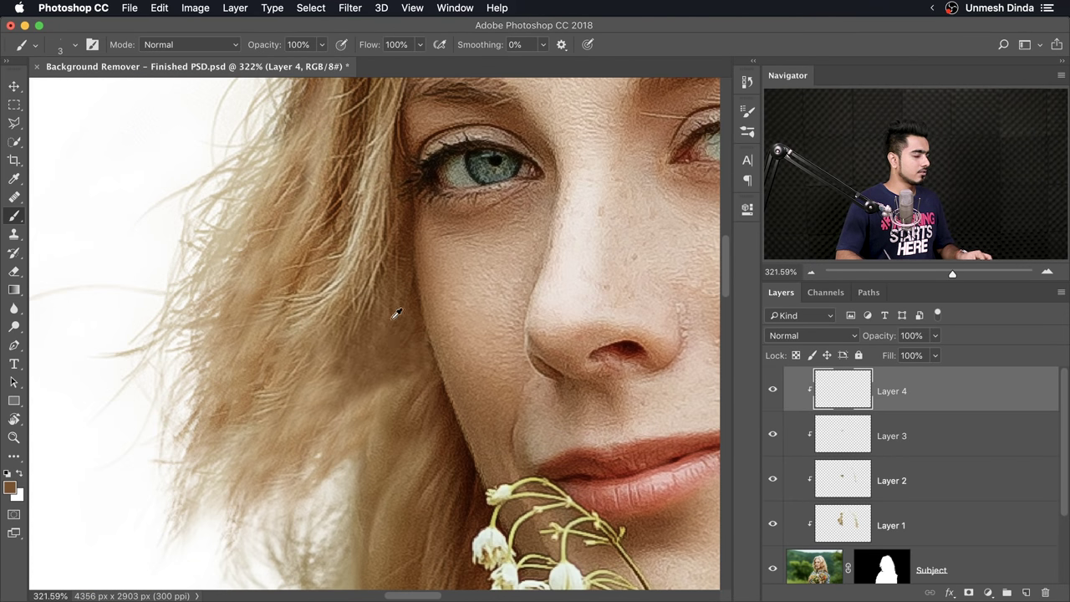
click(74, 46)
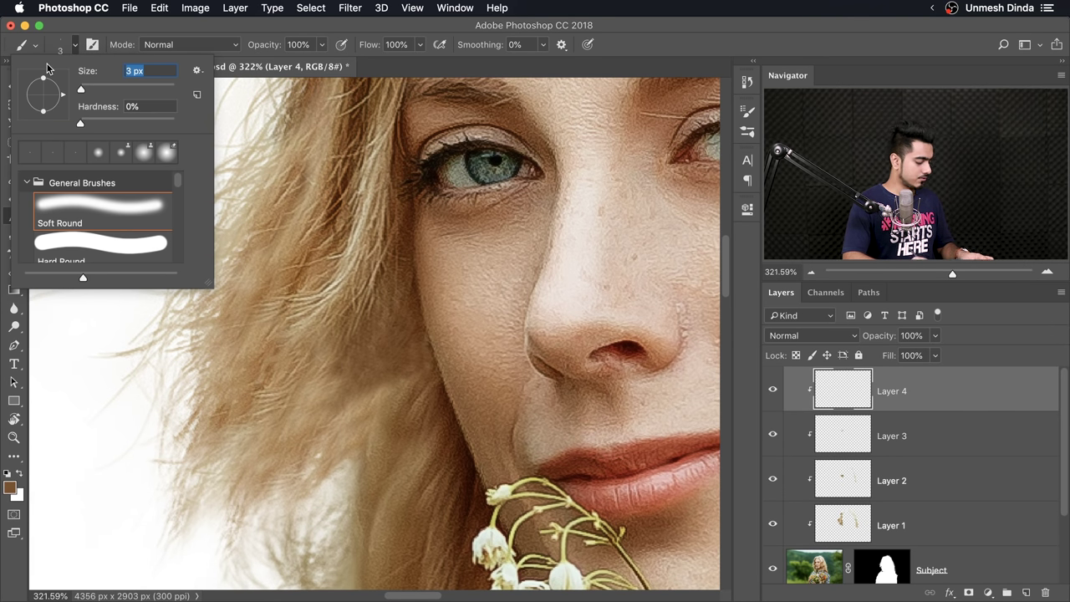
text(4)
key(Return)
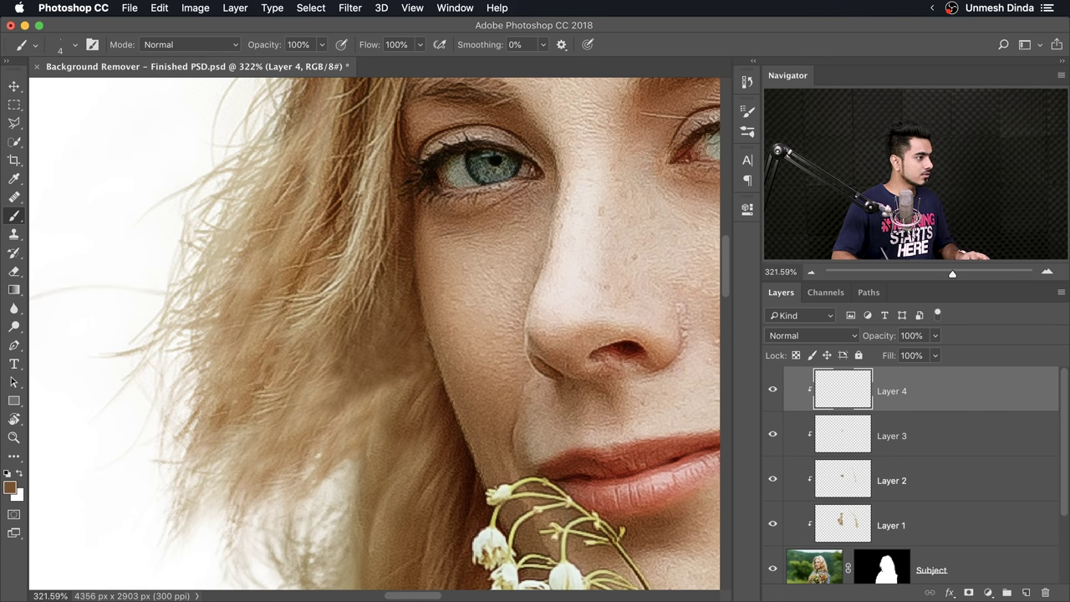
Step: Sample a lighter tan from the hair and set the Eyedropper to Point Sample
scroll(463, 352, up, 1)
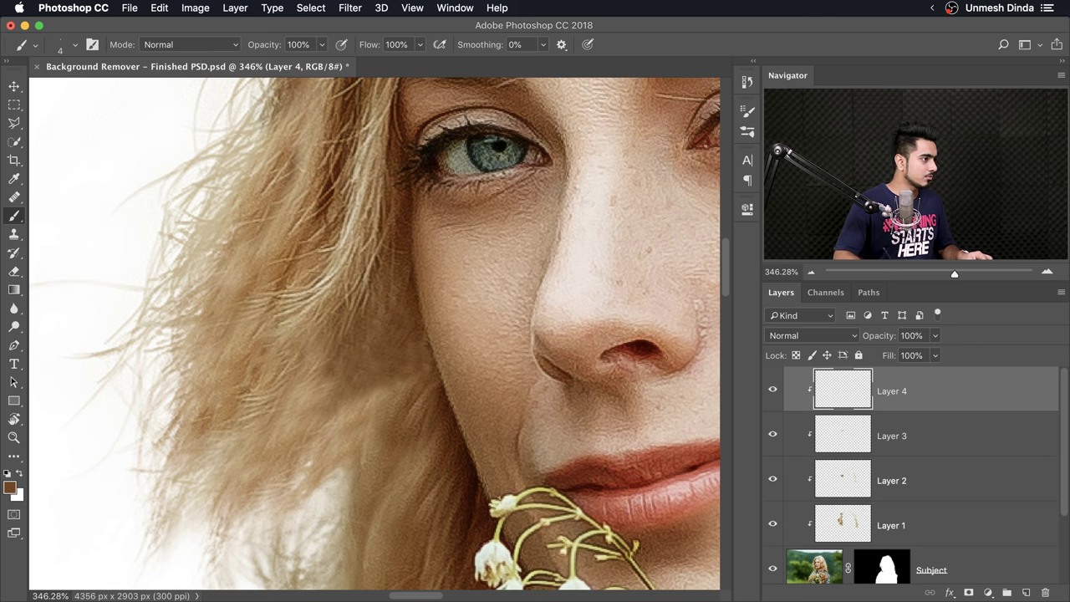
alt+click(361, 392)
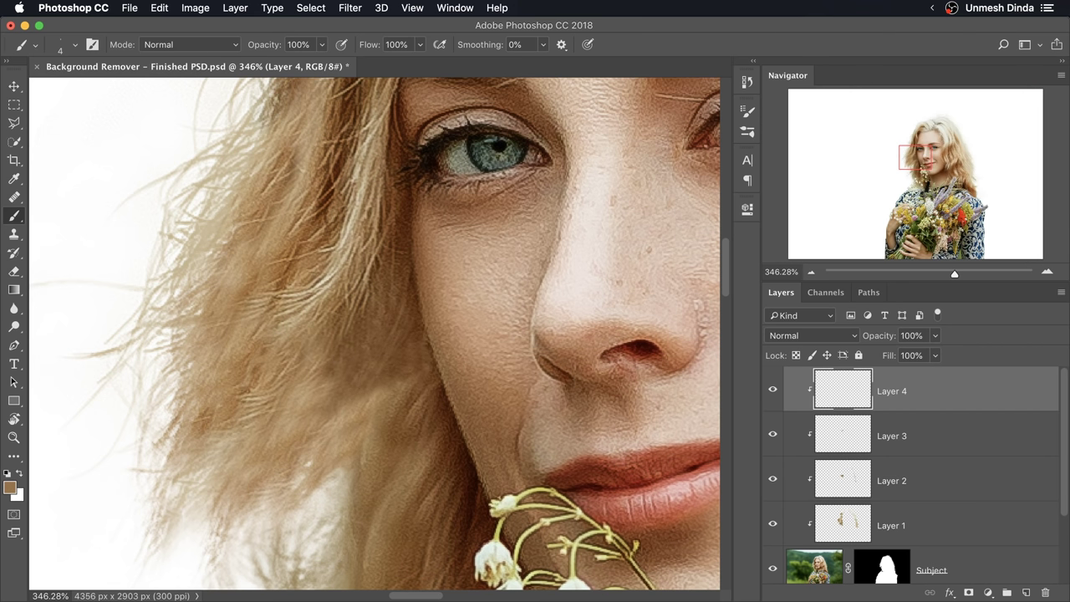
scroll(366, 410, down, 3)
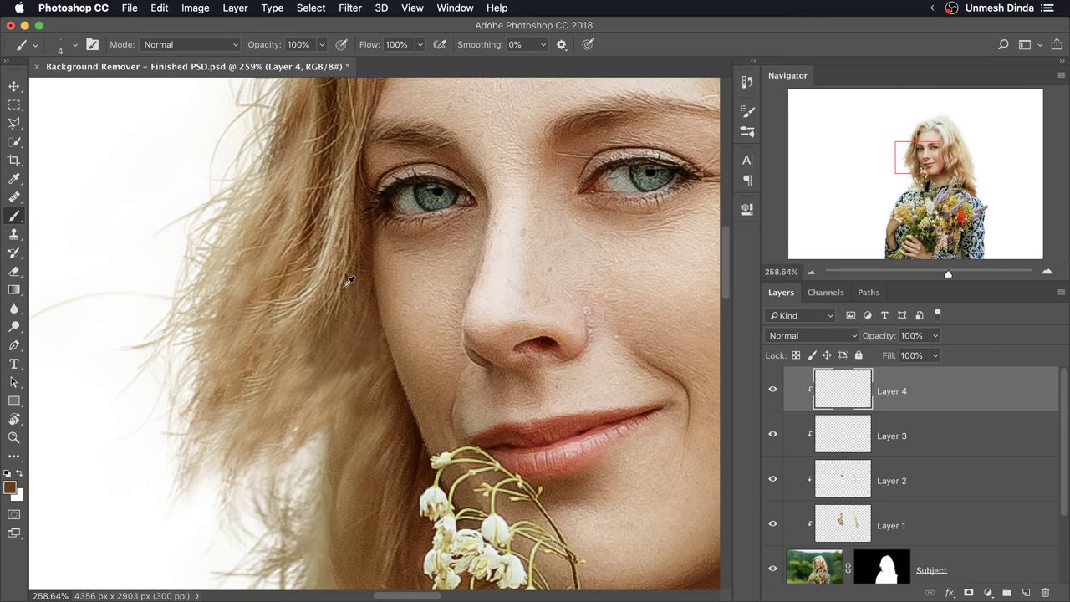
drag(314, 393, 383, 357)
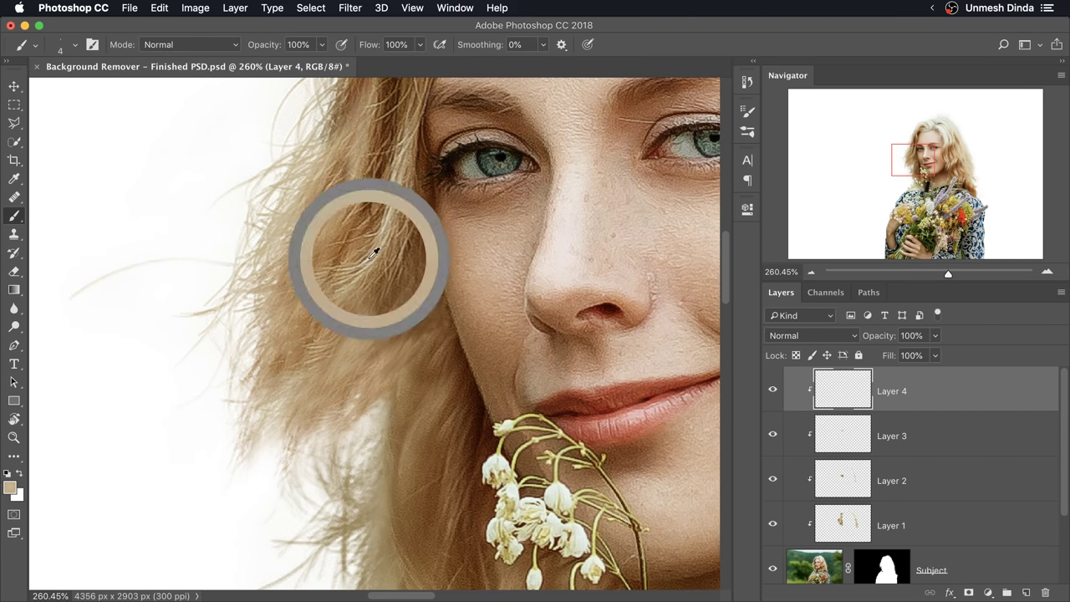
click(14, 179)
click(121, 45)
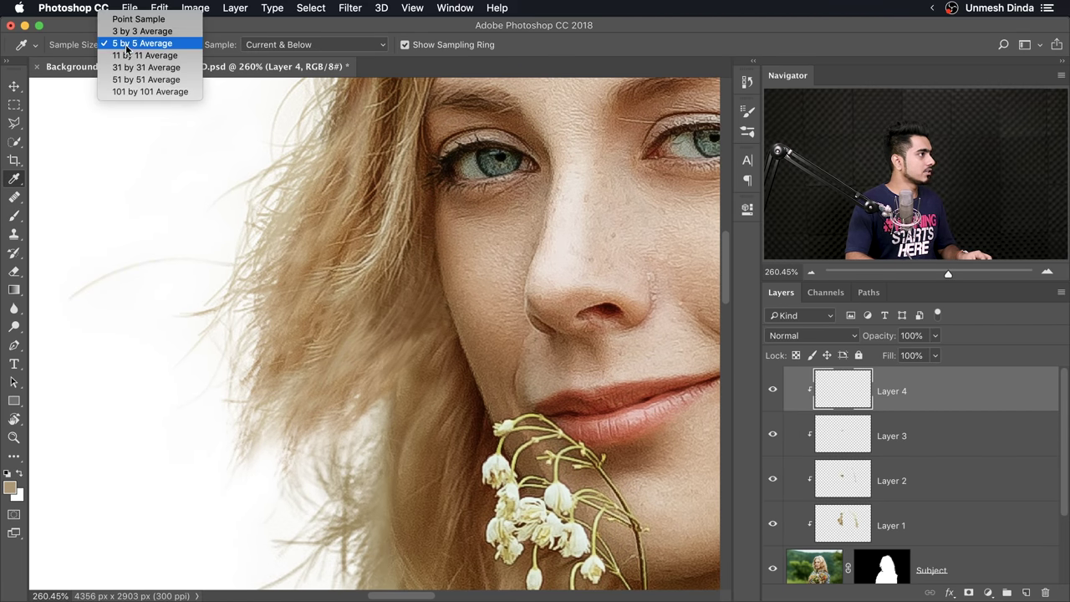
click(138, 18)
Step: With the brush active, sample cream and darker brown hair tones for painting strands
click(13, 216)
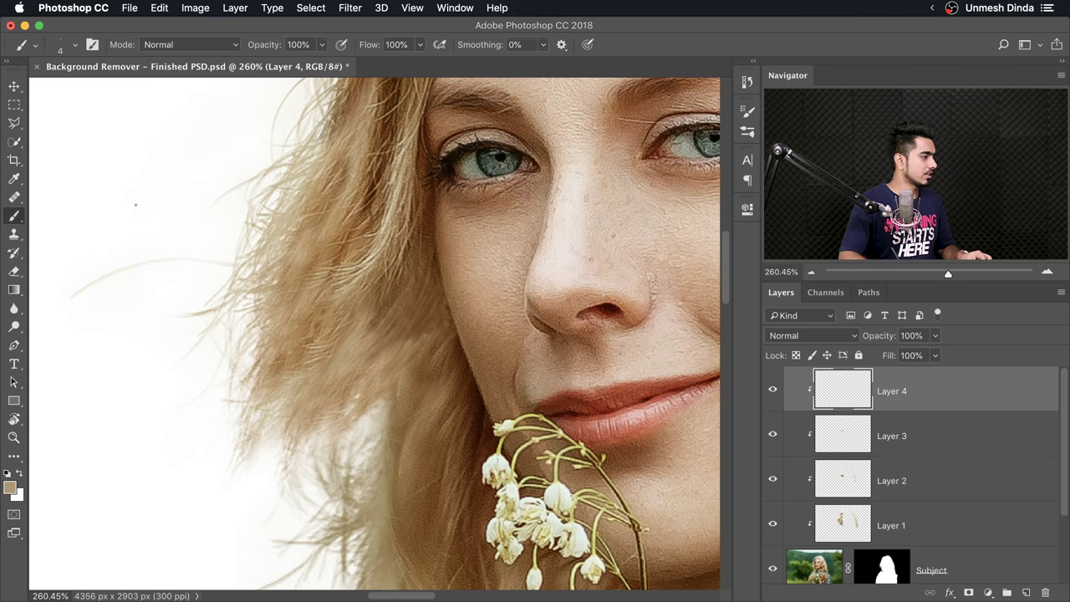
alt+click(374, 247)
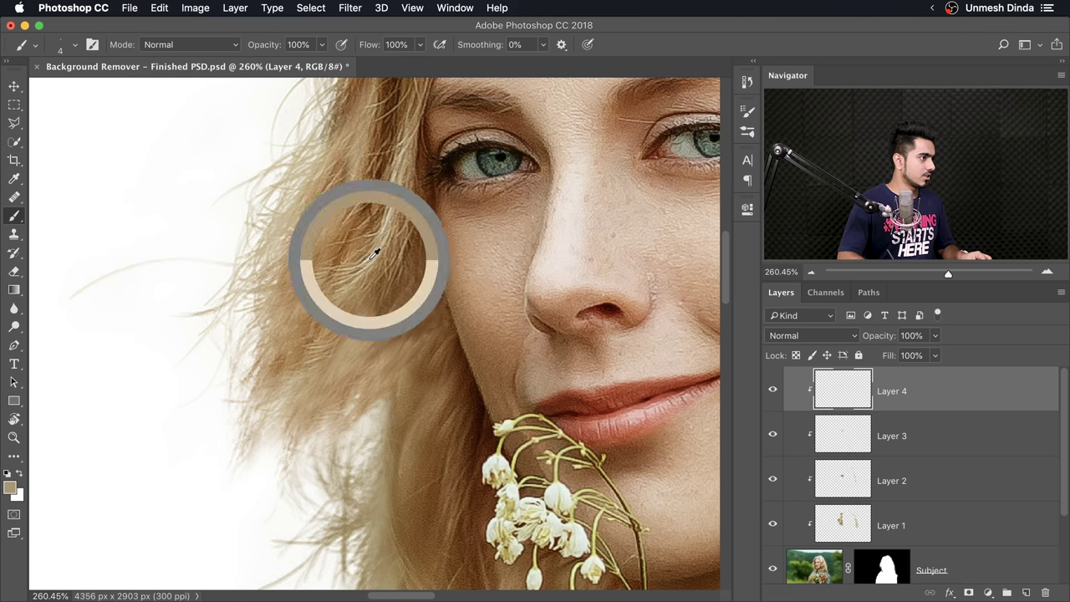
alt+click(371, 253)
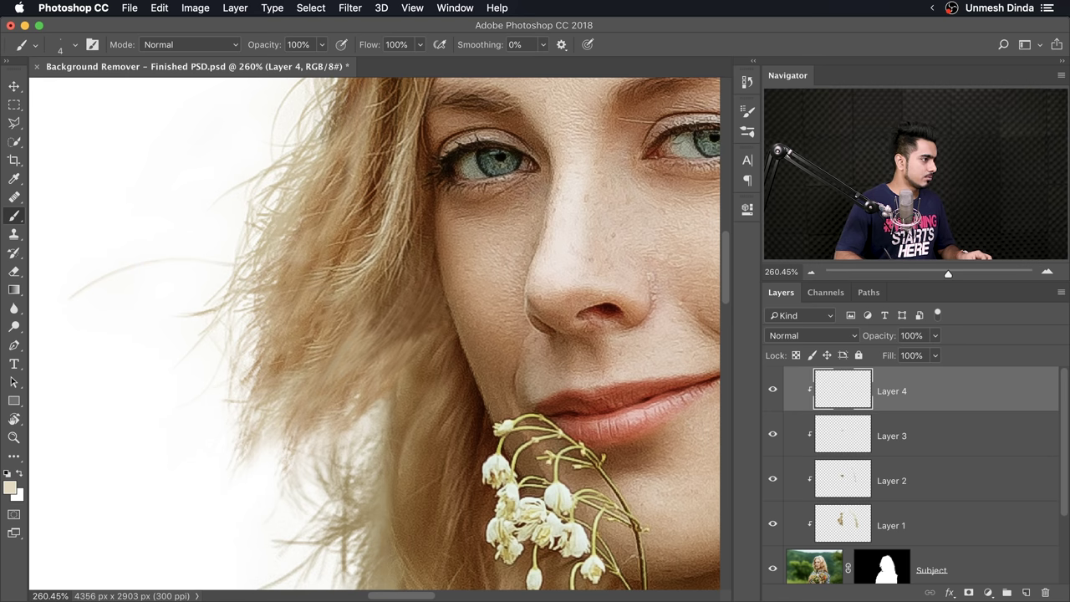
alt+click(351, 352)
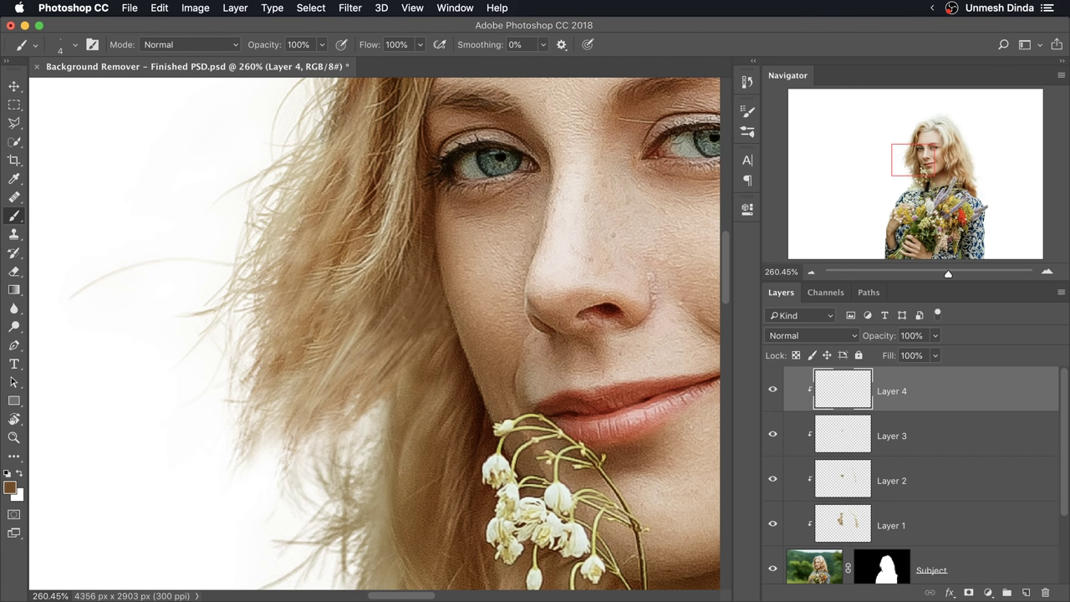
scroll(420, 449, down, 4)
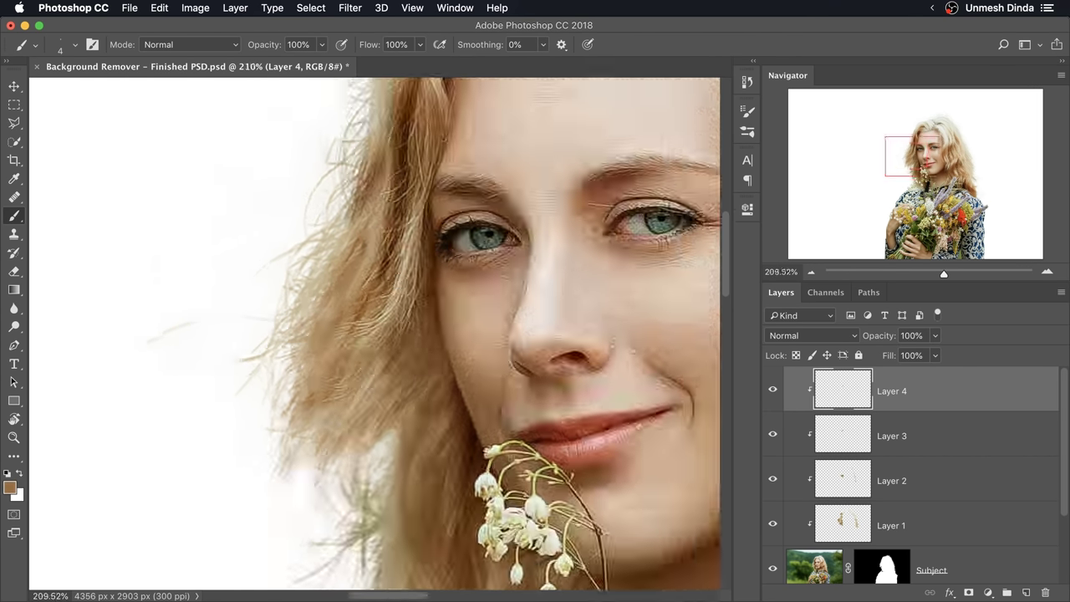
scroll(352, 347, up, 4)
scroll(443, 347, down, 4)
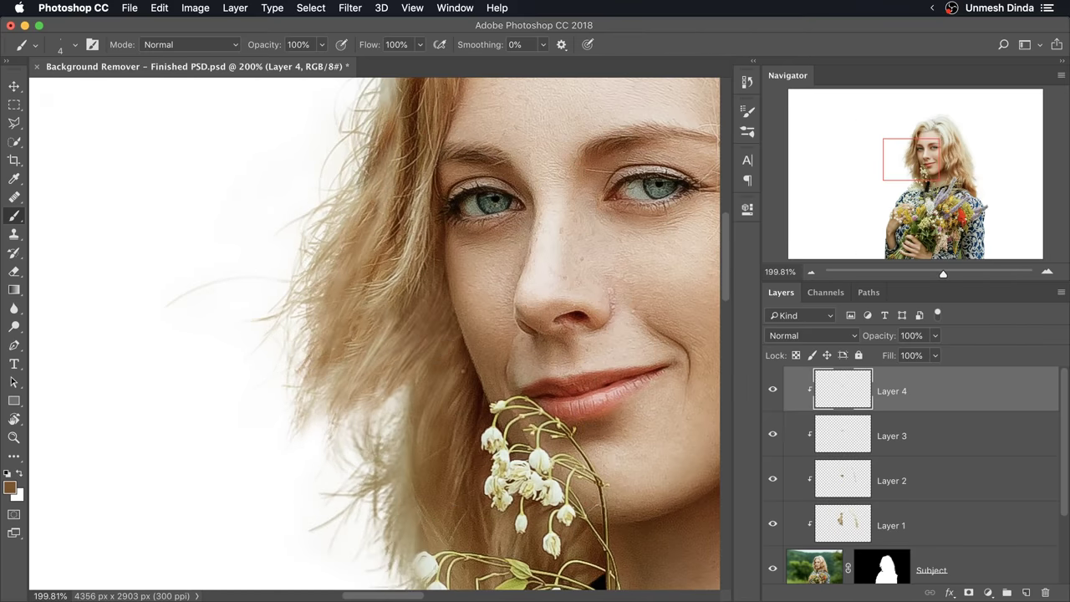
scroll(443, 347, up, 2)
scroll(464, 334, down, 5)
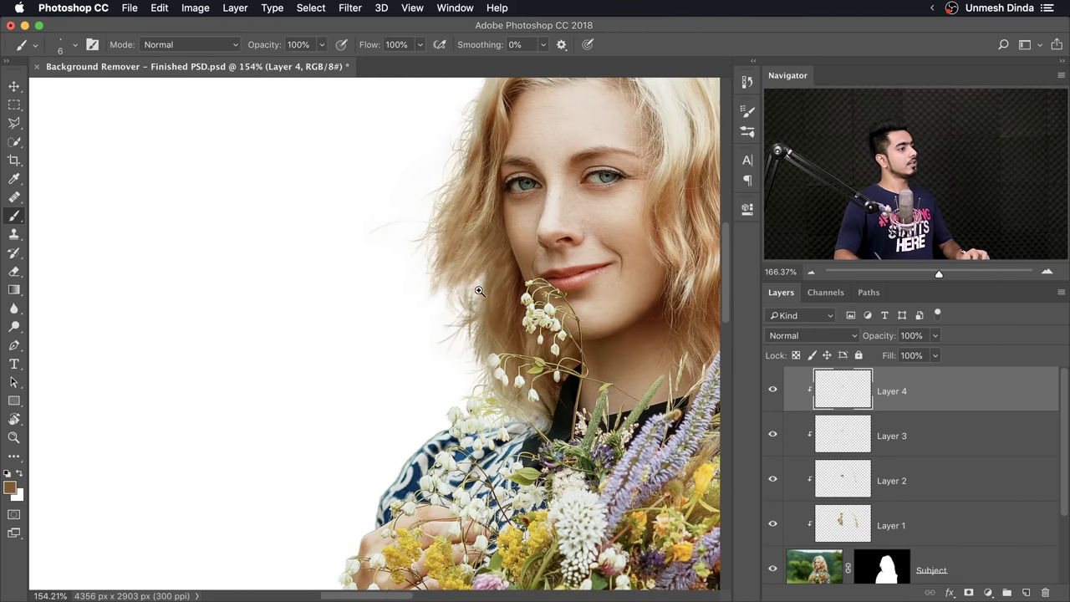
drag(476, 296, 464, 321)
scroll(464, 322, up, 4)
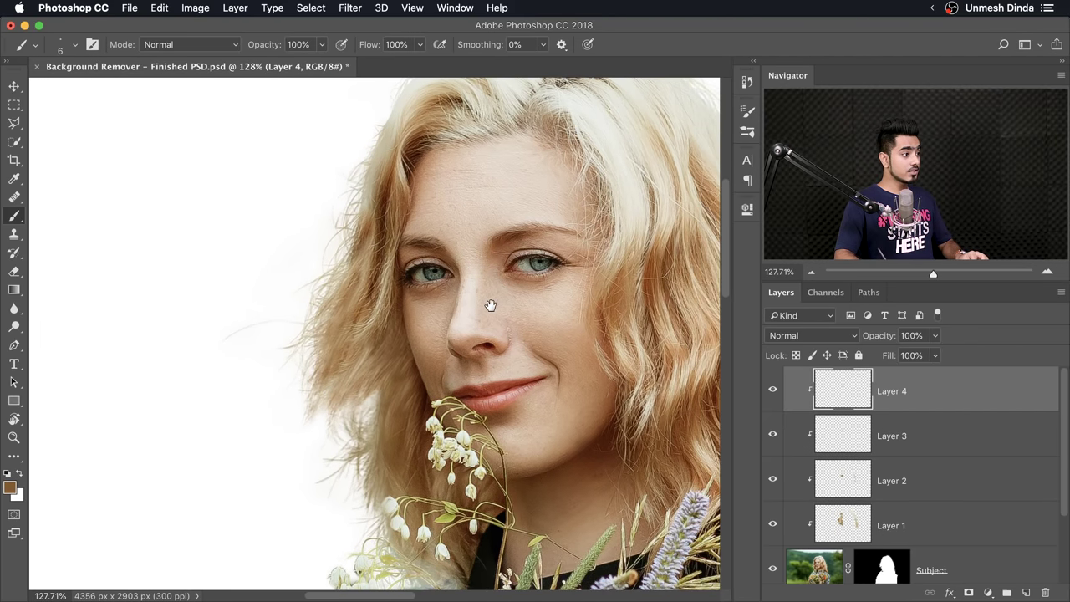
Step: Choose the Blur tool, enlarge it to 172 px, and set Strength to 10%
click(13, 308)
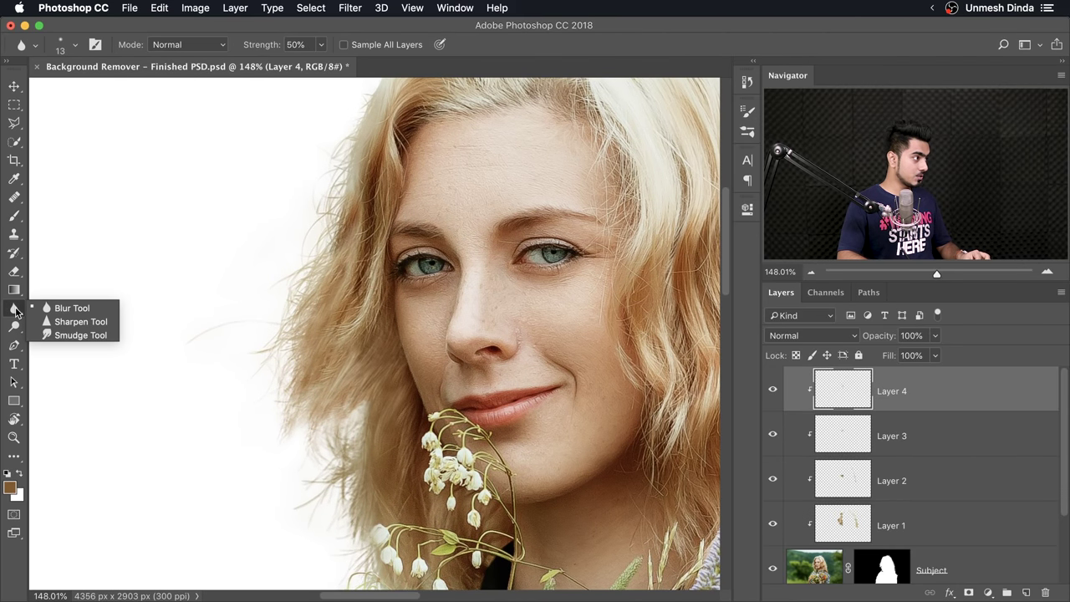
click(59, 304)
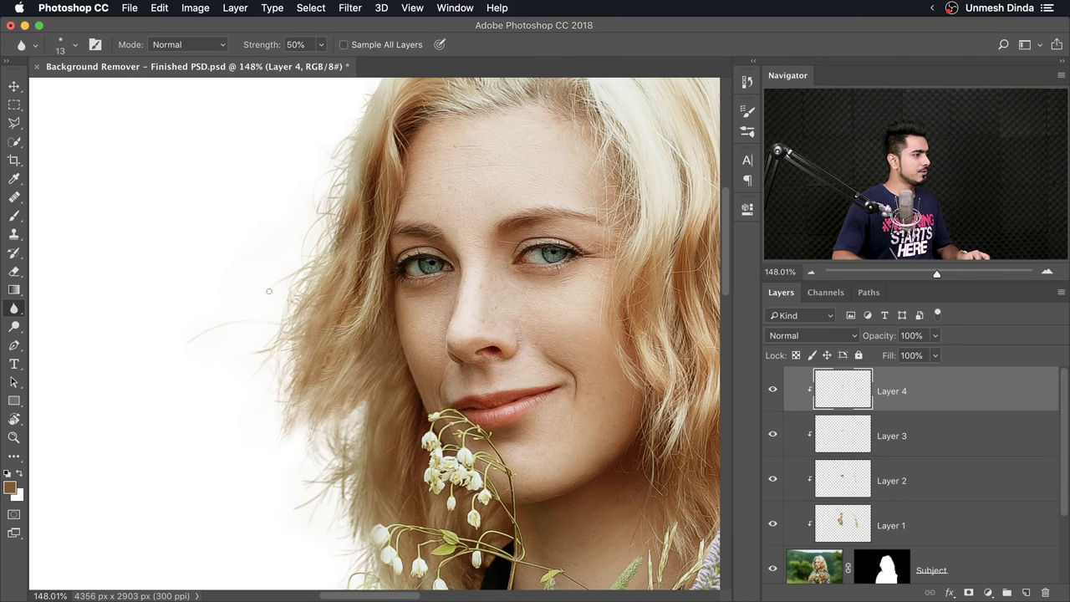
drag(263, 309, 336, 306)
mouse_move(363, 363)
mouse_down()
mouse_move(404, 353)
mouse_move(435, 403)
mouse_up()
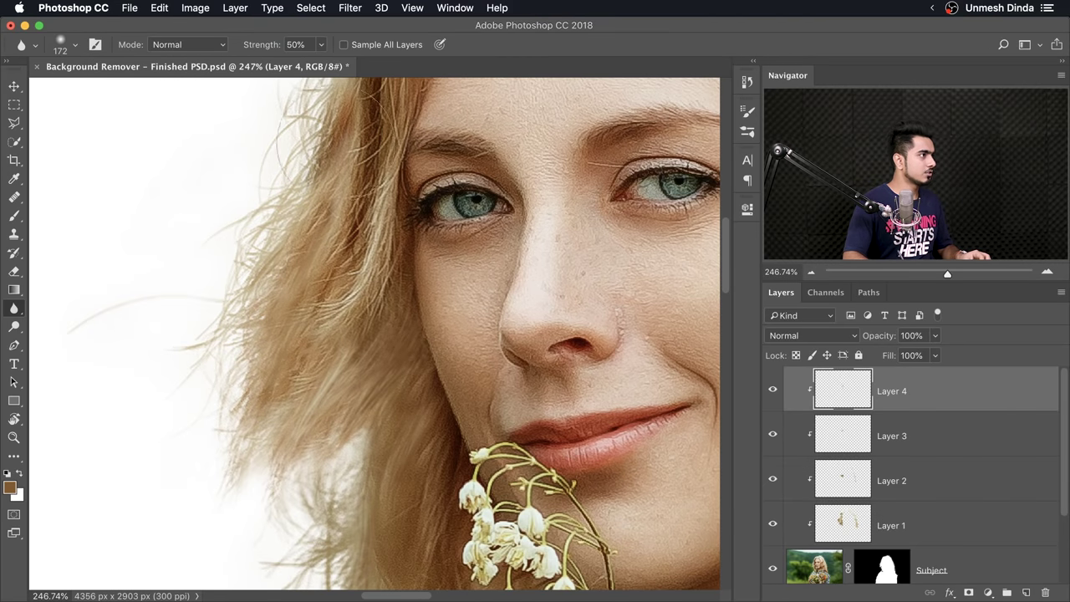
text(10)
key(Return)
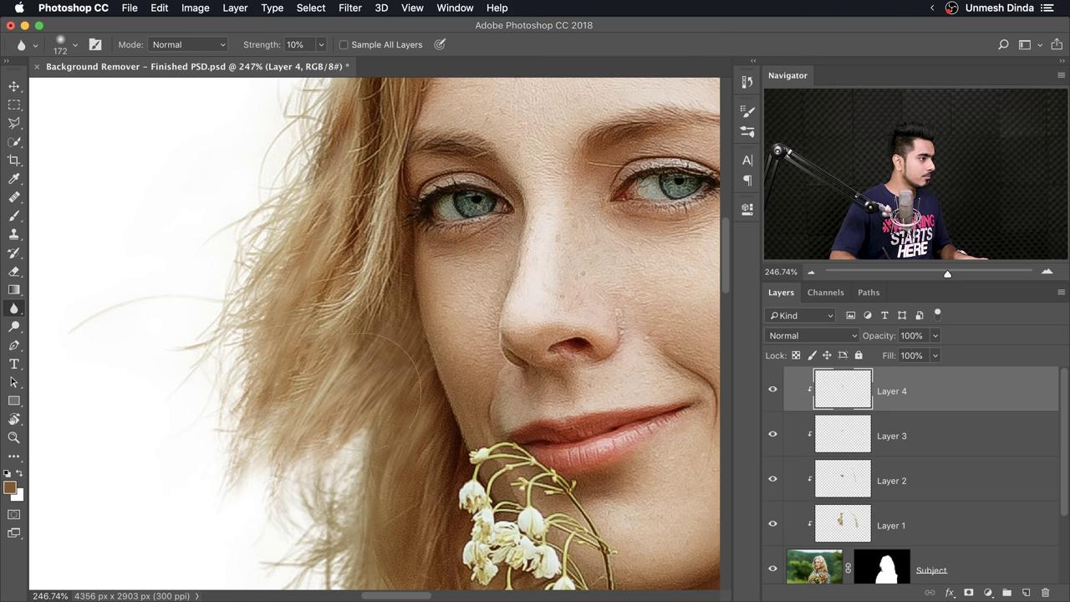
scroll(387, 377, down, 3)
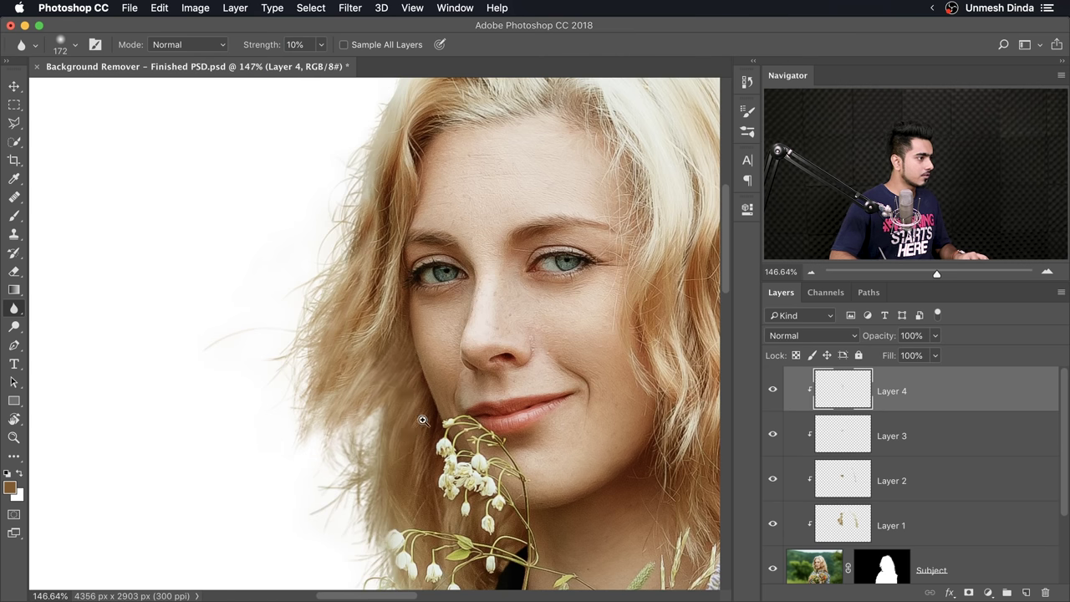
scroll(421, 422, down, 2)
scroll(459, 354, down, 3)
scroll(413, 274, up, 1)
scroll(414, 273, up, 6)
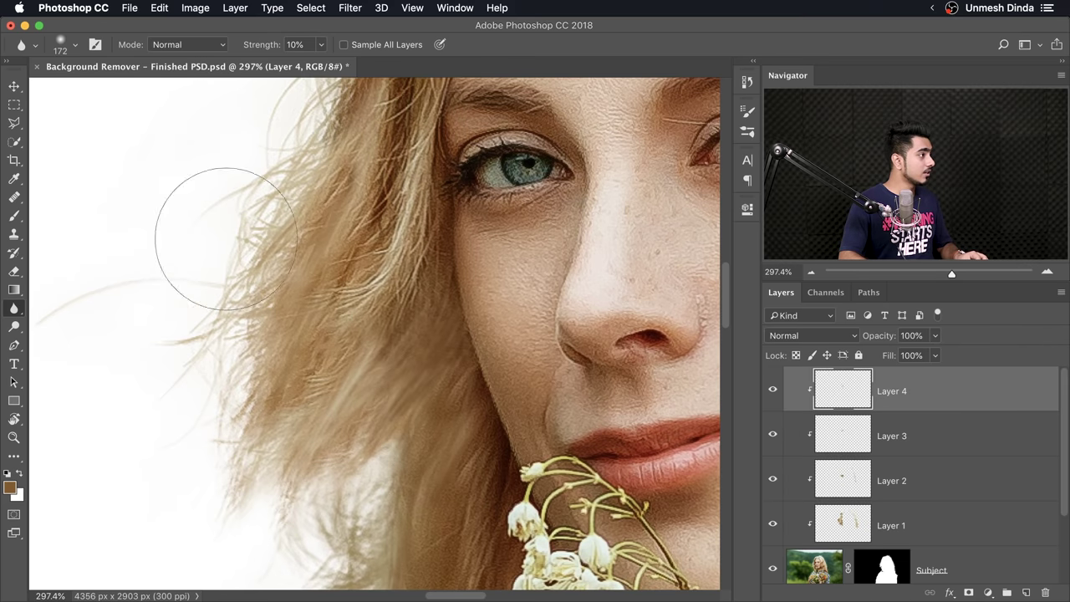
Step: Take the Brush tool, target the Subject layer mask, and reset colours to default black
key(b)
scroll(353, 358, down, 5)
scroll(293, 380, up, 3)
scroll(314, 380, up, 1)
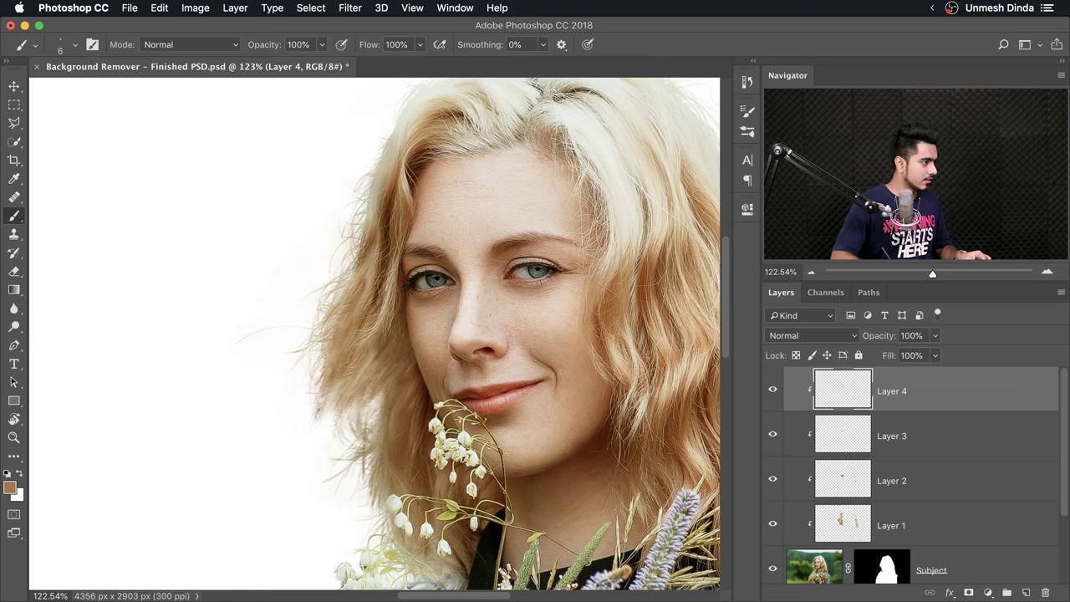
scroll(360, 376, up, 1)
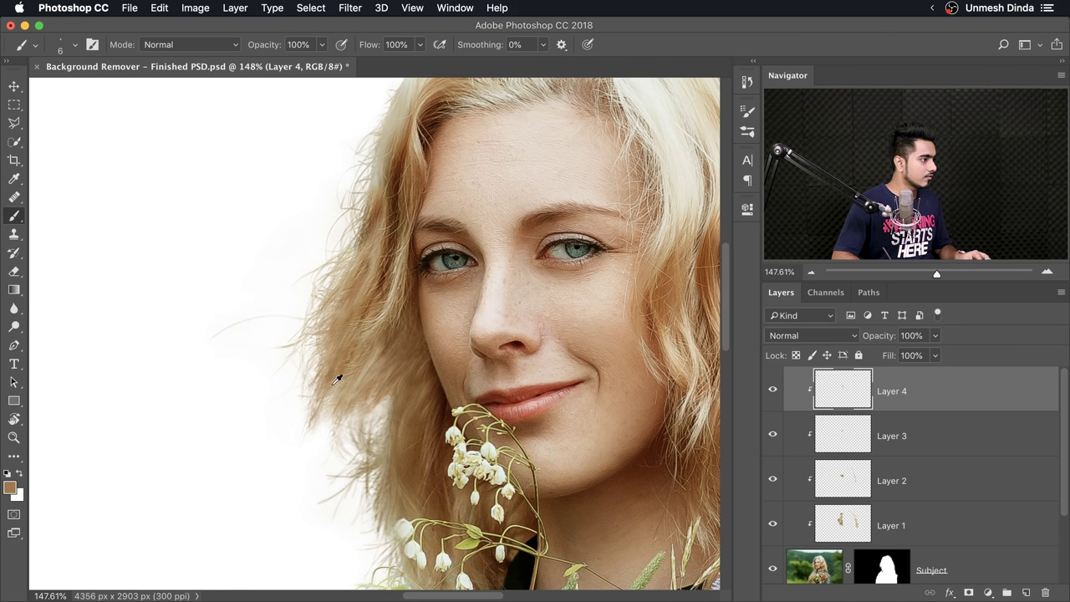
scroll(333, 390, up, 2)
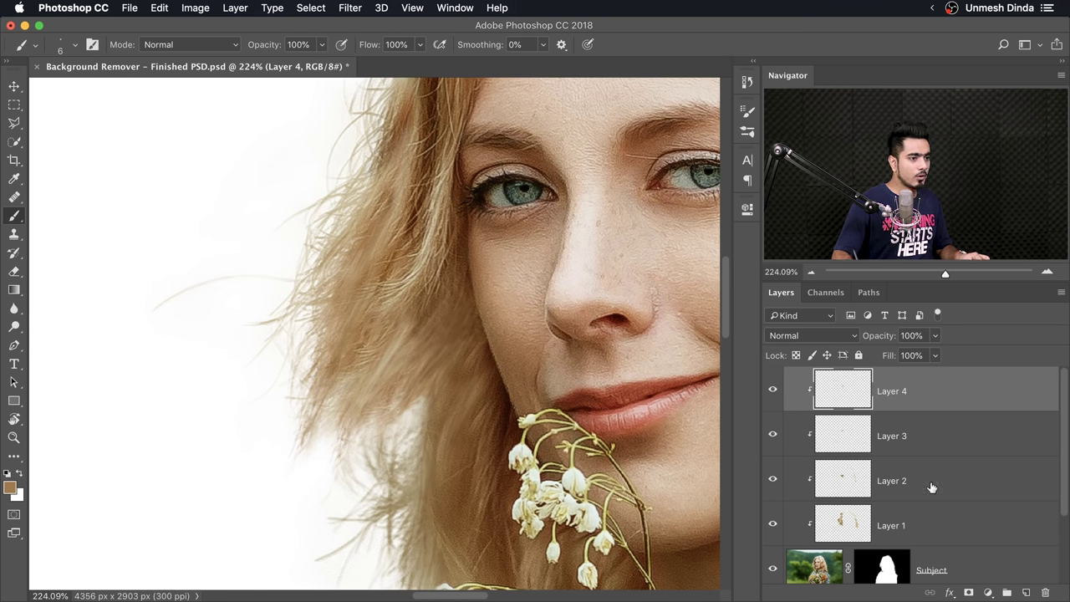
scroll(1064, 455, down, 1)
click(886, 518)
key(d)
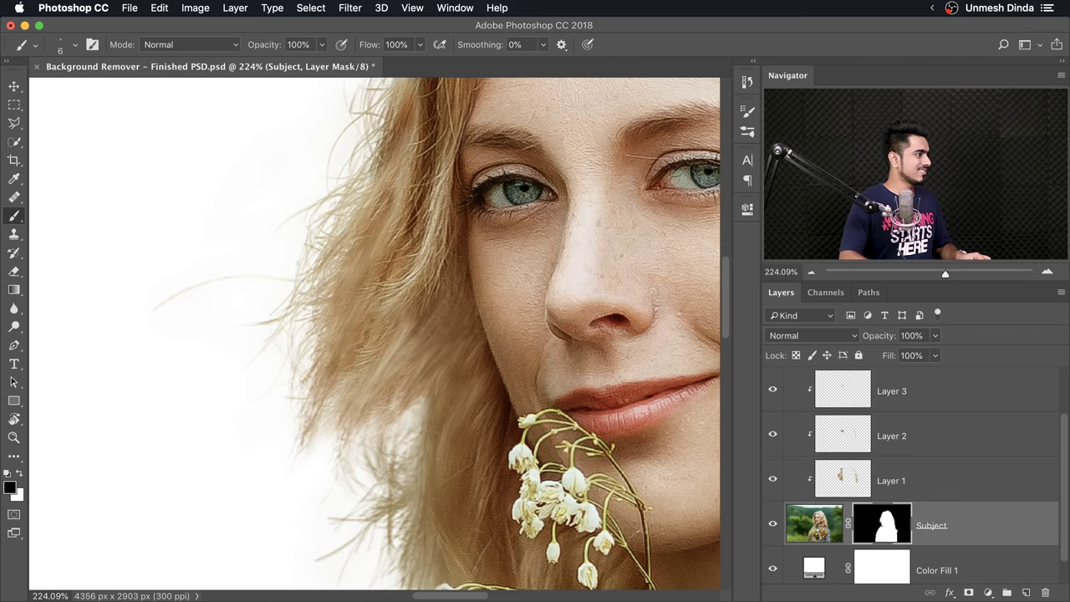
Step: Resize the brush to 9 px with Alt+right-drag on the canvas
drag(242, 375, 263, 359)
drag(246, 399, 311, 379)
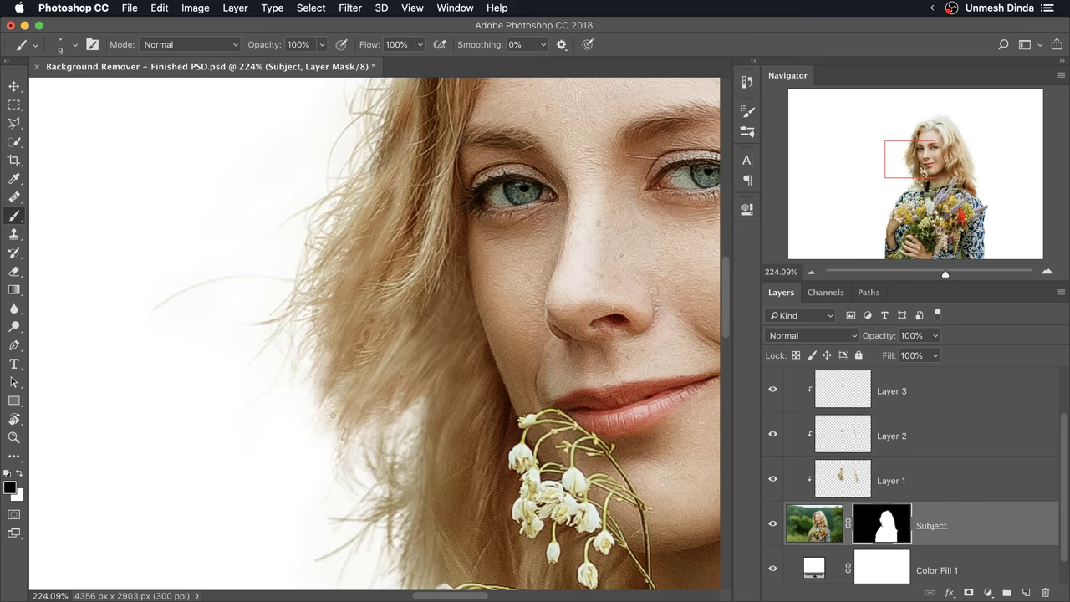
scroll(558, 381, down, 5)
scroll(549, 341, down, 2)
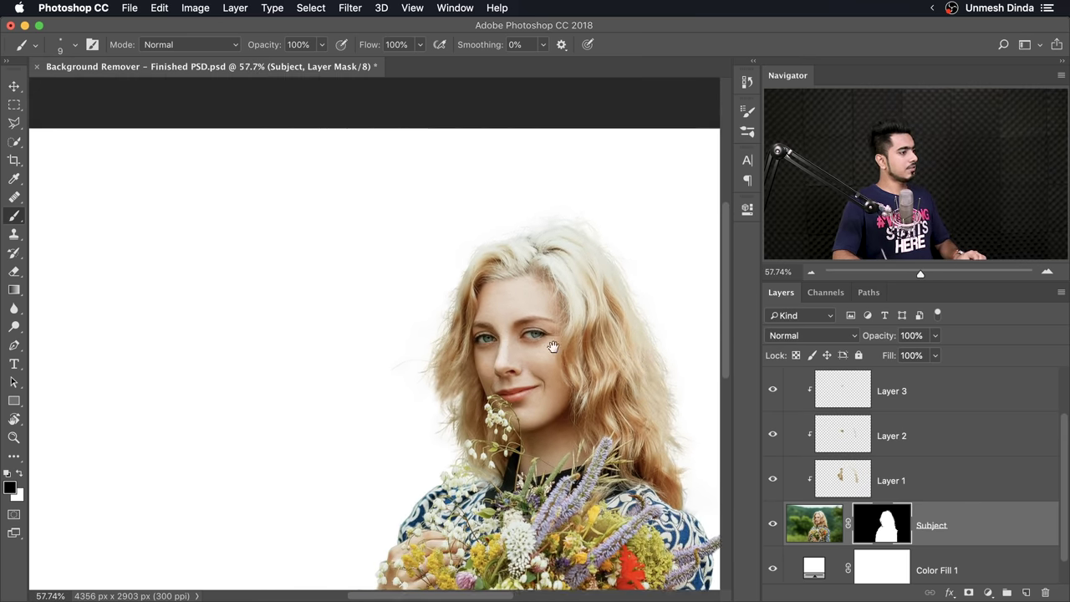
scroll(446, 340, up, 3)
scroll(401, 328, up, 2)
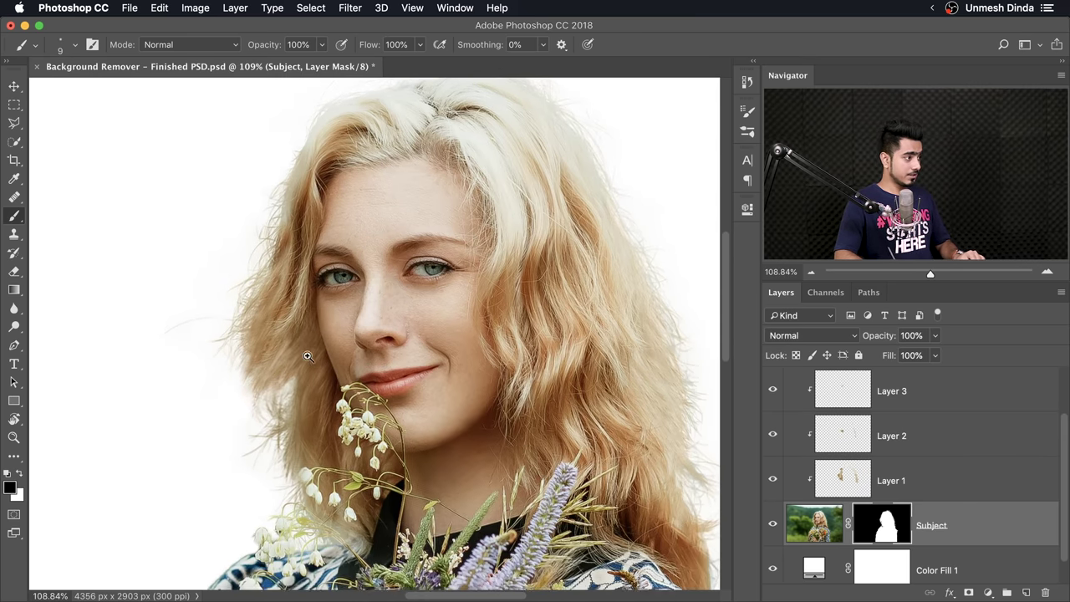
scroll(401, 294, down, 2)
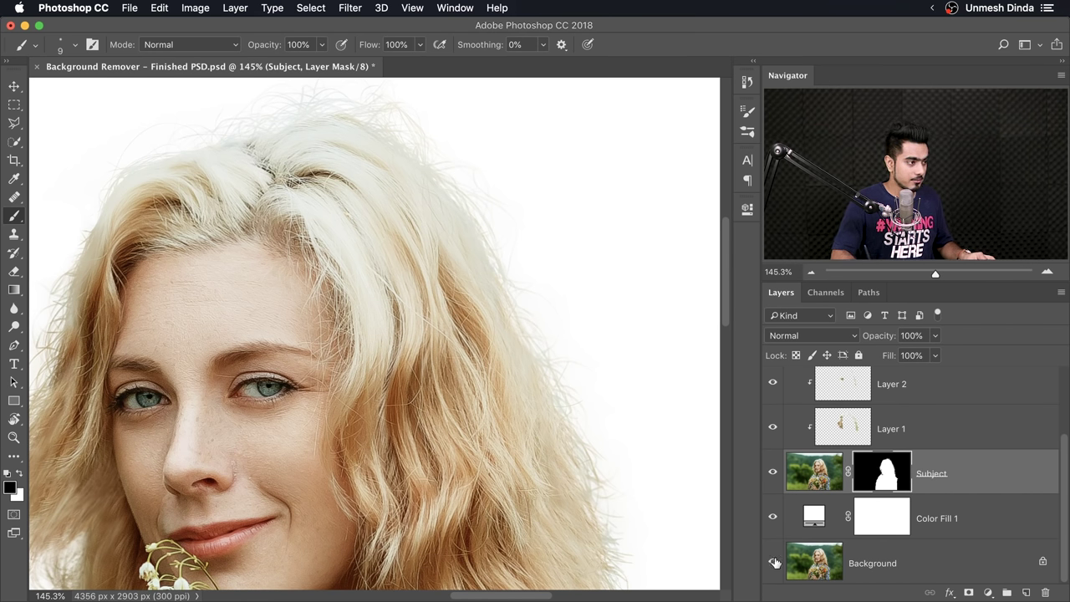
alt+click(774, 563)
scroll(640, 402, up, 5)
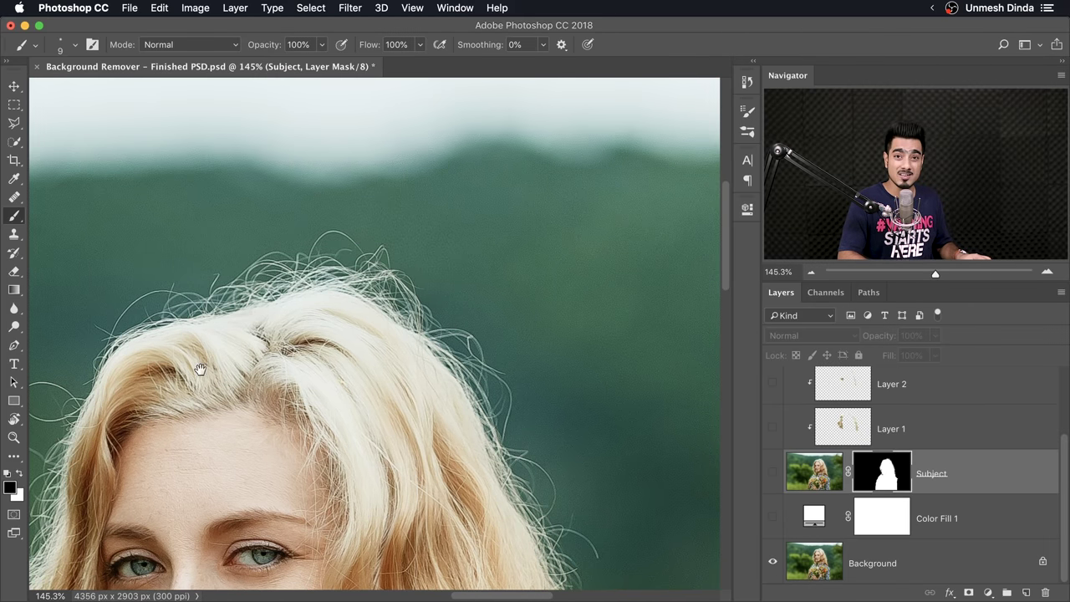
scroll(205, 368, down, 3)
scroll(205, 368, left, 2)
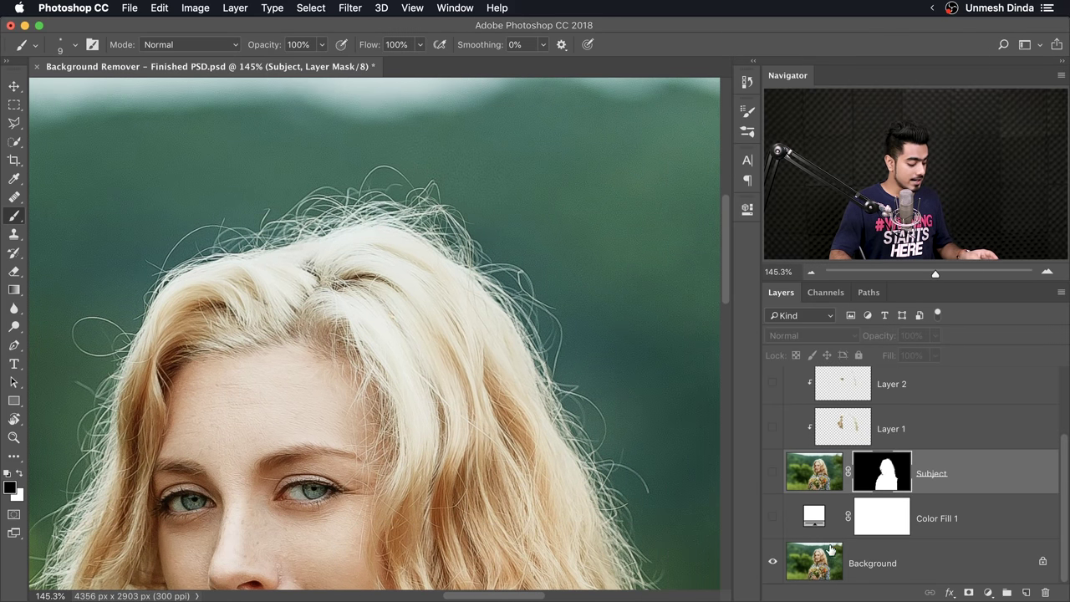
alt+click(774, 564)
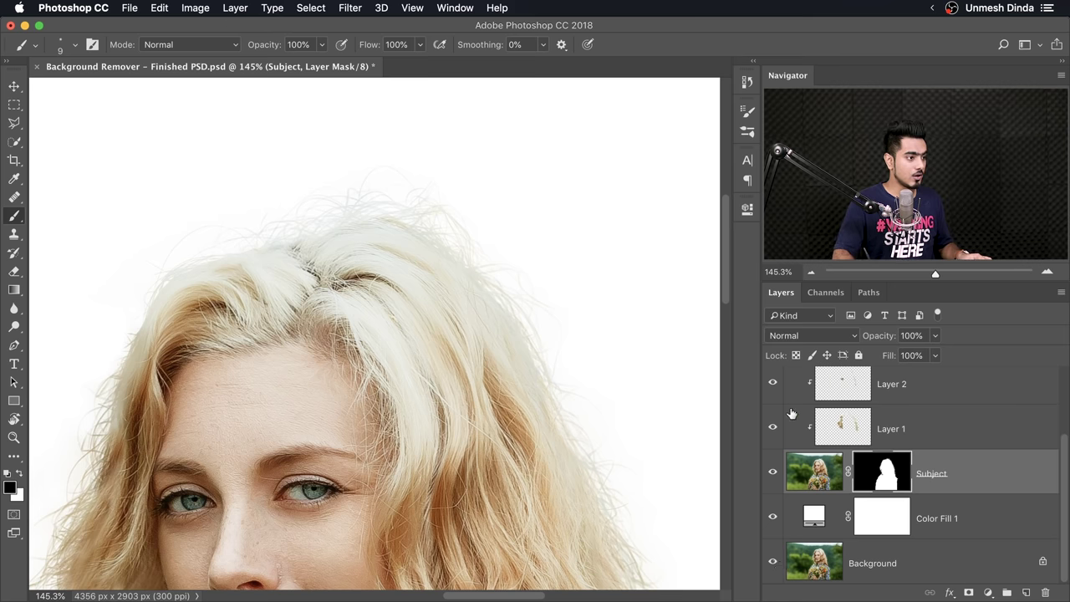
scroll(889, 402, up, 2)
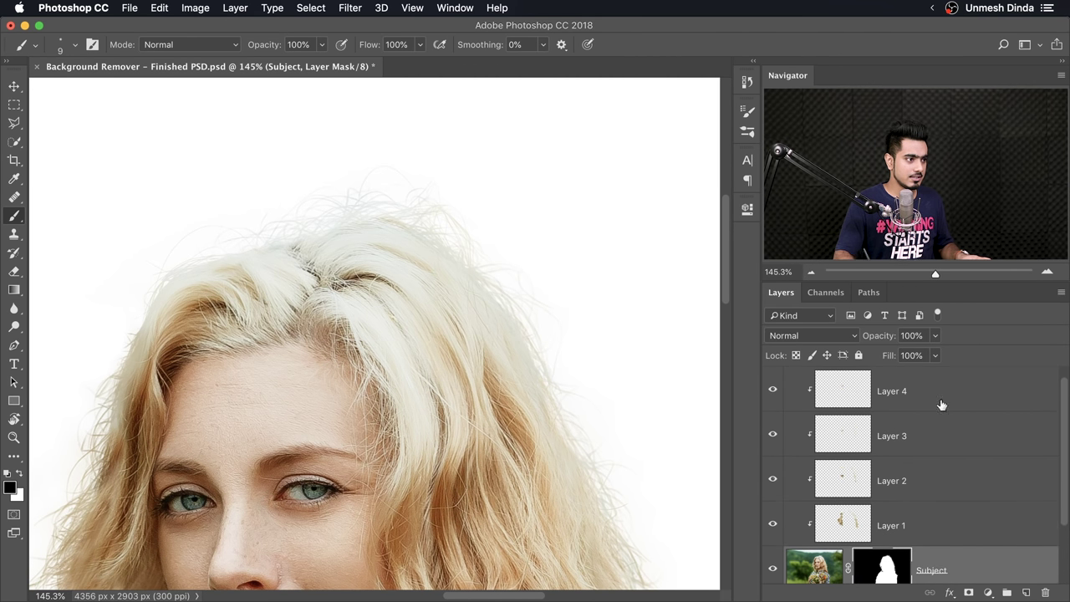
drag(773, 390, 773, 525)
scroll(301, 221, up, 5)
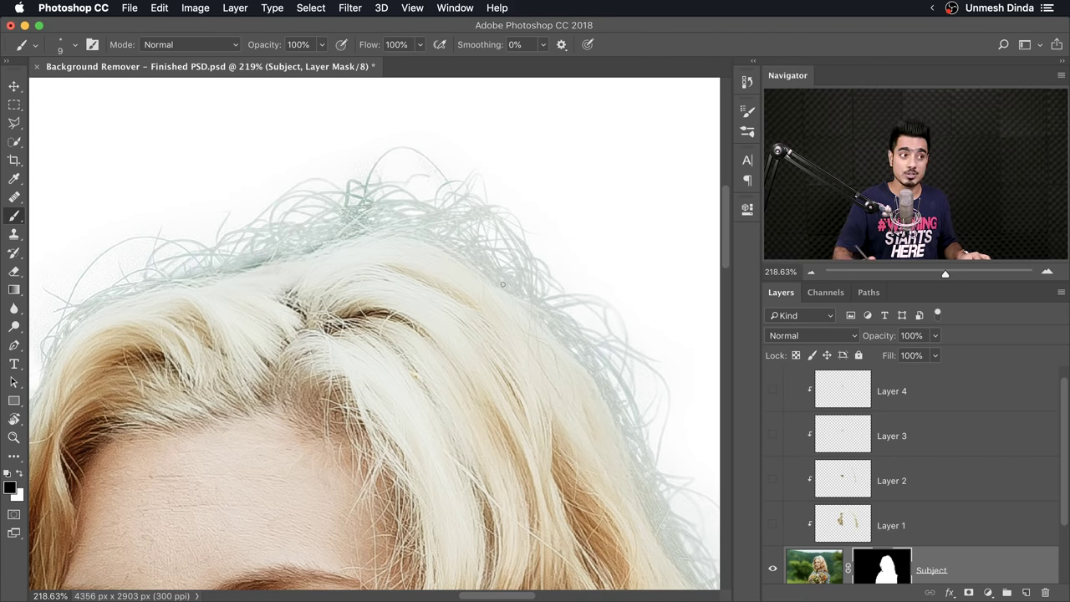
scroll(471, 232, left, 10)
scroll(611, 251, down, 2)
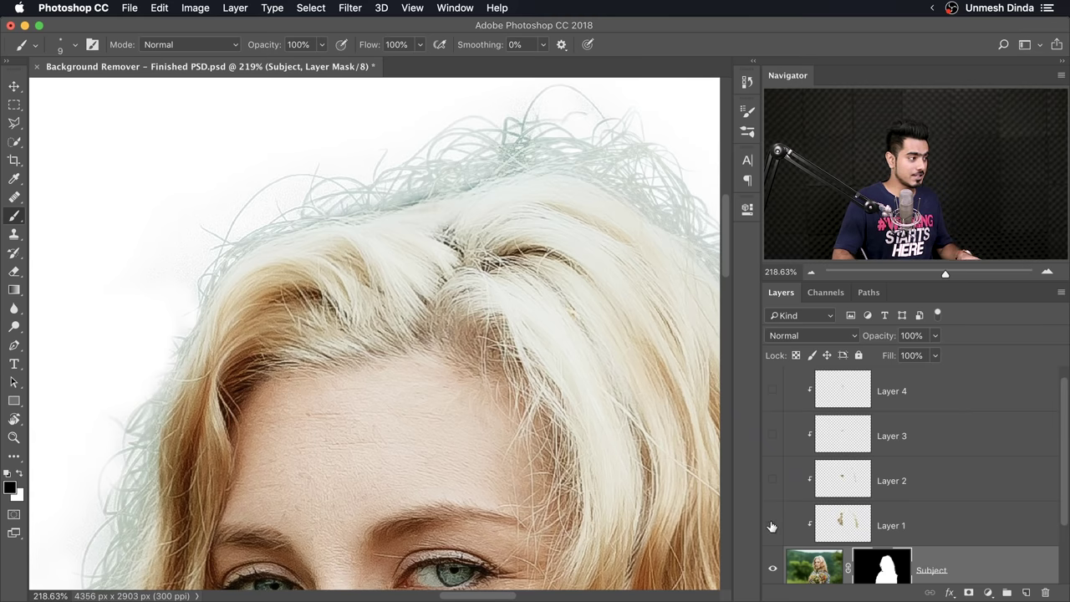
scroll(502, 342, down, 2)
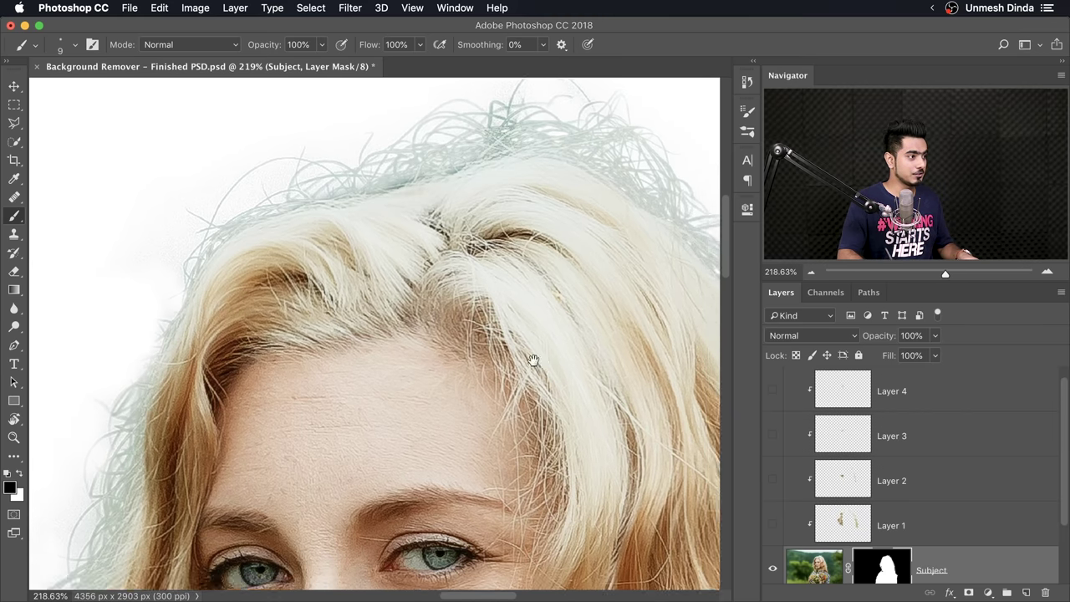
scroll(306, 354, right, 3)
scroll(407, 329, down, 4)
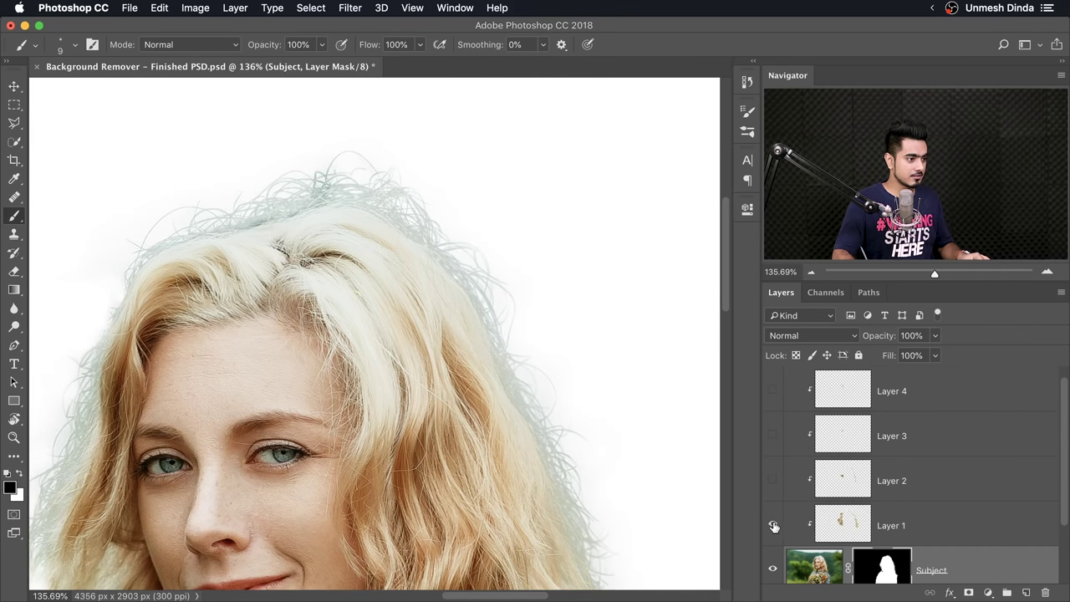
click(773, 525)
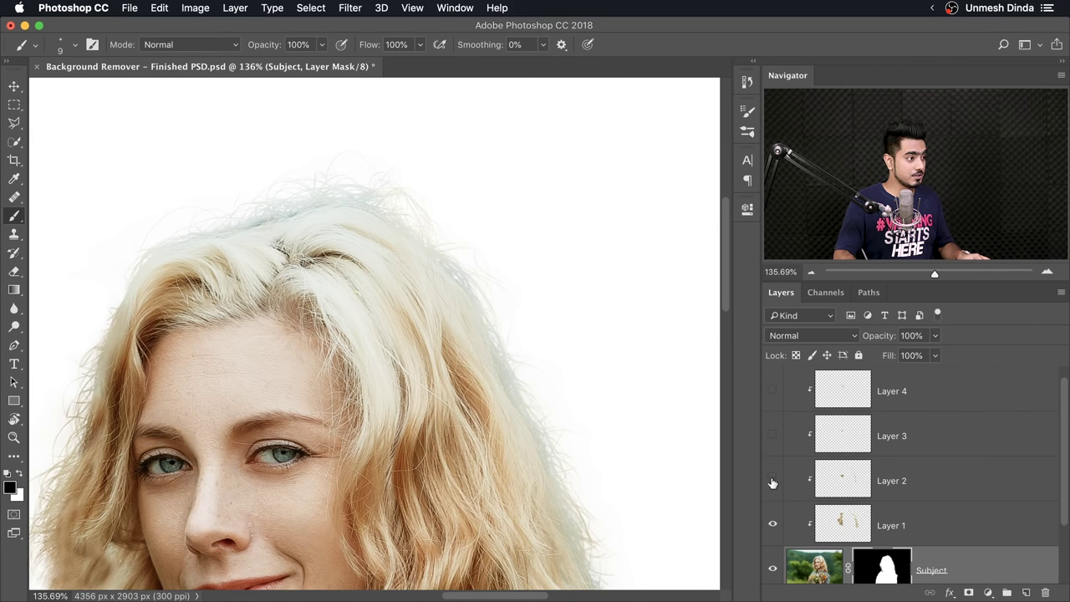
click(773, 481)
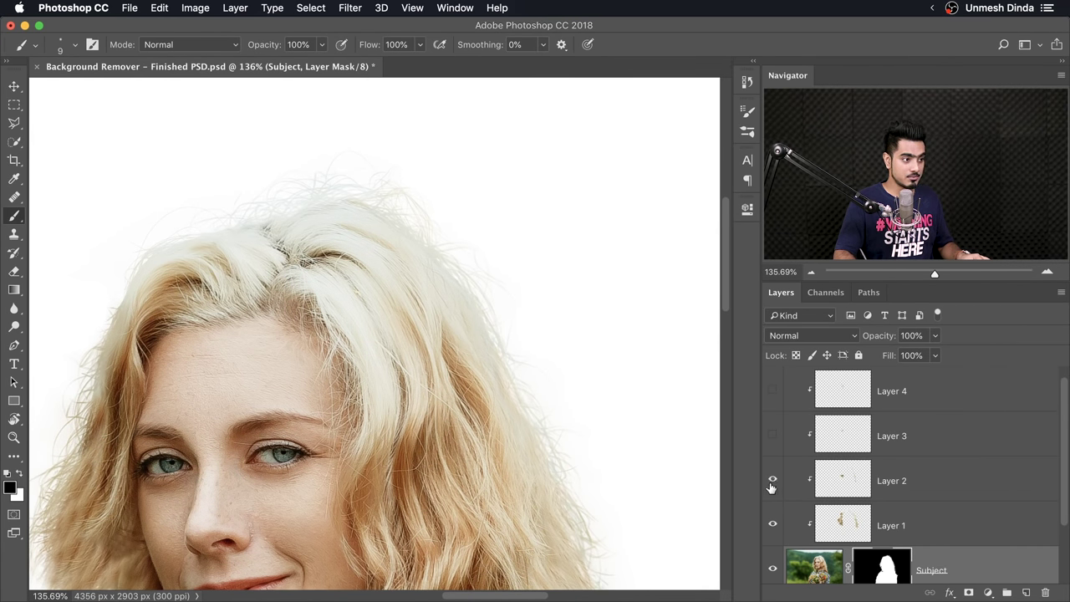
click(773, 438)
scroll(566, 432, down, 5)
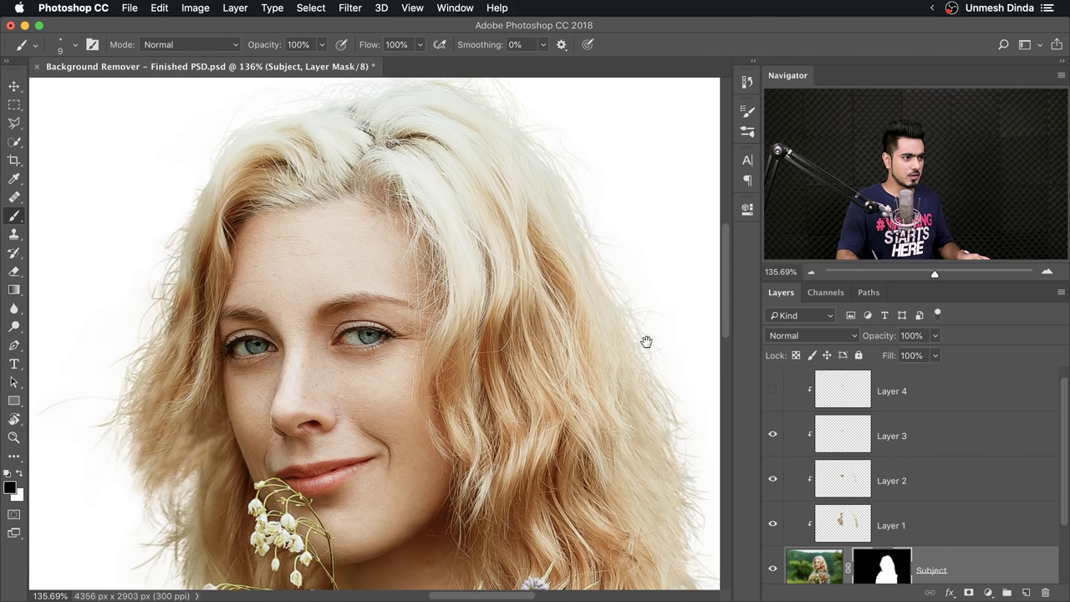
click(772, 391)
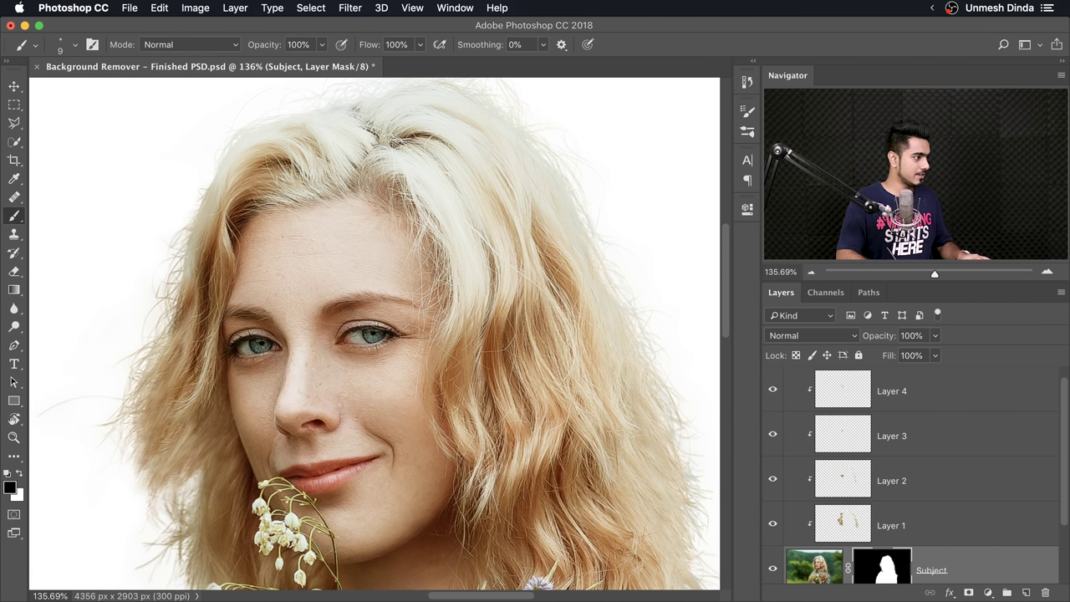
drag(208, 432, 316, 377)
click(772, 393)
click(766, 398)
scroll(577, 268, down, 5)
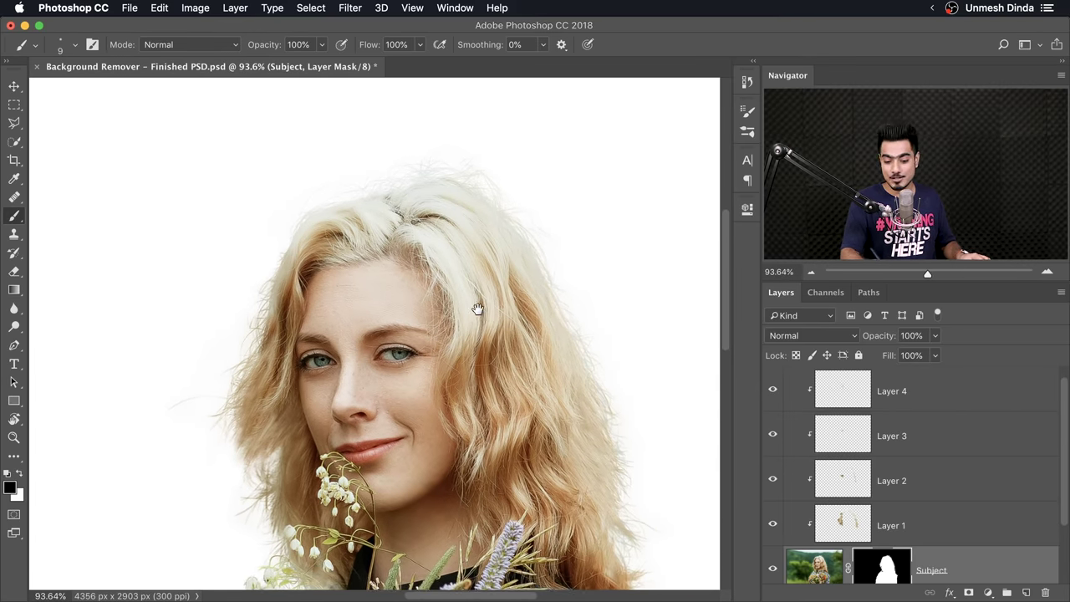